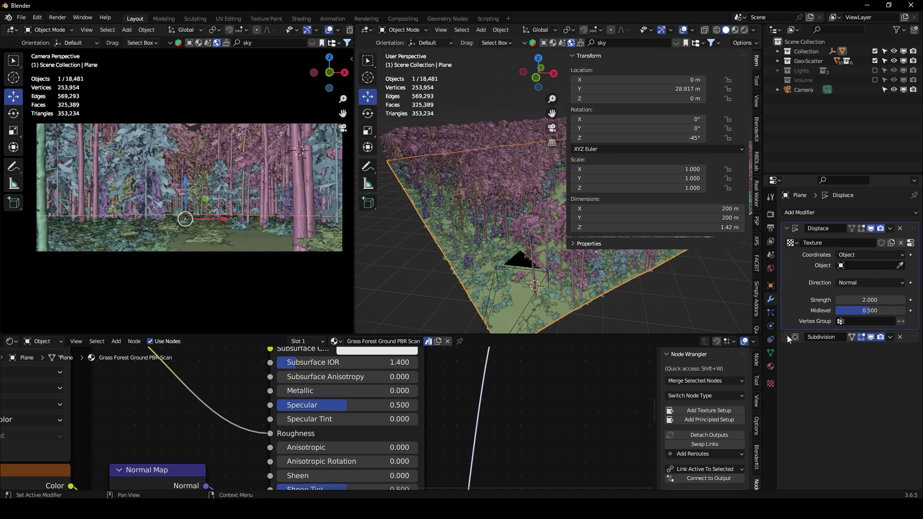
Show the Clouds displacement texture settings, then frame the forest from the front at trunk level
click(771, 383)
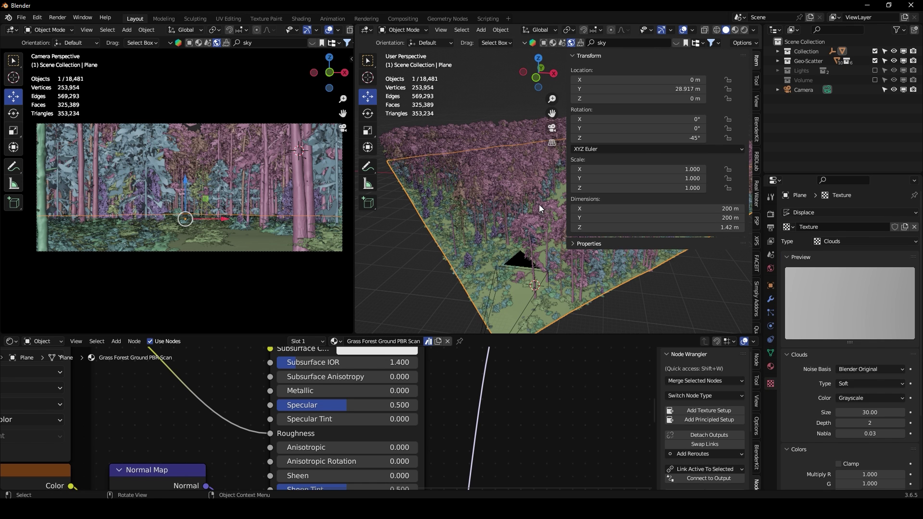
key(n)
click(738, 77)
scroll(522, 212, up, 8)
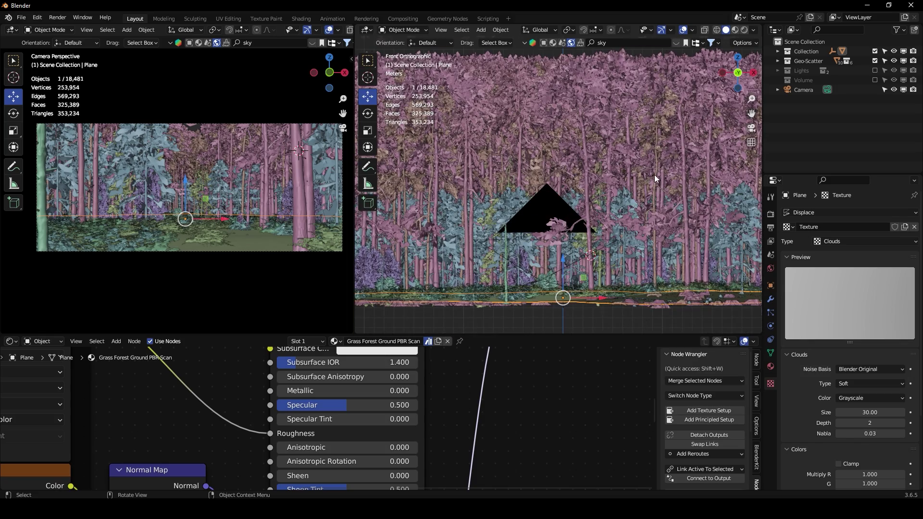
middle_drag(655, 179, 590, 169)
middle_drag(633, 209, 632, 192)
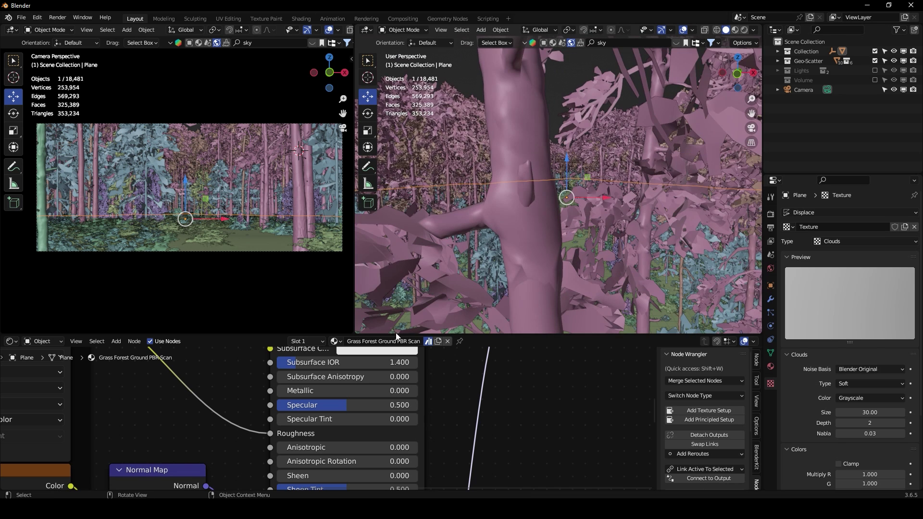
click(11, 342)
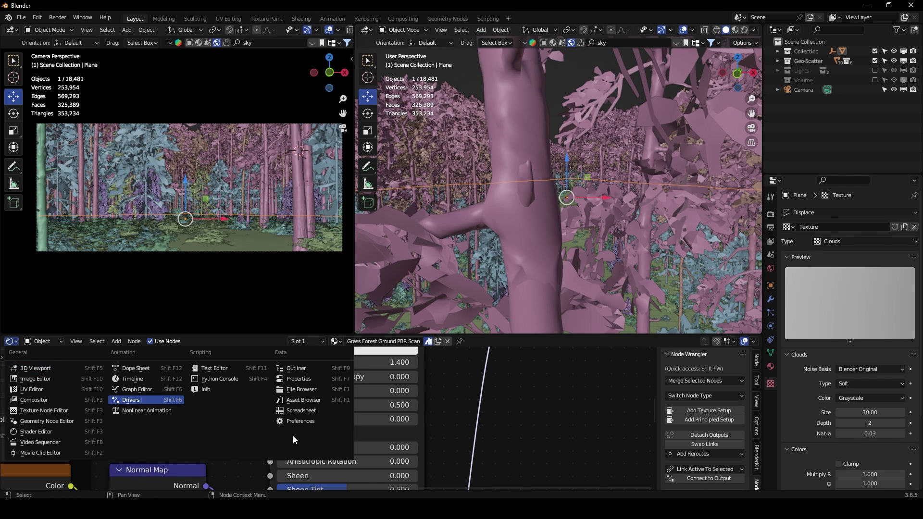
Turn the lower area into Preferences, open the Geo-Scatter asset manager and make it taller
click(298, 421)
scroll(37, 406, up, 2)
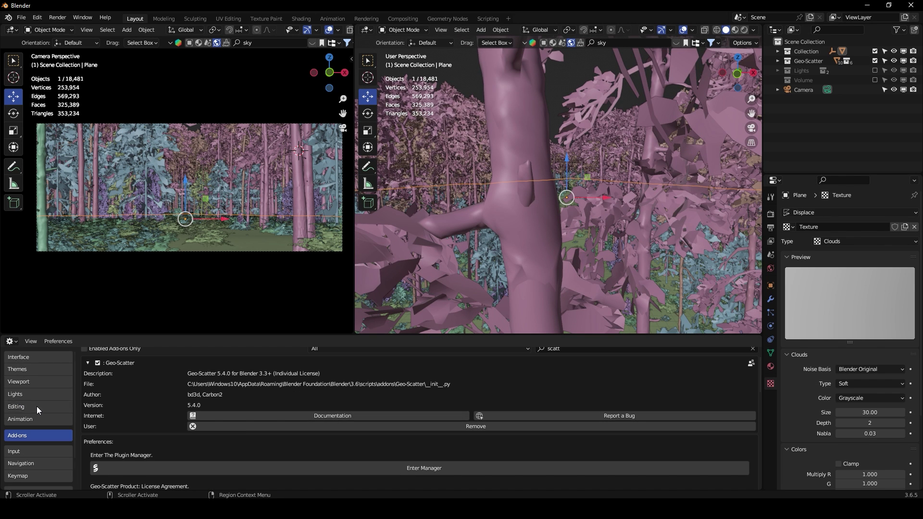
scroll(202, 407, down, 4)
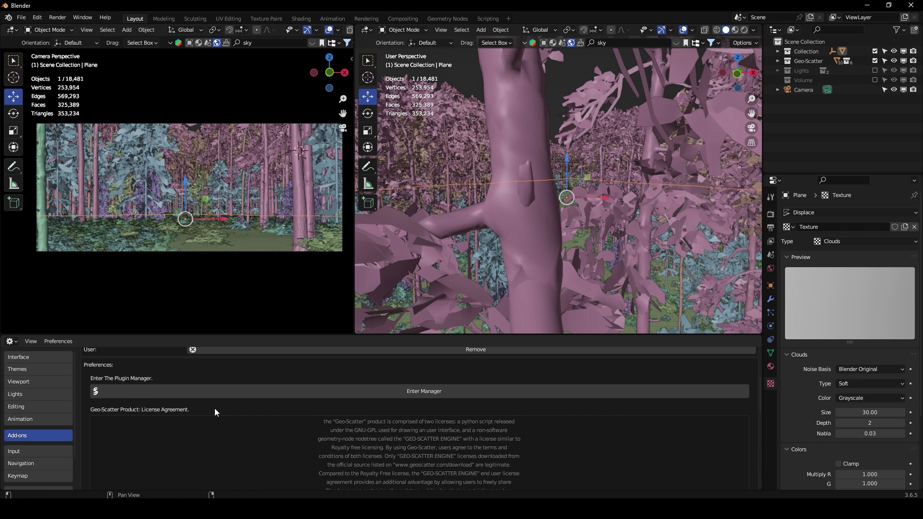
click(434, 393)
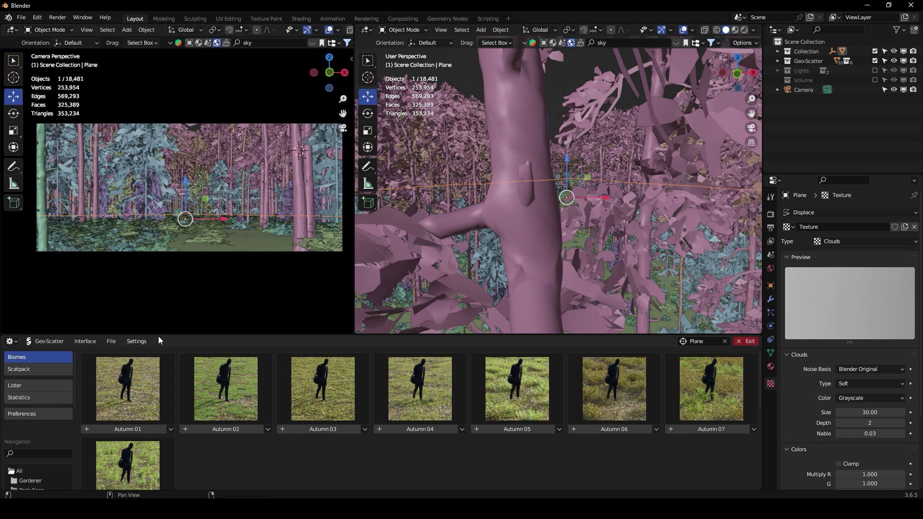
drag(157, 336, 171, 279)
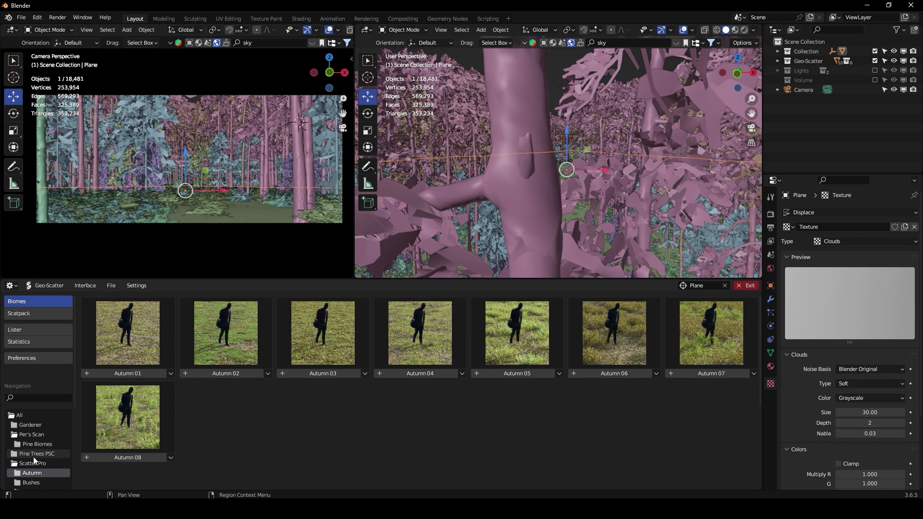
Browse the scanned biome pack folders and settle on the Autumn presets
click(39, 435)
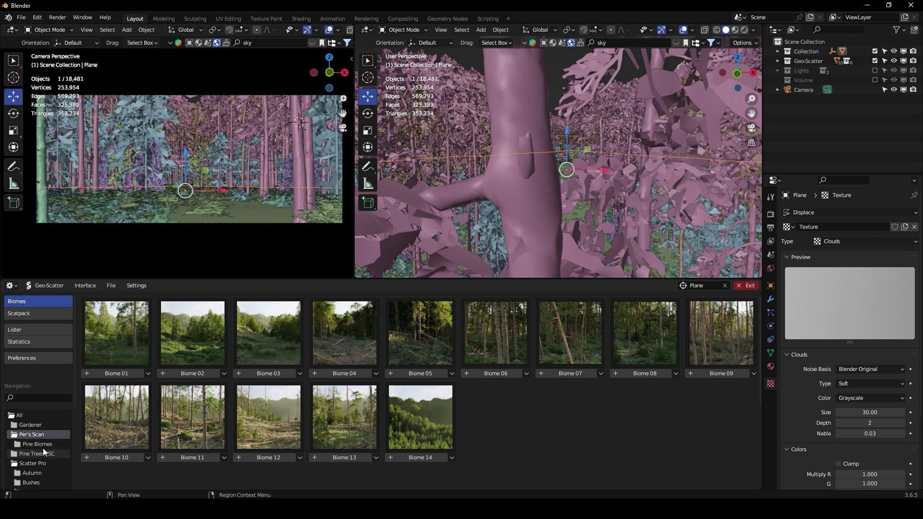
click(36, 445)
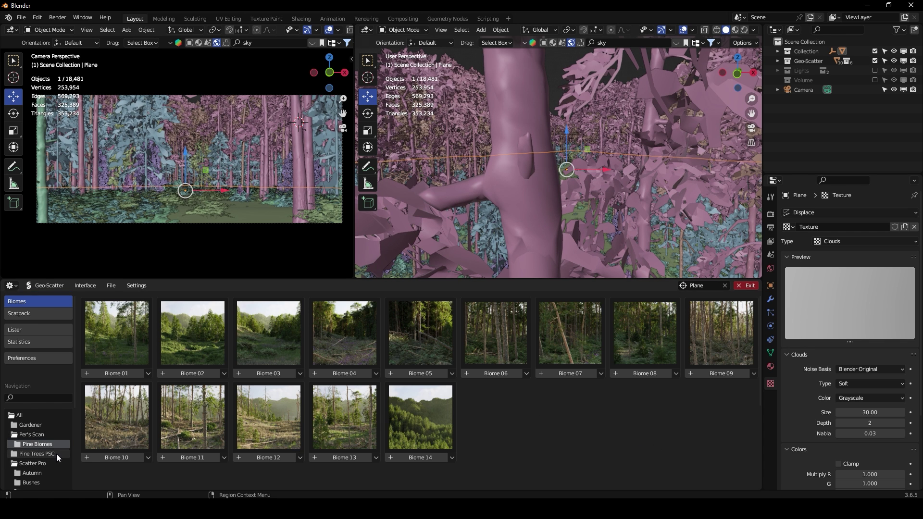
scroll(52, 458, down, 1)
click(33, 454)
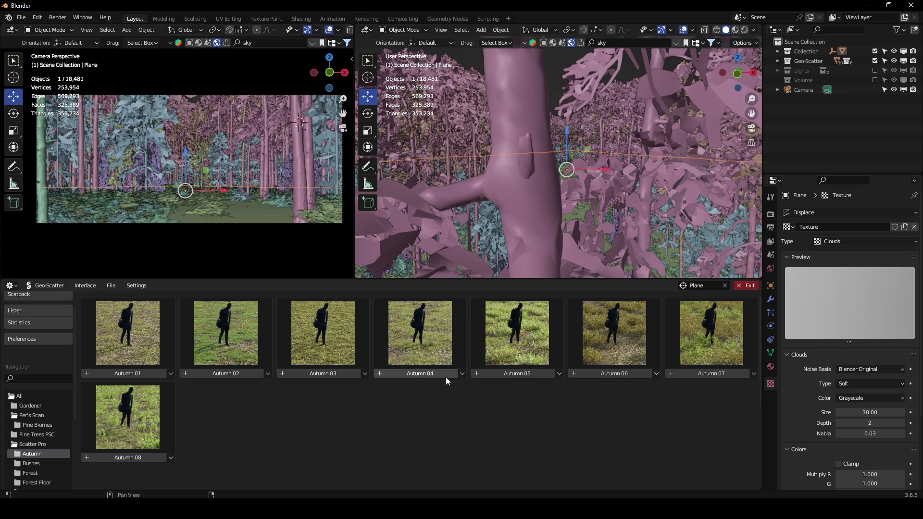
middle_drag(280, 192, 249, 125)
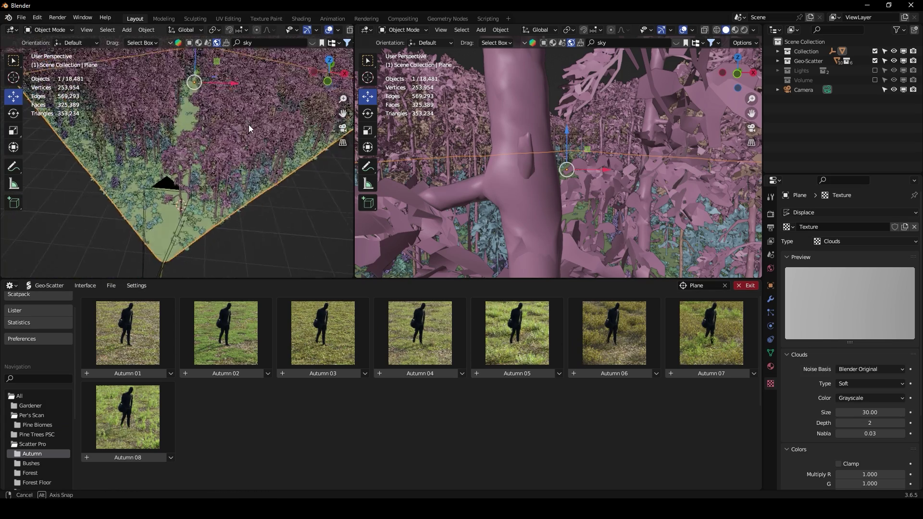
scroll(252, 126, up, 3)
scroll(252, 126, down, 2)
click(770, 353)
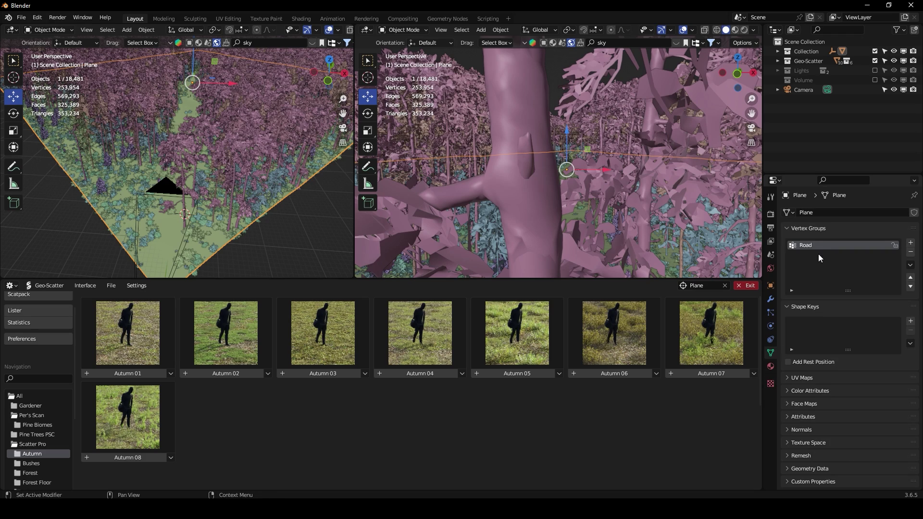
click(48, 30)
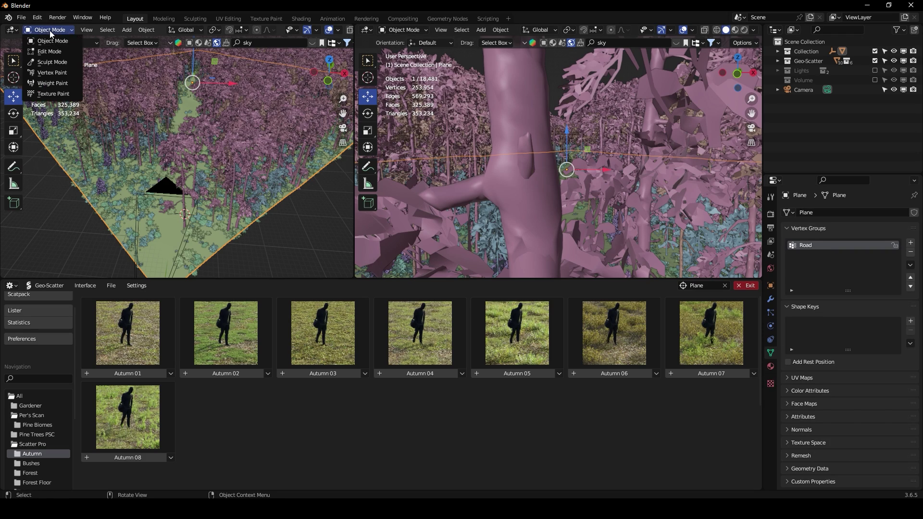
click(48, 82)
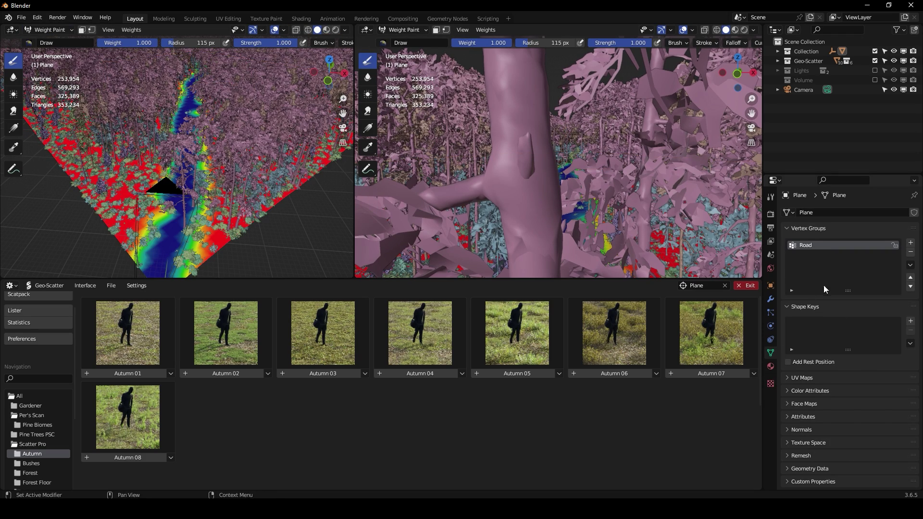
mouse_move(218, 144)
middle_down()
mouse_move(247, 175)
mouse_move(305, 107)
mouse_move(318, 123)
middle_up()
middle_drag(308, 146, 226, 135)
scroll(238, 161, up, 3)
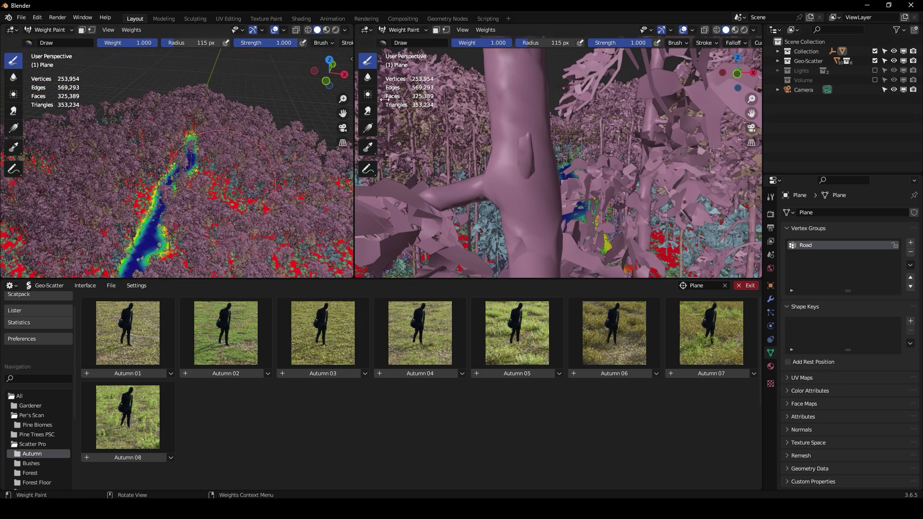
click(366, 30)
click(50, 31)
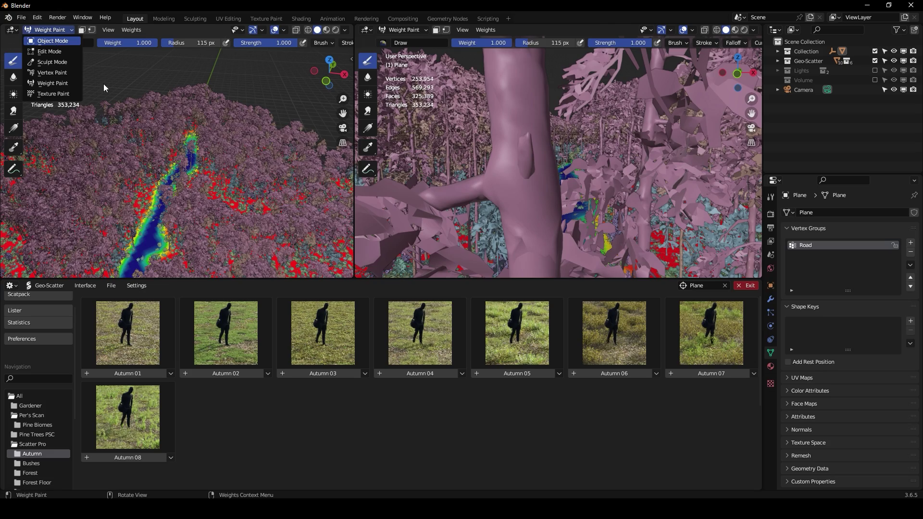
click(53, 41)
scroll(202, 168, down, 4)
middle_drag(212, 240, 204, 221)
middle_drag(186, 187, 204, 275)
shift+middle_drag(154, 220, 182, 141)
scroll(196, 194, up, 3)
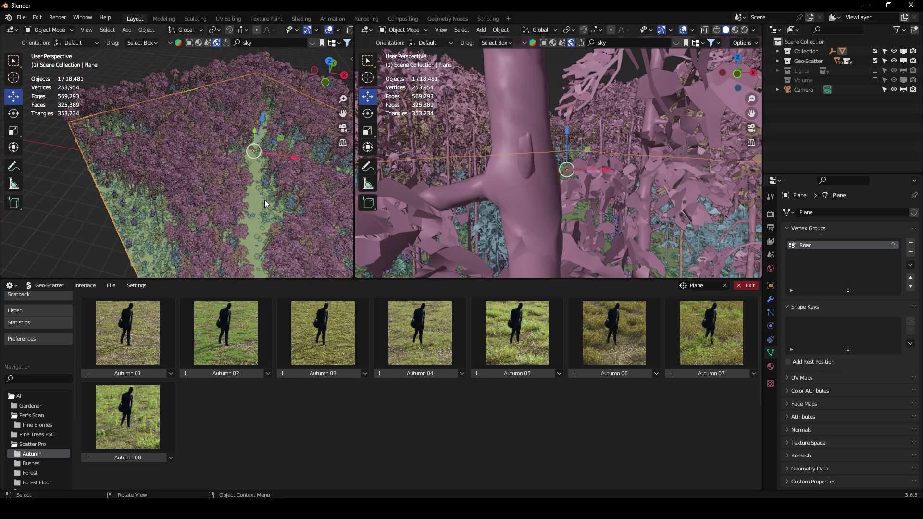
middle_drag(263, 227, 255, 202)
shift+middle_drag(284, 250, 246, 199)
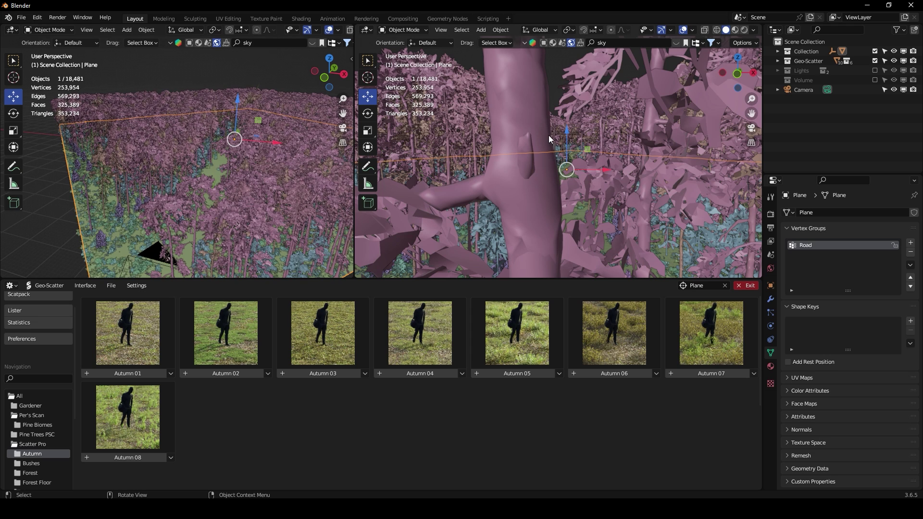
Open the Geo-Scatter scatter settings panel and scroll through the Autumn scatter options
key(n)
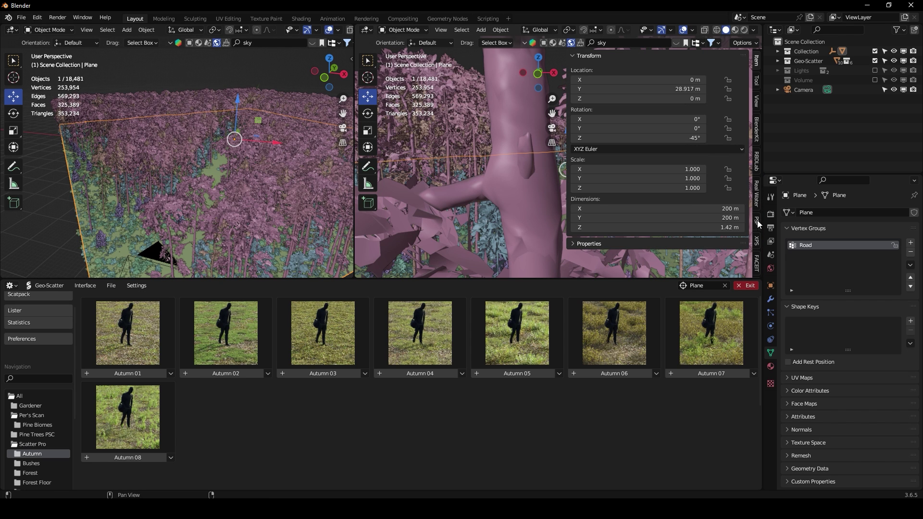
scroll(758, 242, down, 3)
click(757, 255)
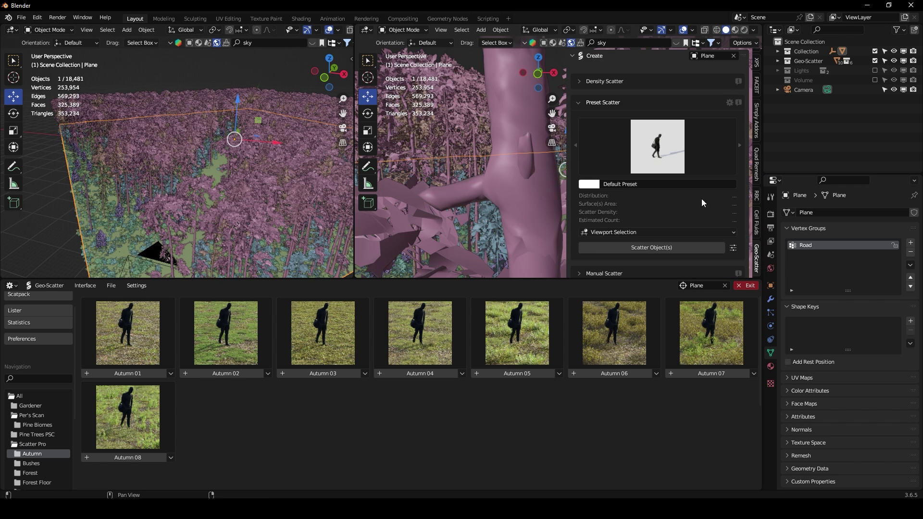
scroll(674, 178, down, 2)
scroll(686, 194, down, 8)
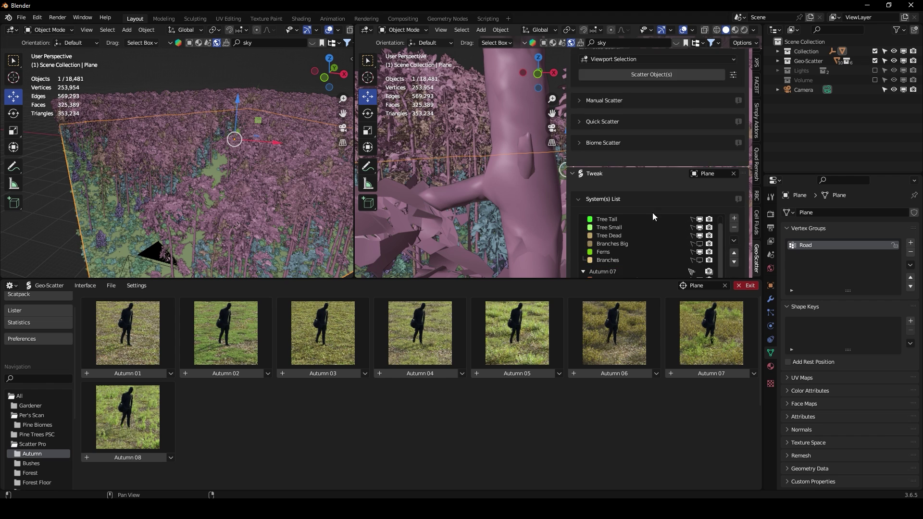
scroll(629, 241, down, 9)
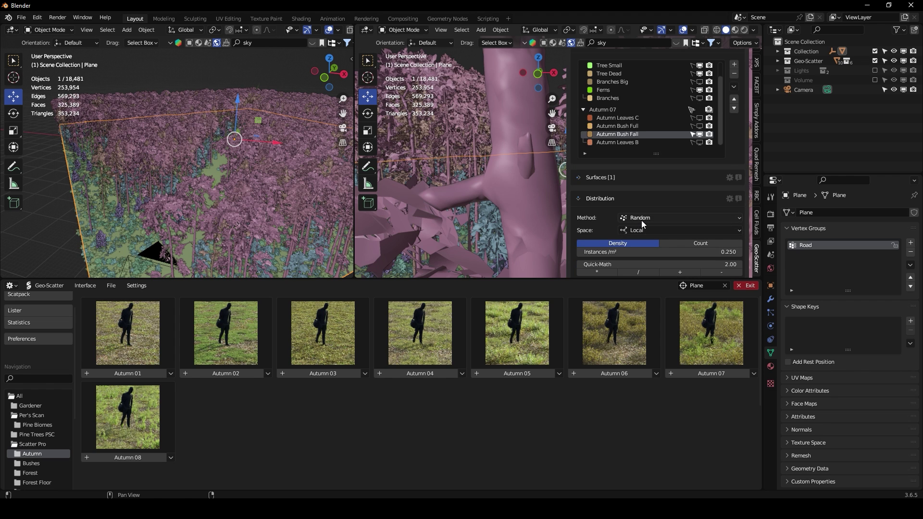
scroll(600, 202, down, 6)
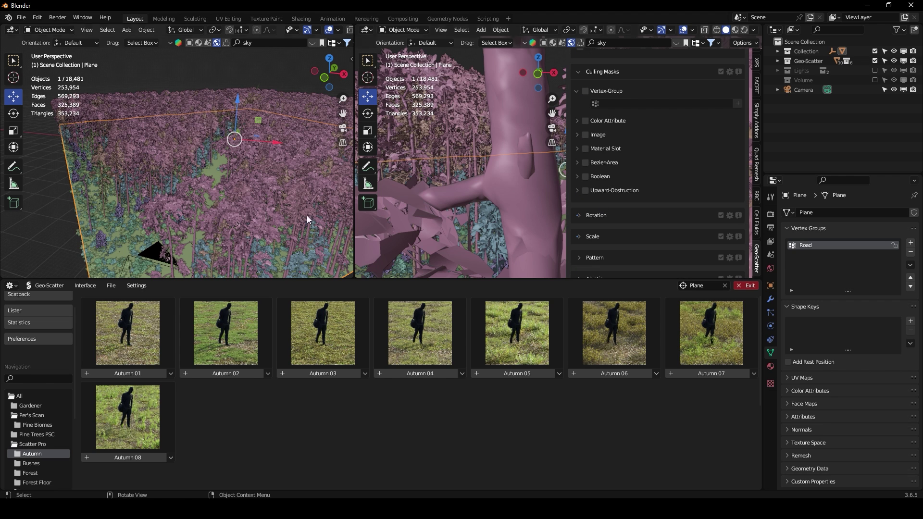
scroll(657, 143, up, 6)
scroll(656, 150, down, 6)
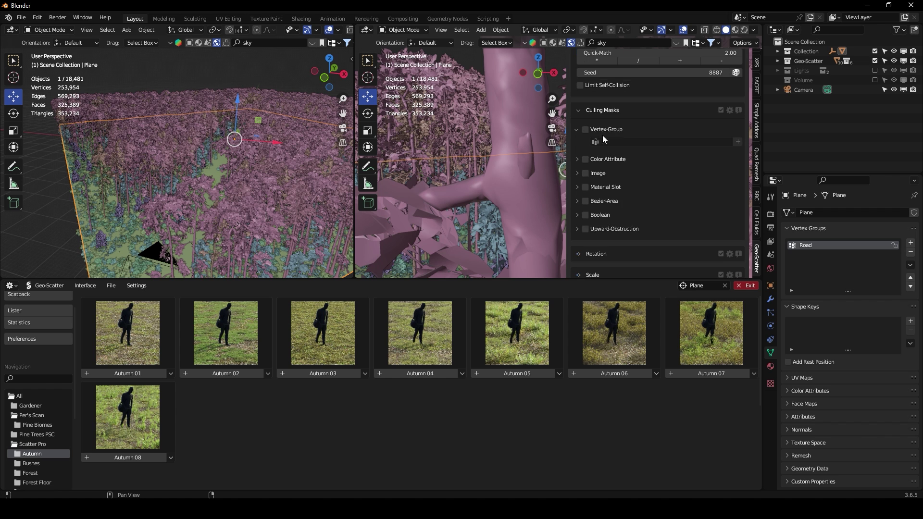
scroll(616, 148, up, 5)
scroll(641, 116, up, 7)
Set Road as the culling vertex group for the Tree Tall scatter system
click(624, 143)
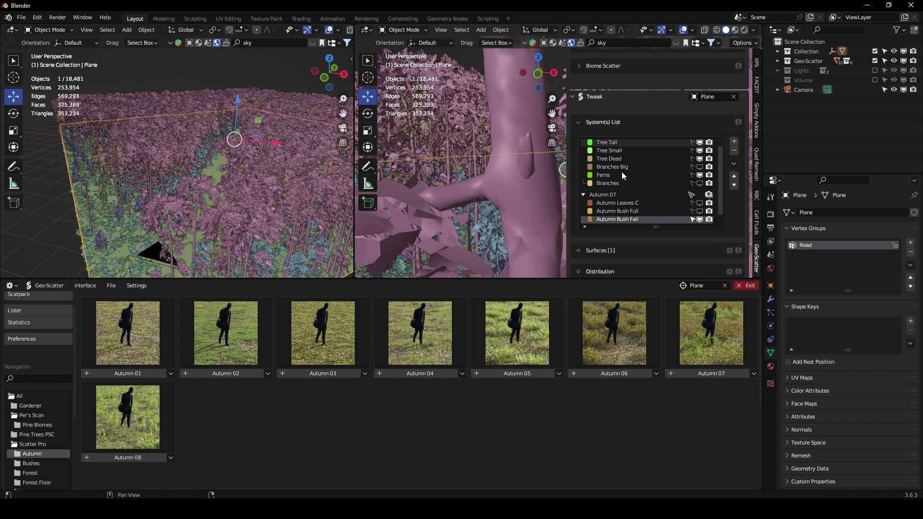
scroll(625, 181, down, 10)
click(632, 179)
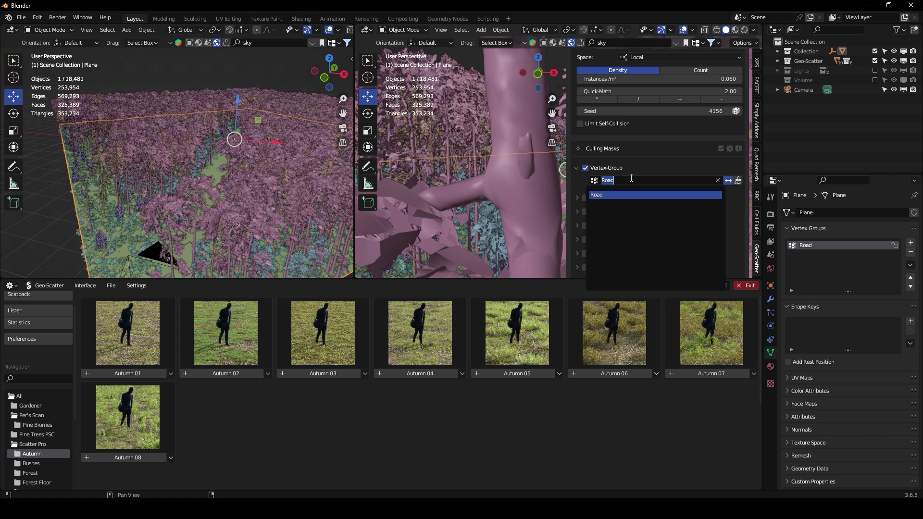
key(Return)
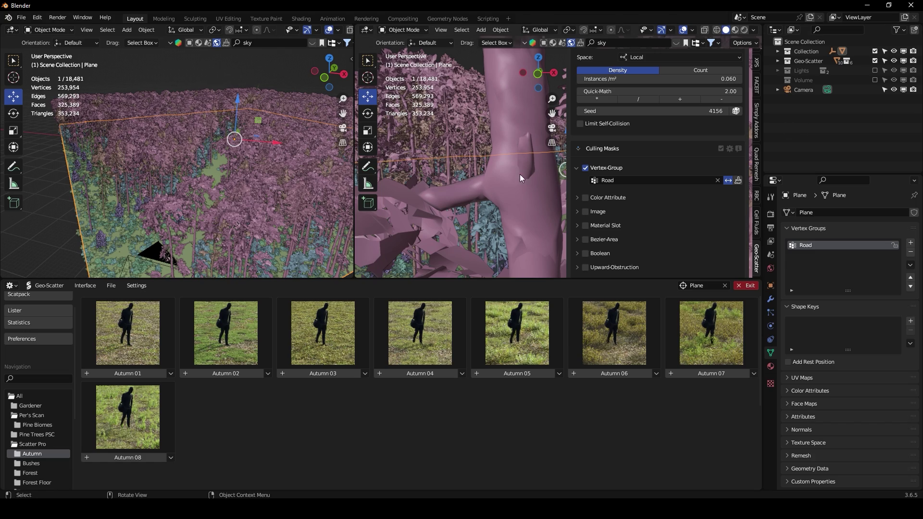
Look over the road strip, return to the camera view and deselect everything
key(n)
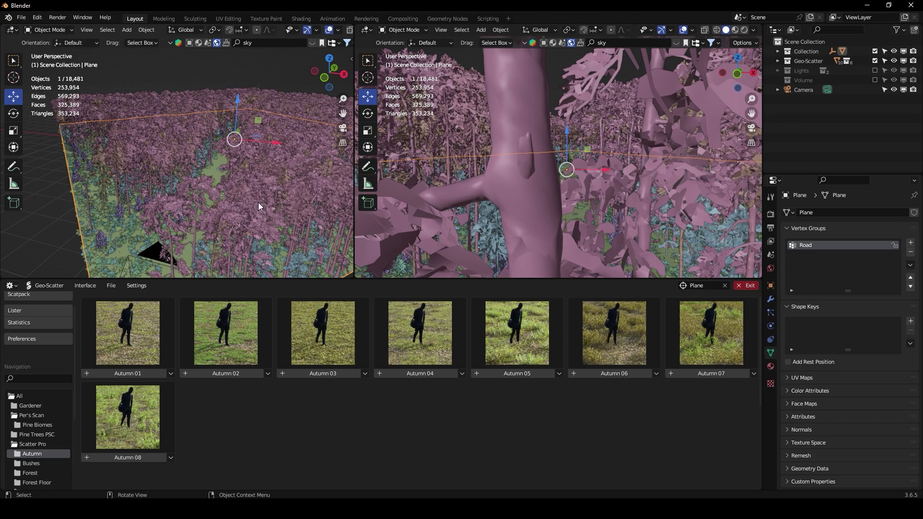
scroll(273, 155, down, 4)
middle_drag(273, 155, 227, 147)
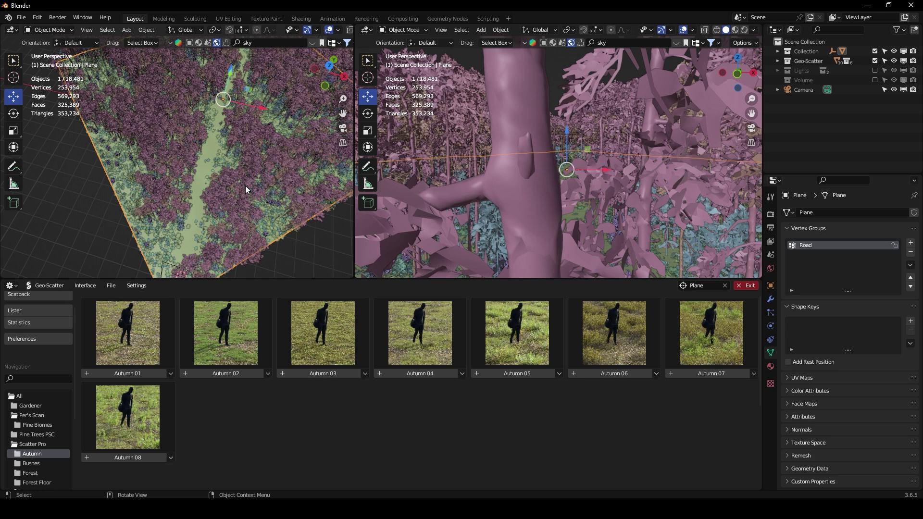
key(KP_0)
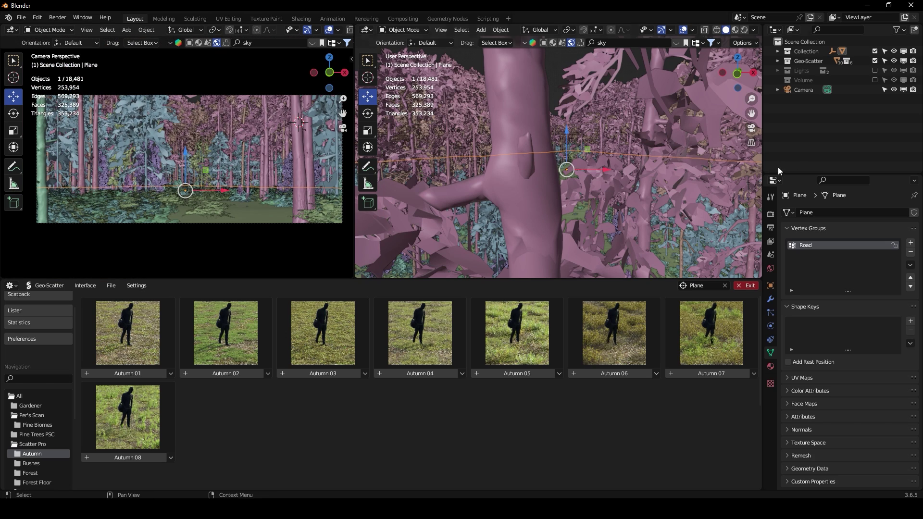
key(alt+a)
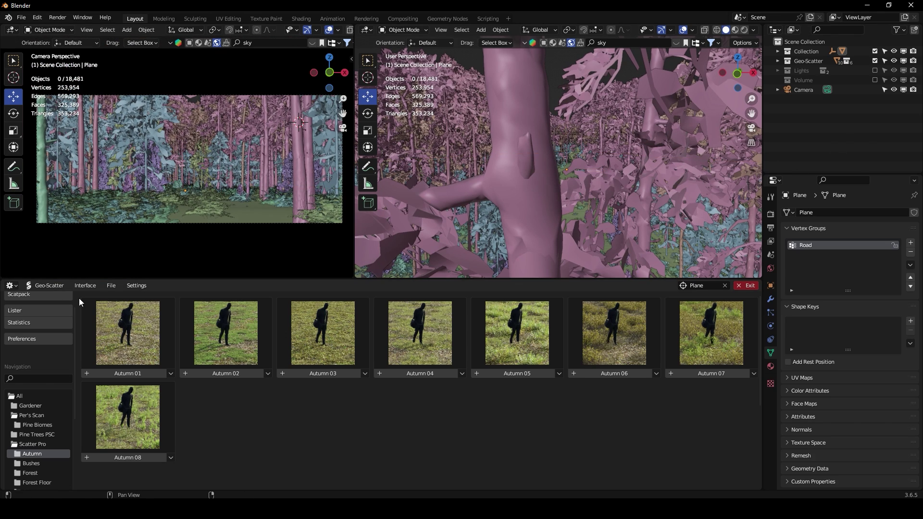
Switch the bottom area to the Shader Editor showing the ground material nodes
click(10, 285)
click(36, 376)
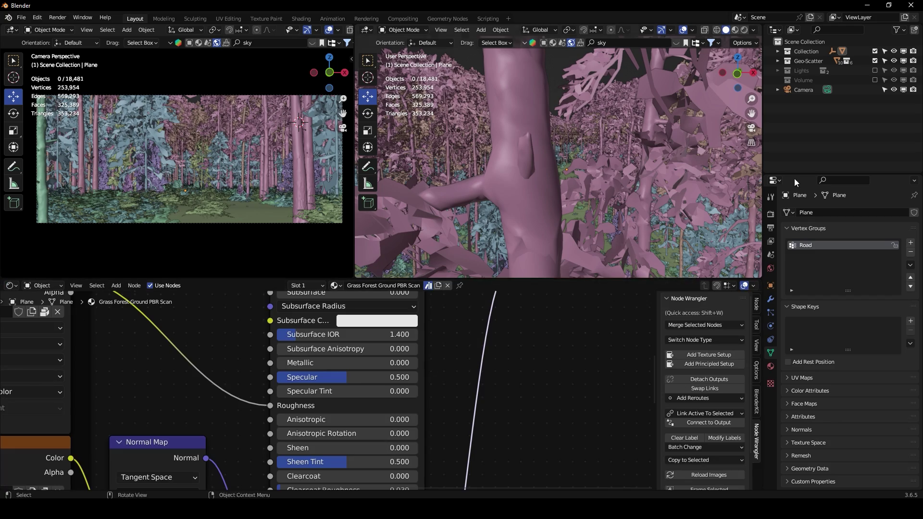
scroll(199, 395, down, 2)
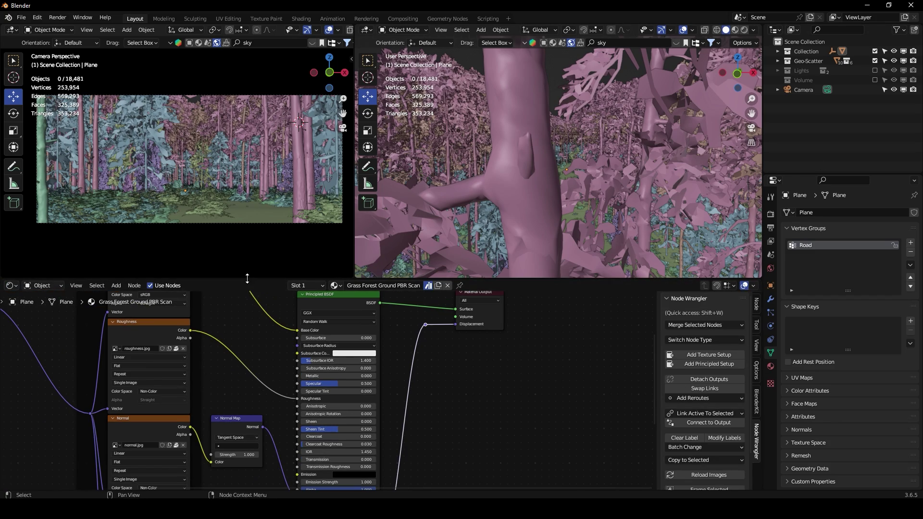
Enlarge and widen the camera view of the forest and reframe it
drag(247, 279, 247, 331)
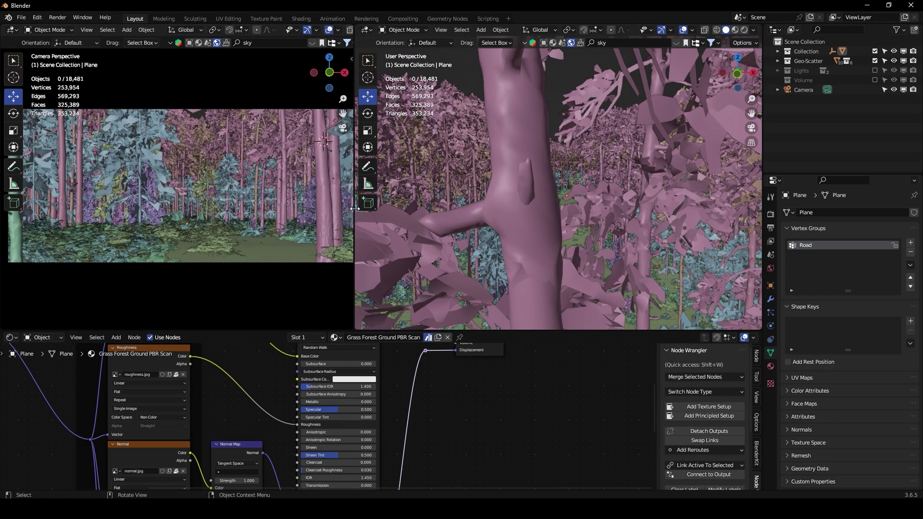
drag(355, 208, 598, 211)
drag(588, 114, 584, 114)
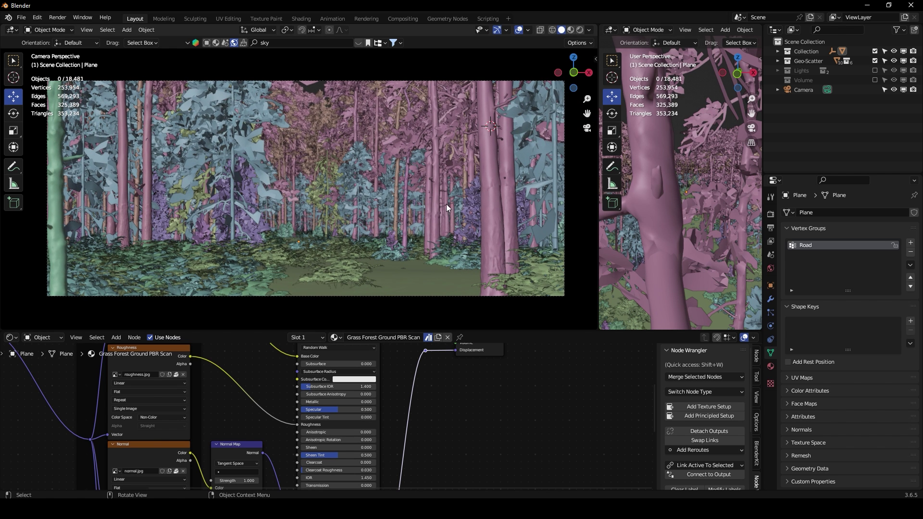
Create a new collection named Lights, which becomes Lights.001
click(915, 30)
double_click(811, 89)
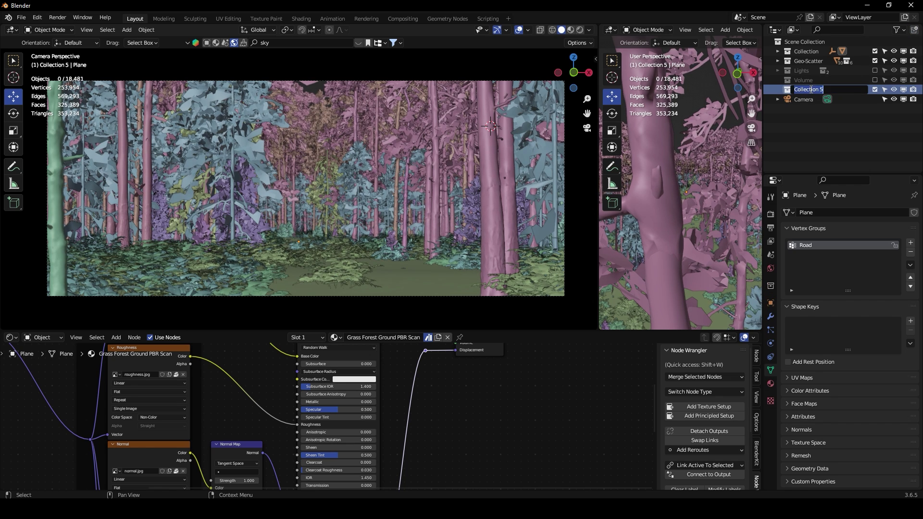
text(Lights.001)
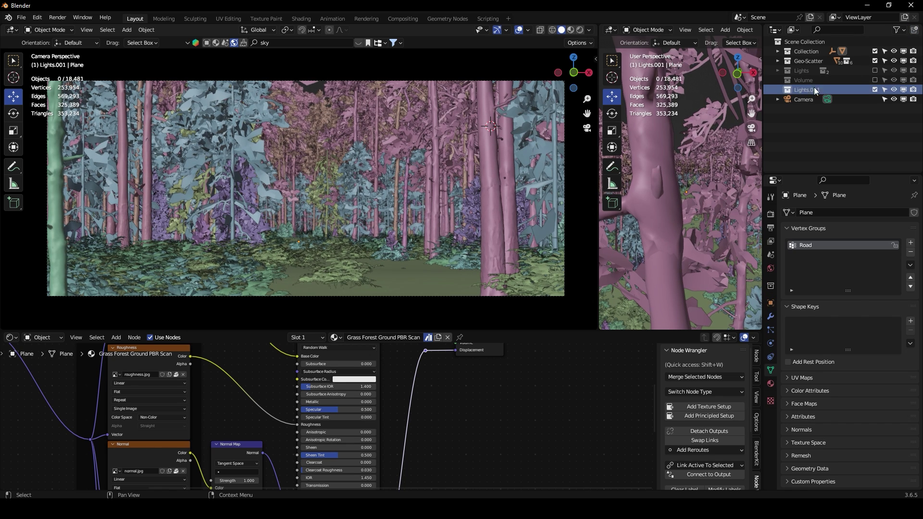
key(Return)
Nest a new collection named Overcast Lighting inside Lights.001
click(915, 30)
double_click(812, 99)
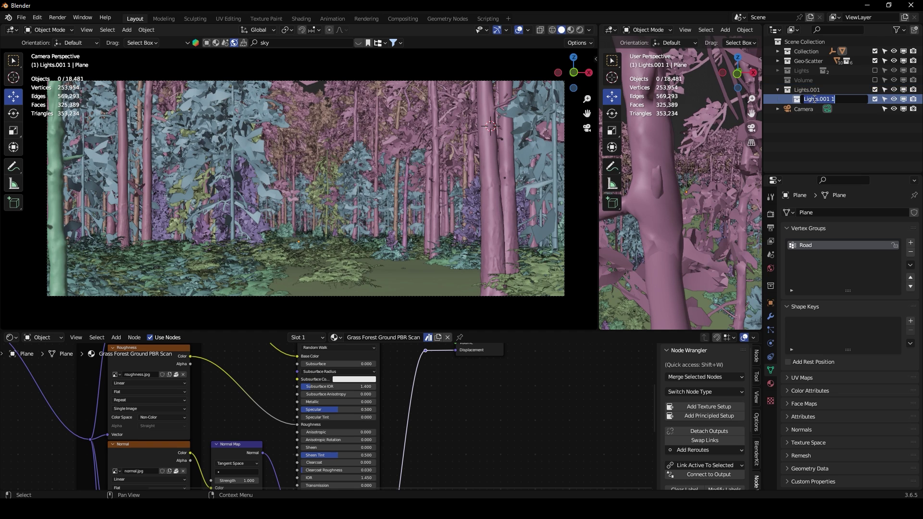
text(Overcast Lighting)
key(Return)
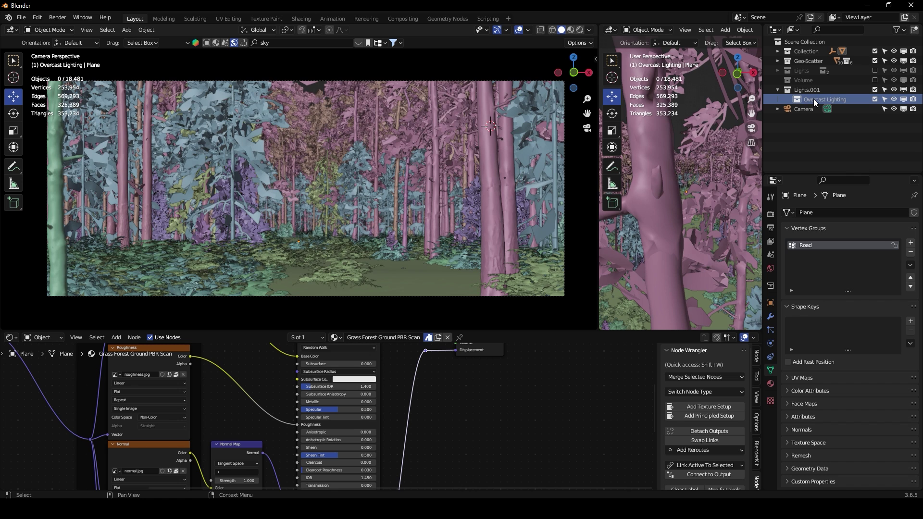
Show the World shader nodes and replace the world with a new one
click(43, 337)
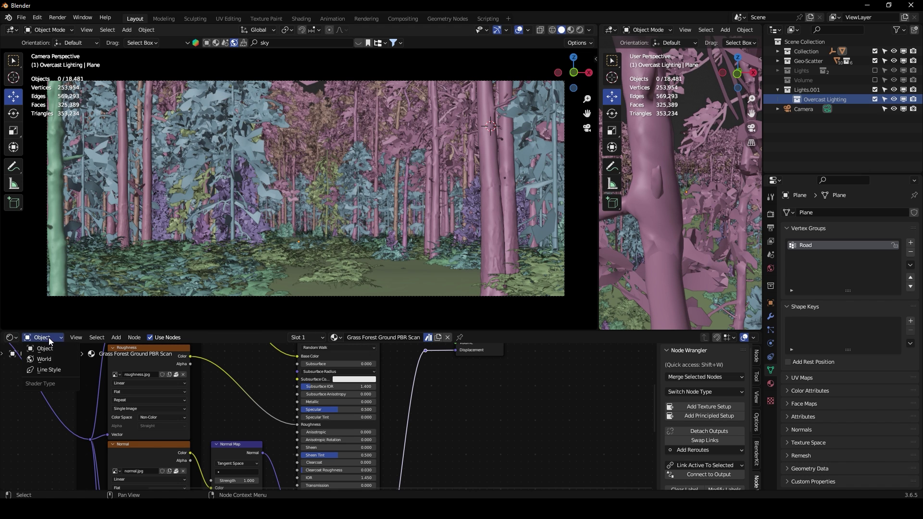
click(45, 361)
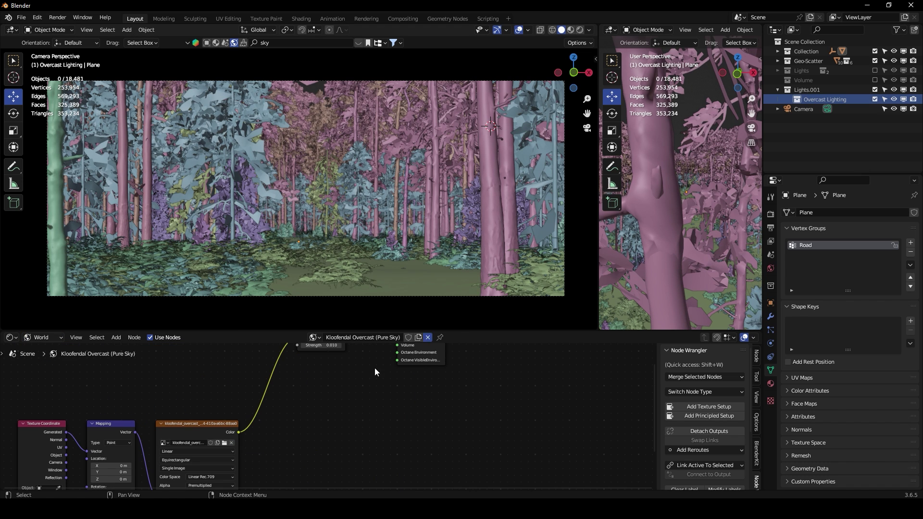
click(376, 336)
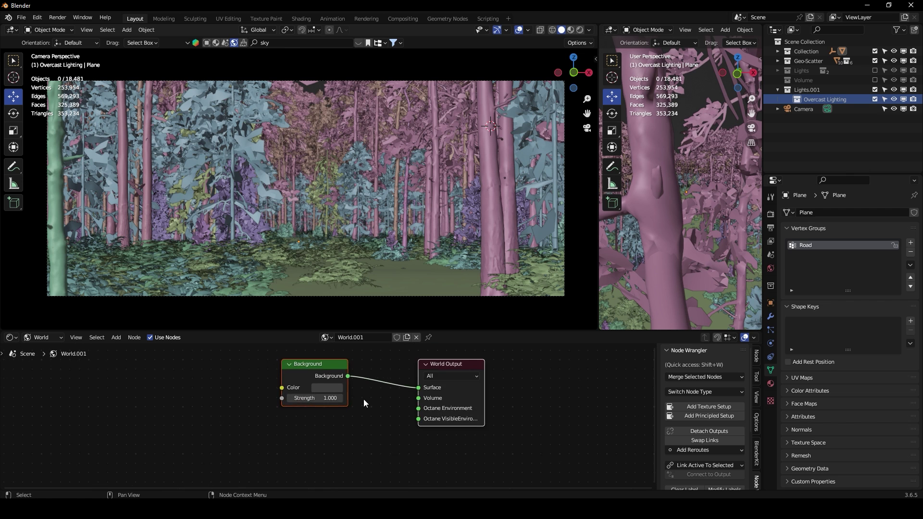
middle_drag(367, 368, 380, 387)
scroll(374, 416, up, 1)
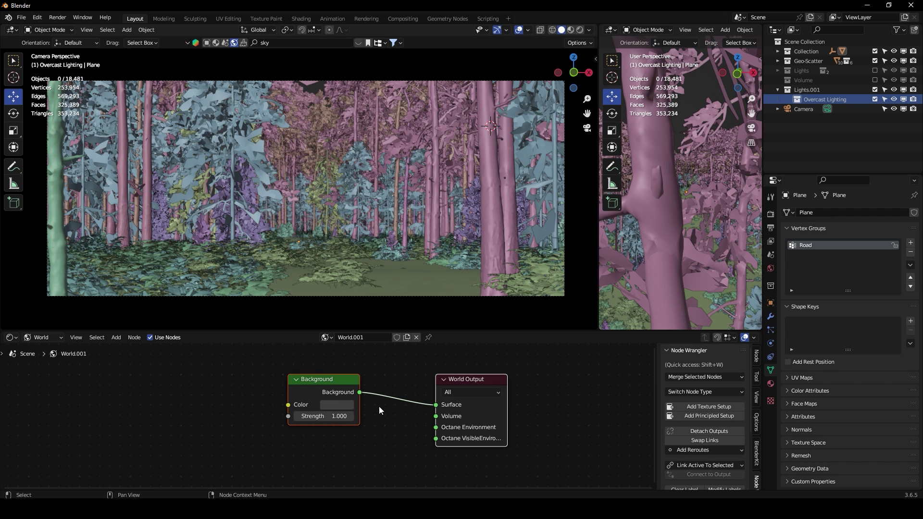
Search BlenderKit for overcast and download Kloofendal Overcast (Pure Sky) at 2048
click(362, 42)
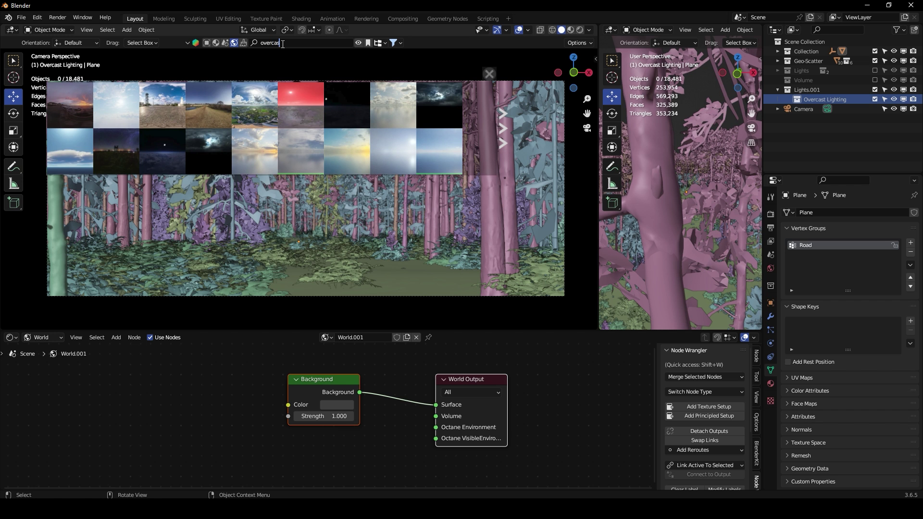
key(Return)
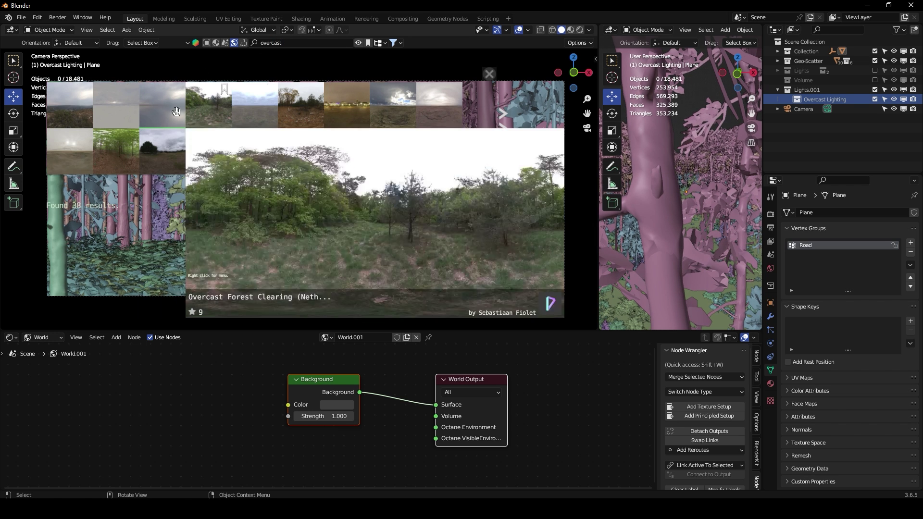
mouse_move(163, 111)
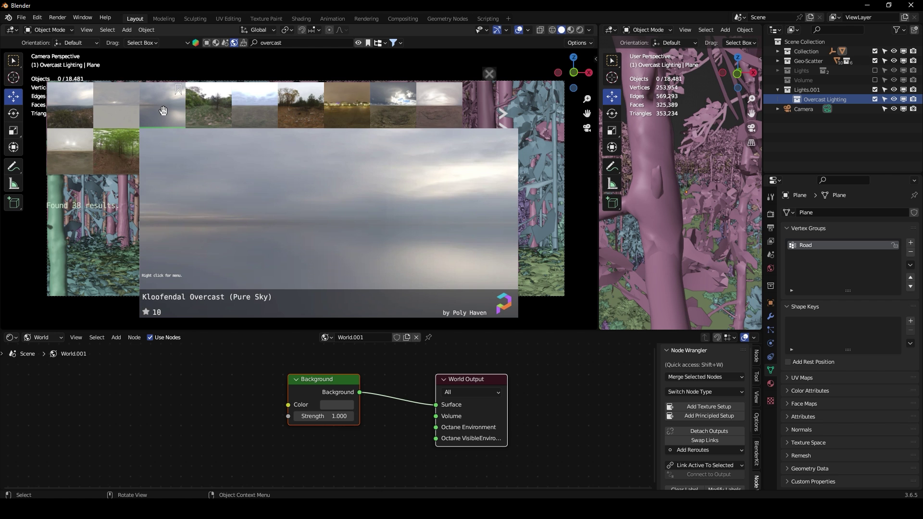
click(165, 108)
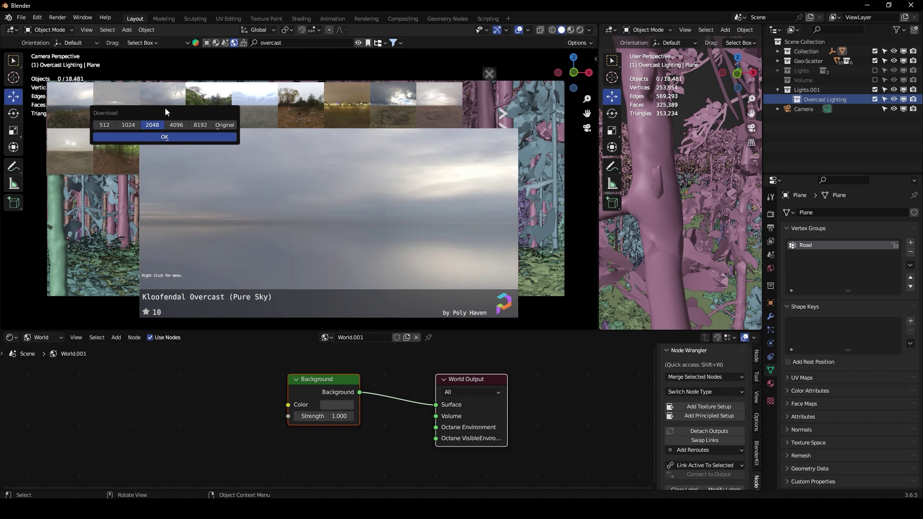
click(169, 137)
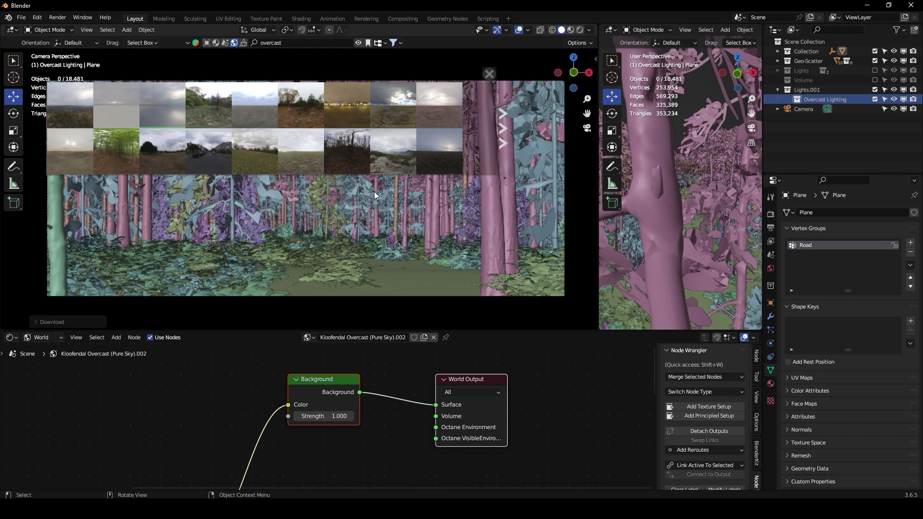
Reveal the new environment texture nodes and preview the whole forest in Rendered shading
click(358, 44)
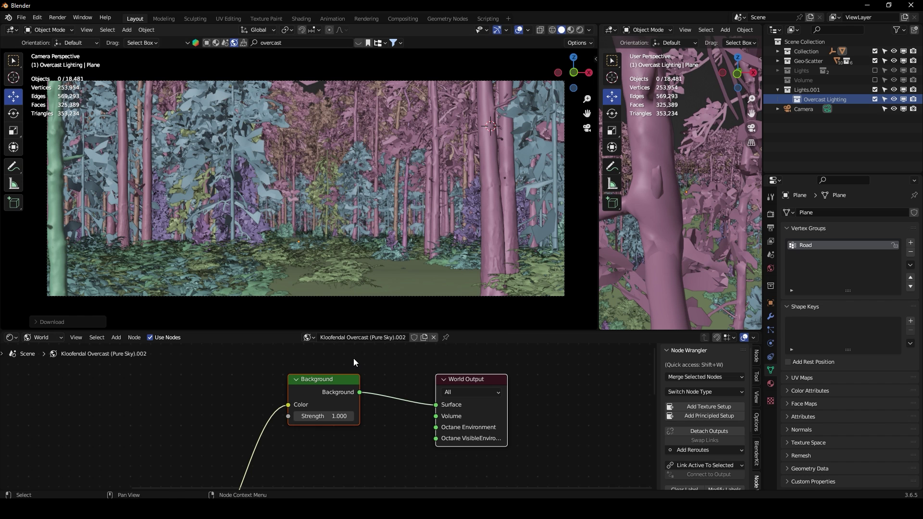
scroll(354, 359, down, 7)
middle_drag(362, 432, 369, 397)
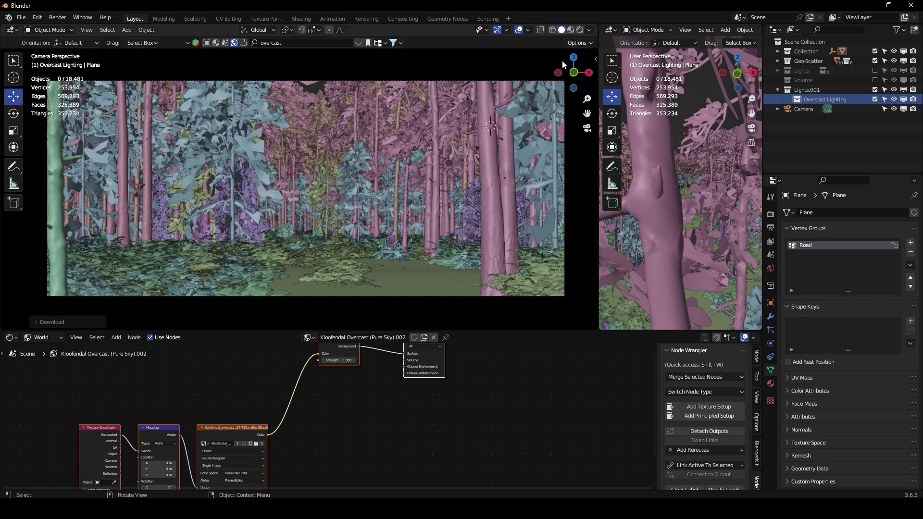
click(580, 30)
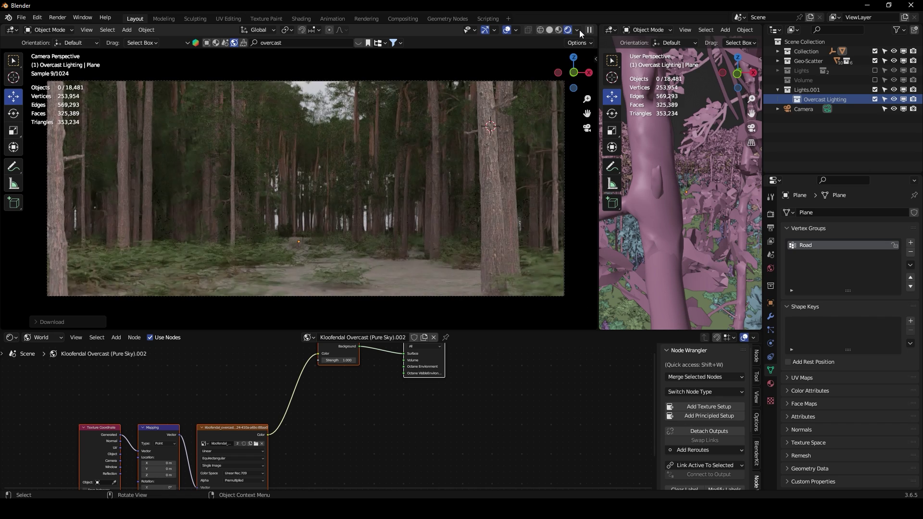
middle_drag(343, 183, 380, 201)
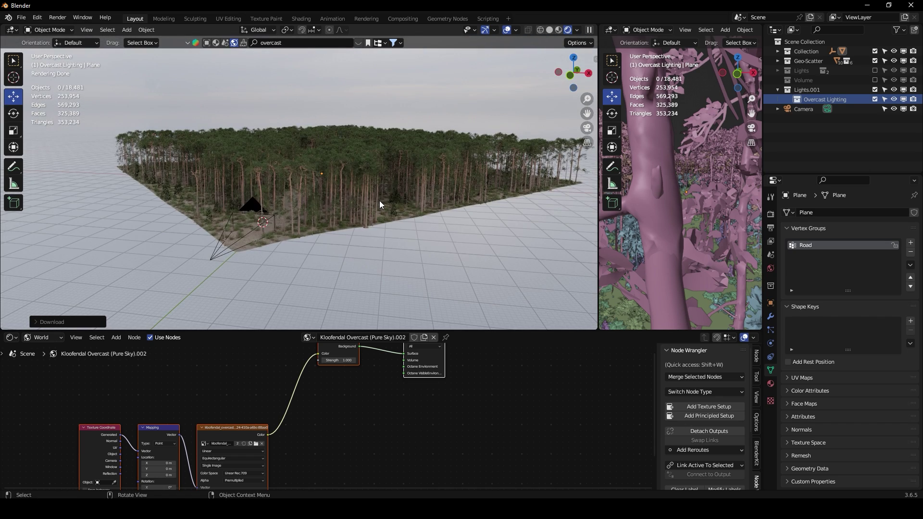
Collapse Lights.001 and add a new top-level collection named Fog
key(KP_0)
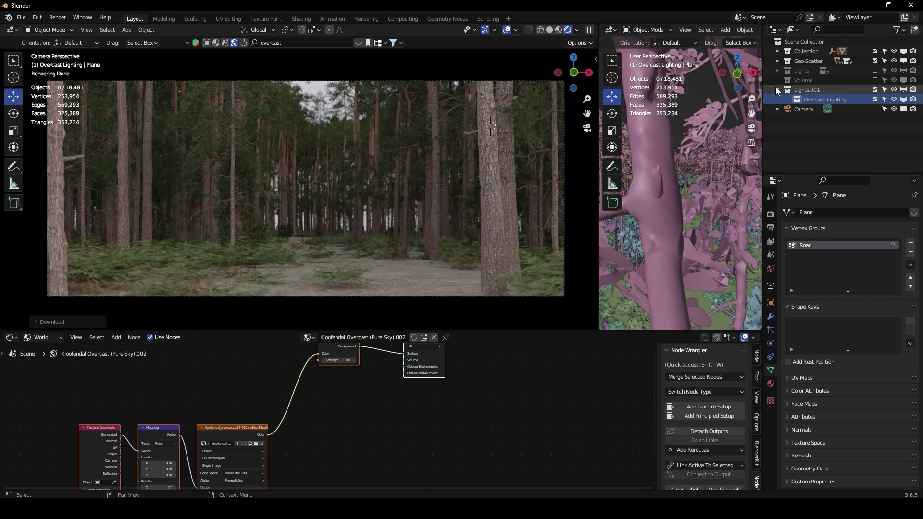
click(777, 89)
click(914, 30)
double_click(810, 99)
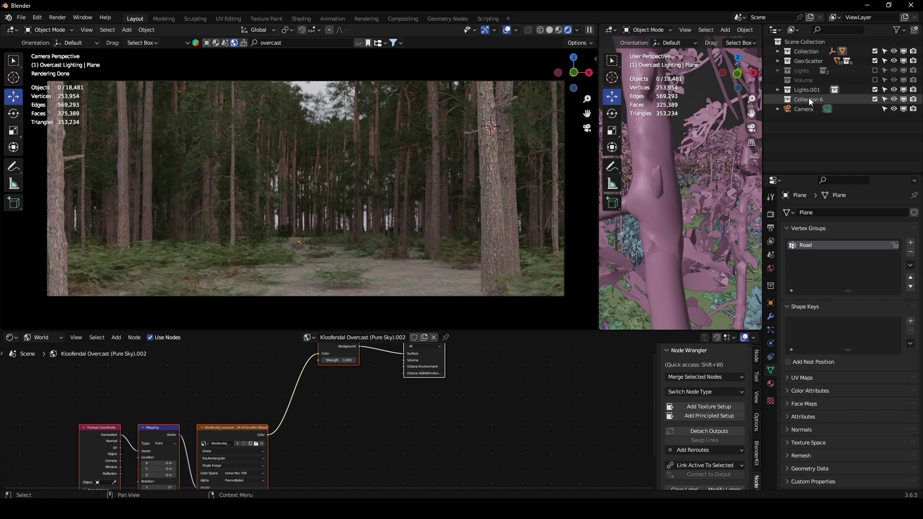
text(Fog)
key(Return)
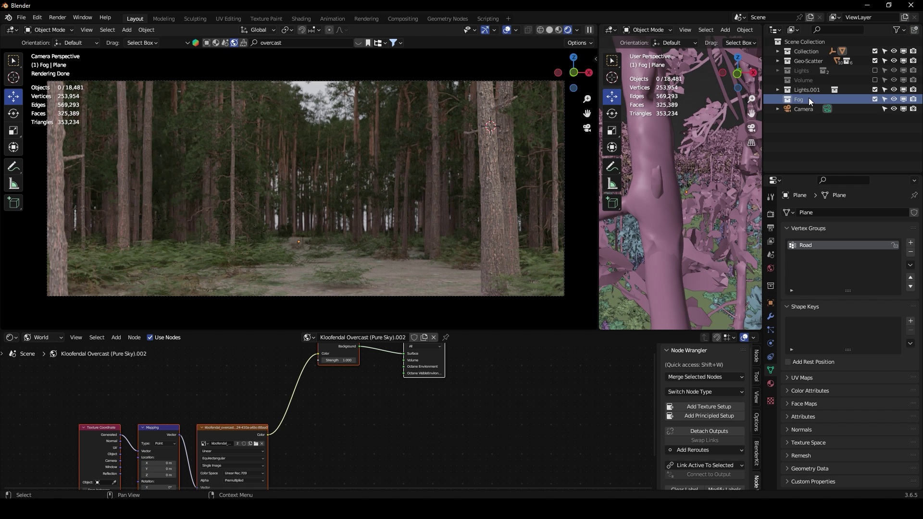
Look down on the forest in Solid shading with the Cursor tool active
middle_drag(387, 163, 352, 190)
scroll(352, 190, down, 5)
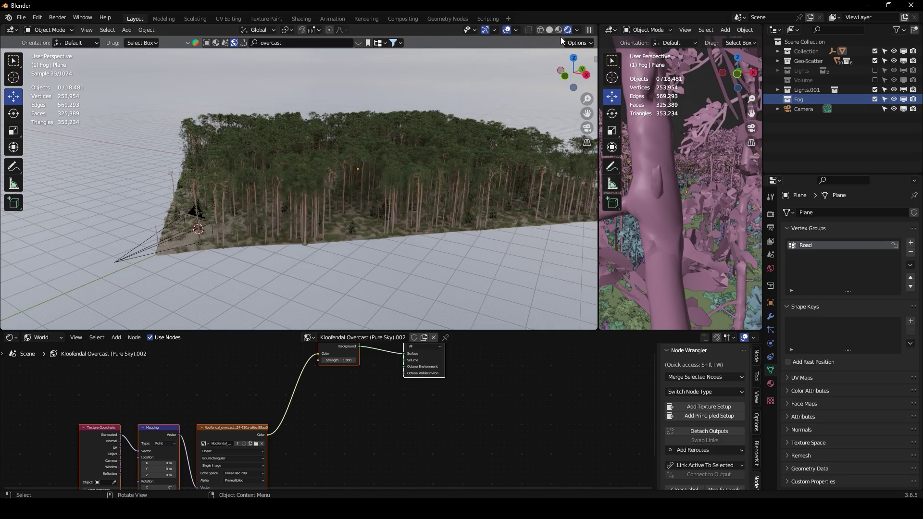
click(549, 30)
middle_drag(465, 117, 537, 54)
scroll(448, 206, down, 3)
click(14, 78)
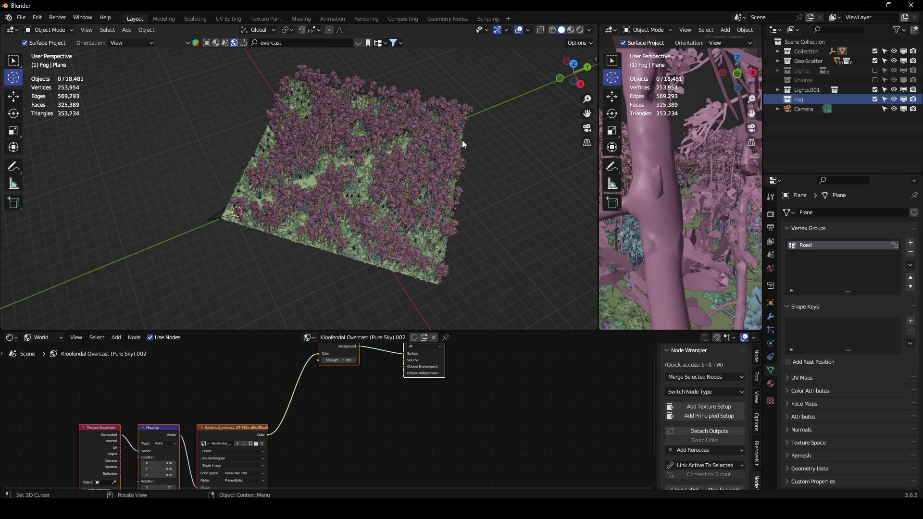
key(shift+a)
Add a cube to the scene and scale it up
mouse_move(463, 139)
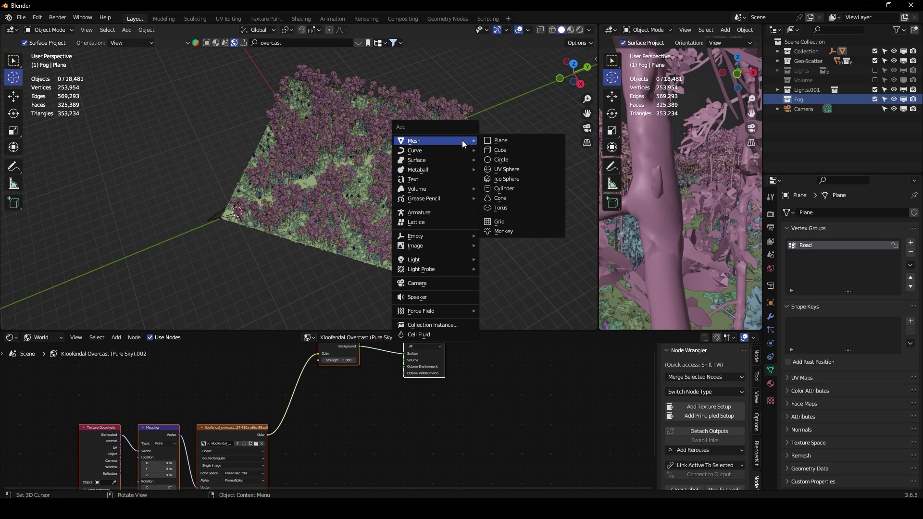
click(494, 150)
middle_drag(425, 195, 405, 149)
key(s)
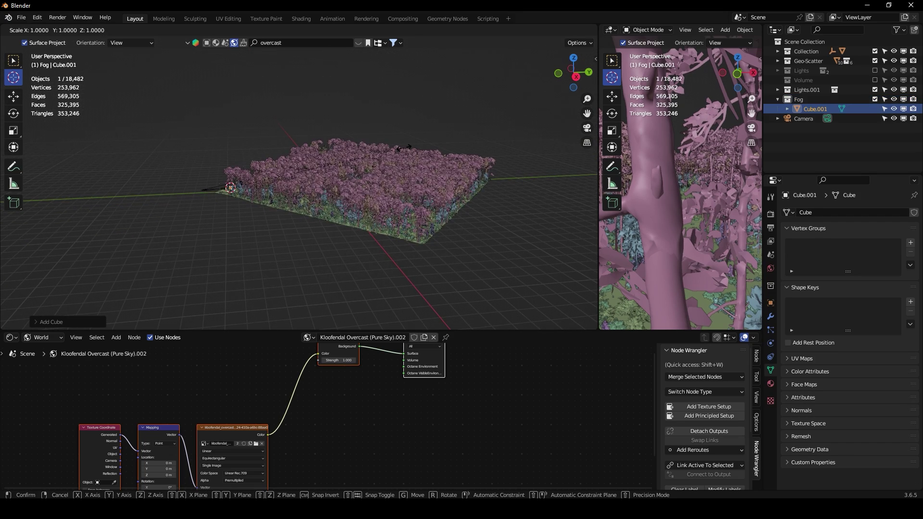
click(403, 148)
key(KP_1)
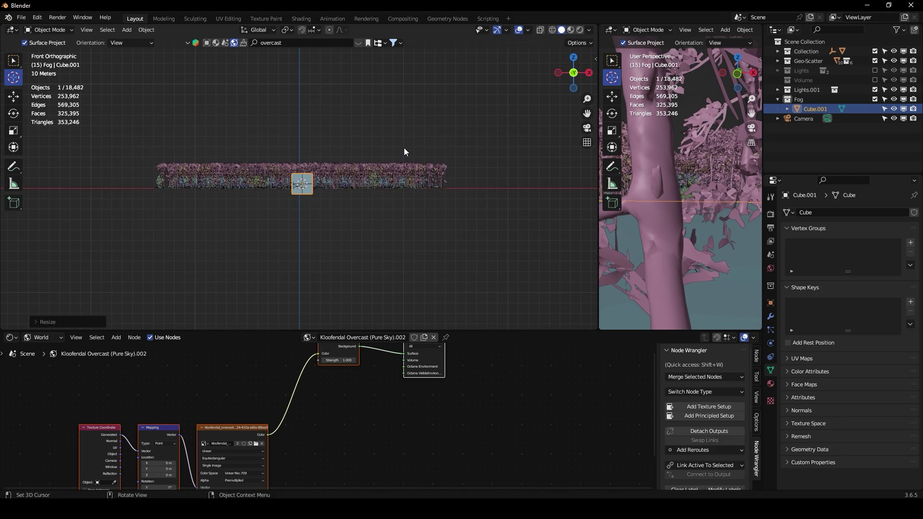
middle_drag(404, 152, 432, 269)
Enlarge the box further and set its Z rotation to 45°
click(770, 303)
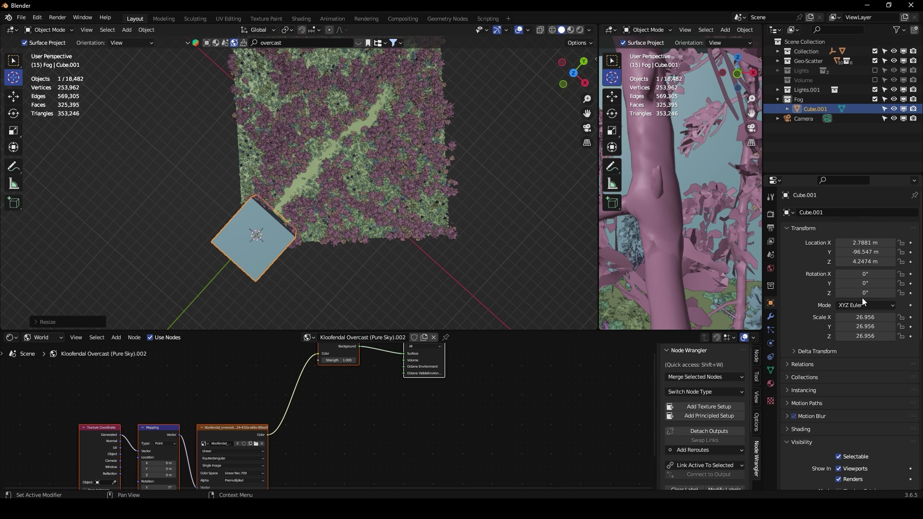
key(s)
click(425, 216)
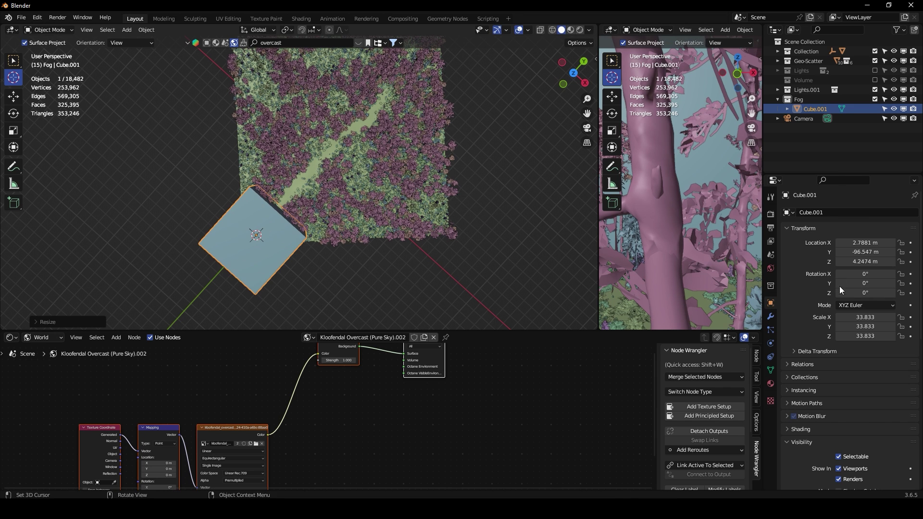
click(848, 285)
click(858, 293)
click(858, 294)
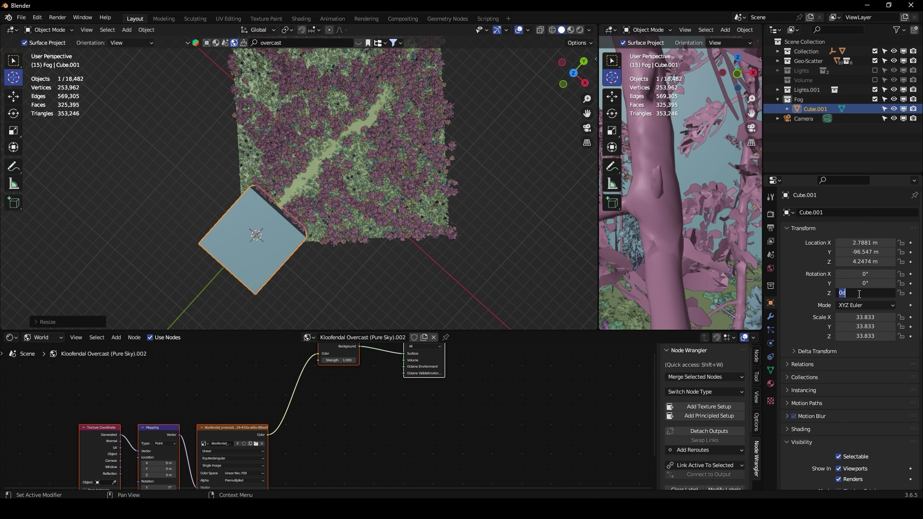
key(Return)
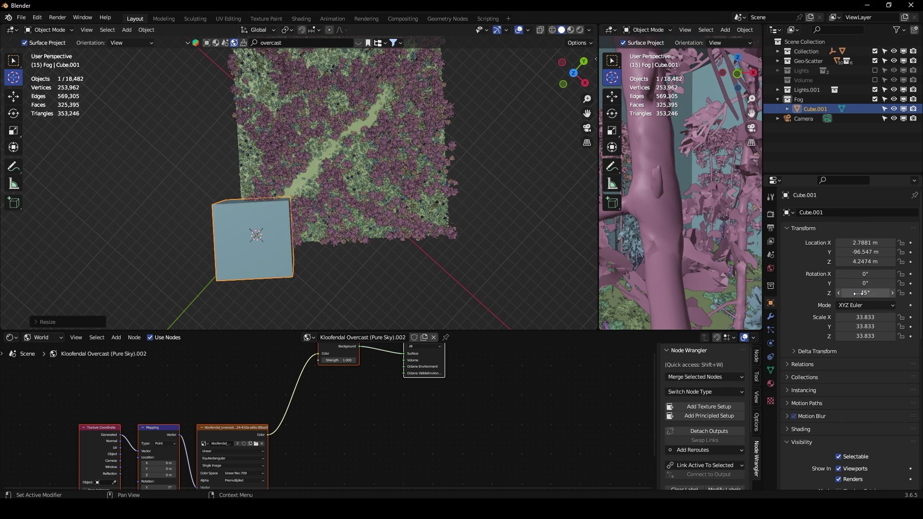
In top view, snap the 3D cursor to the forest plane's centre
click(572, 75)
click(13, 61)
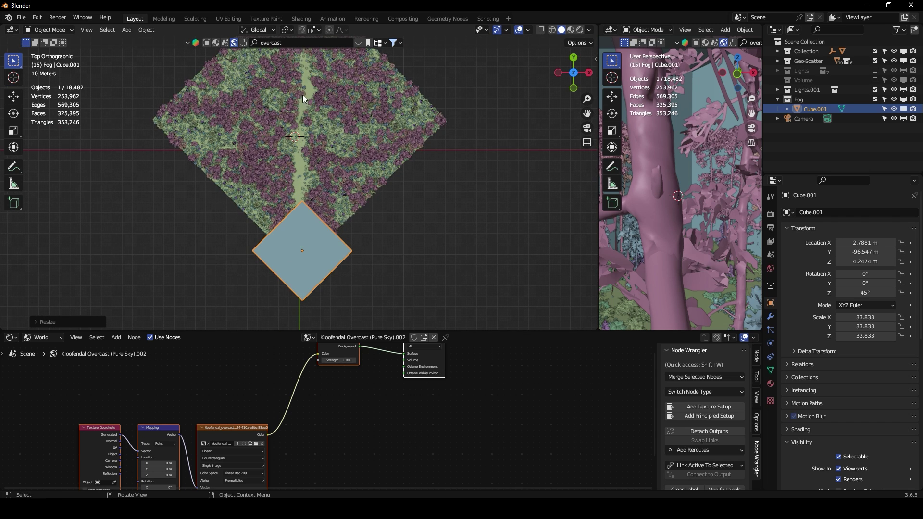
click(302, 95)
shift+middle_drag(307, 118, 324, 149)
key(shift+s)
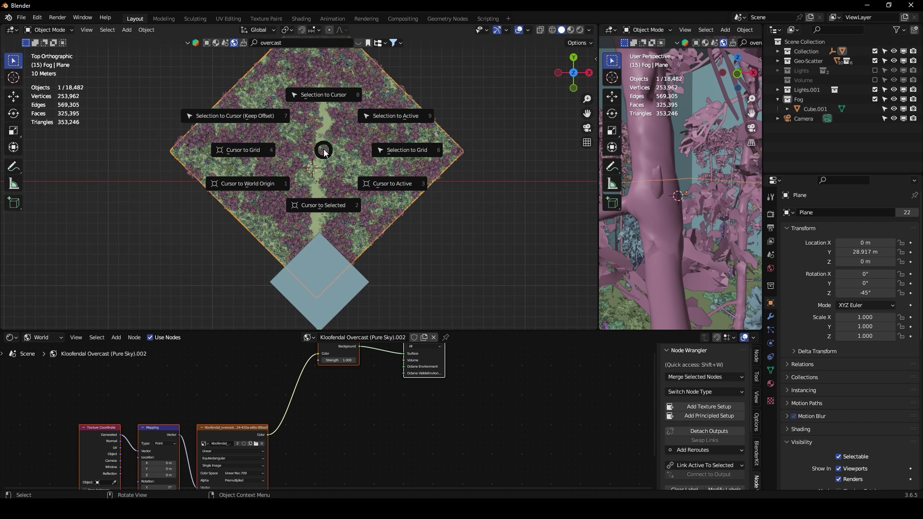
click(316, 204)
Select the box and rename it Fog in the Outliner
click(323, 259)
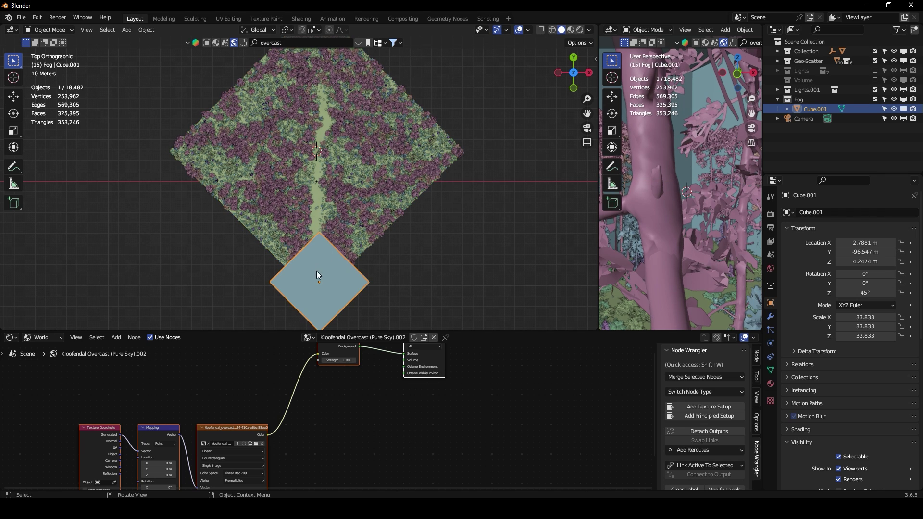
double_click(822, 109)
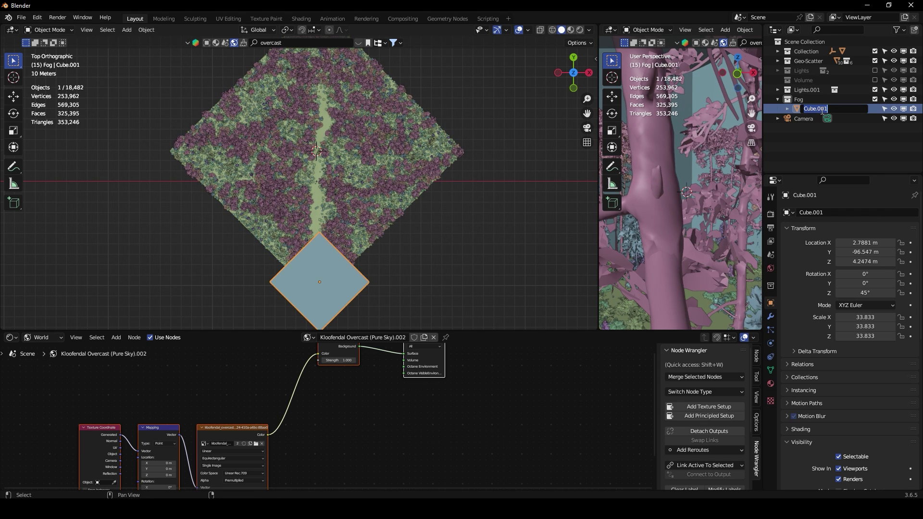
text(Fog)
key(Return)
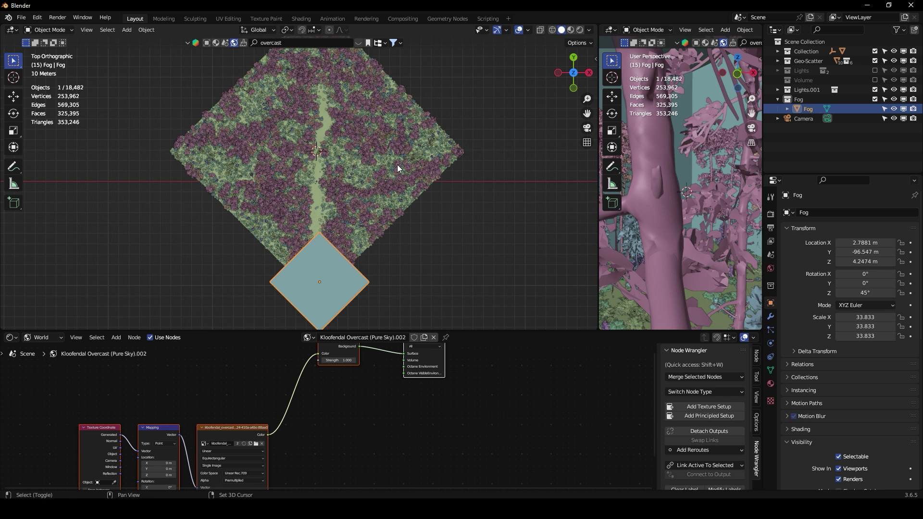
key(shift+s)
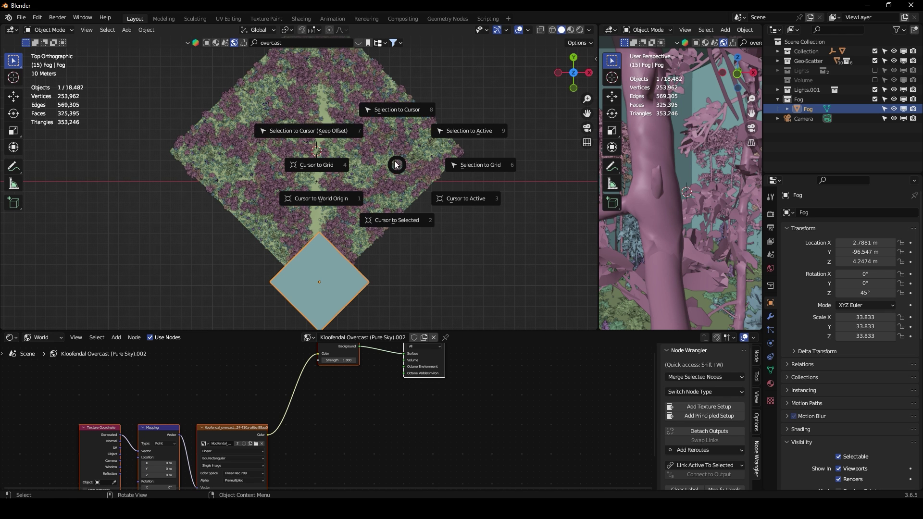
Move the Fog box to the 3D cursor and scale it up to cover the forest
click(393, 112)
key(s)
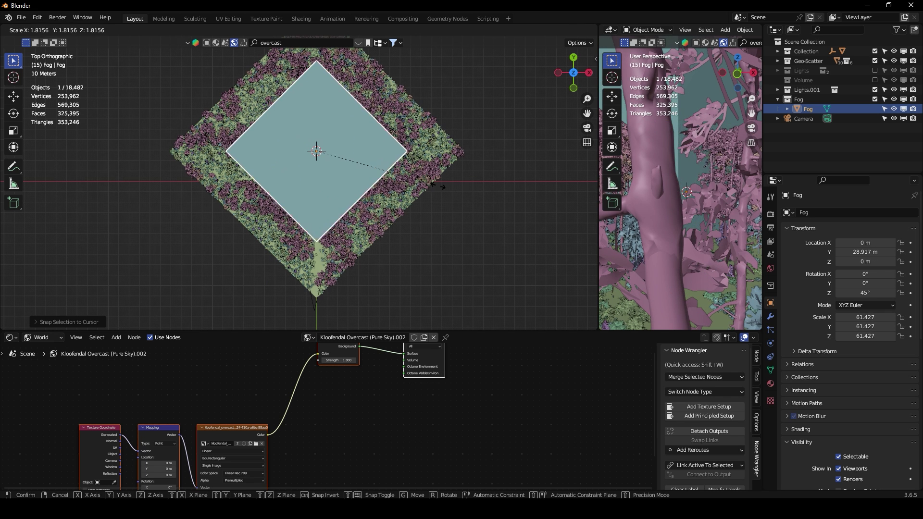
click(513, 195)
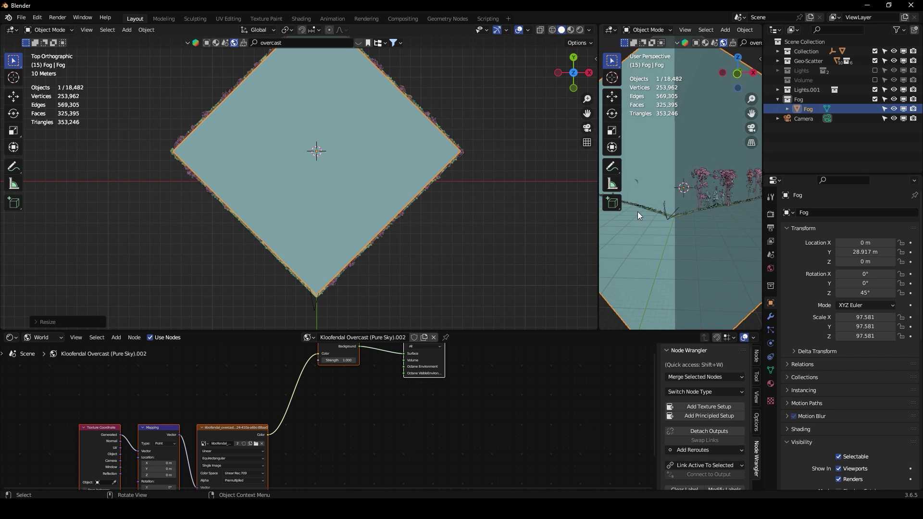
scroll(637, 211, down, 4)
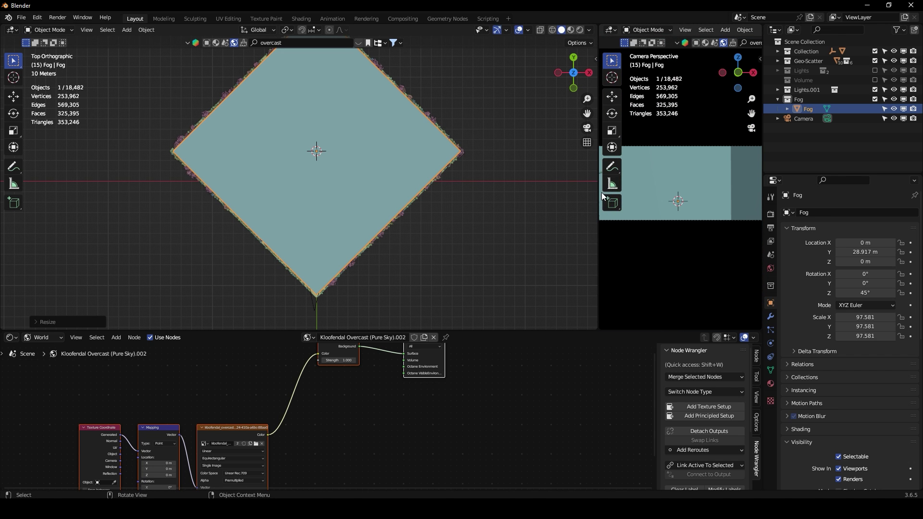
drag(600, 196, 459, 192)
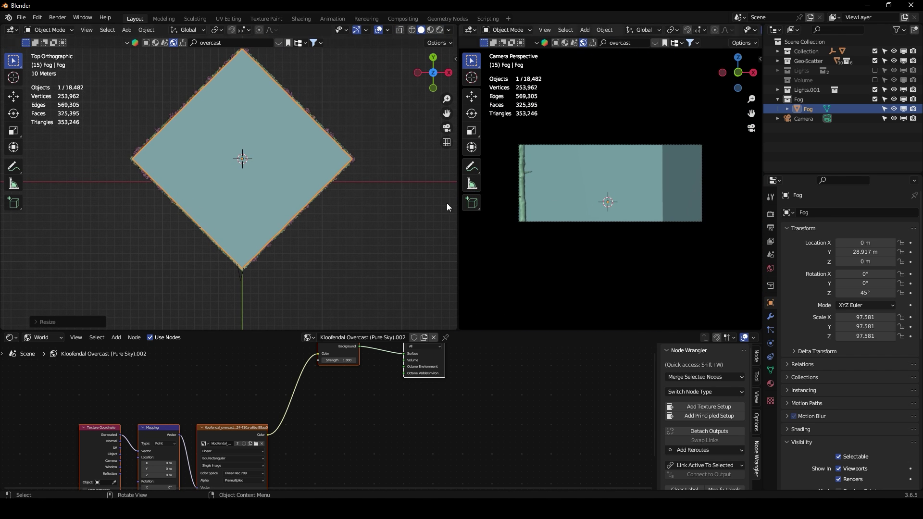
key(s)
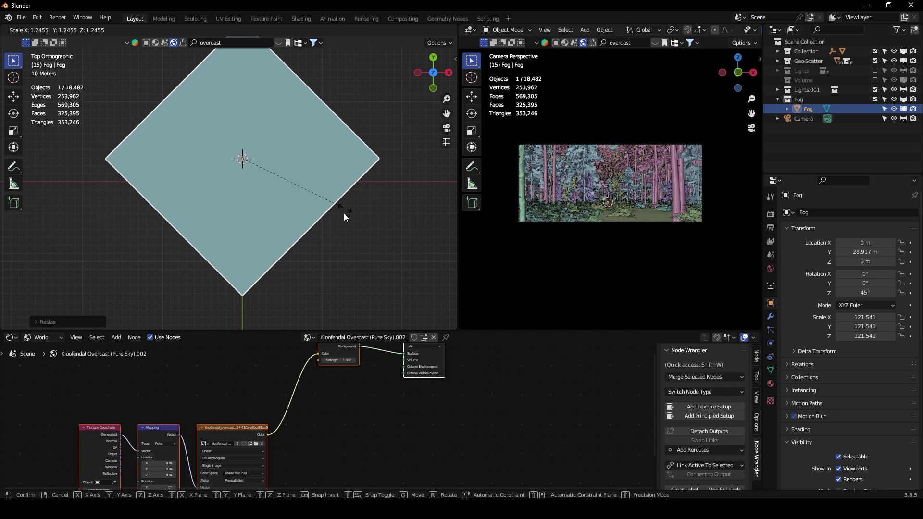
click(344, 214)
middle_drag(310, 228, 227, 167)
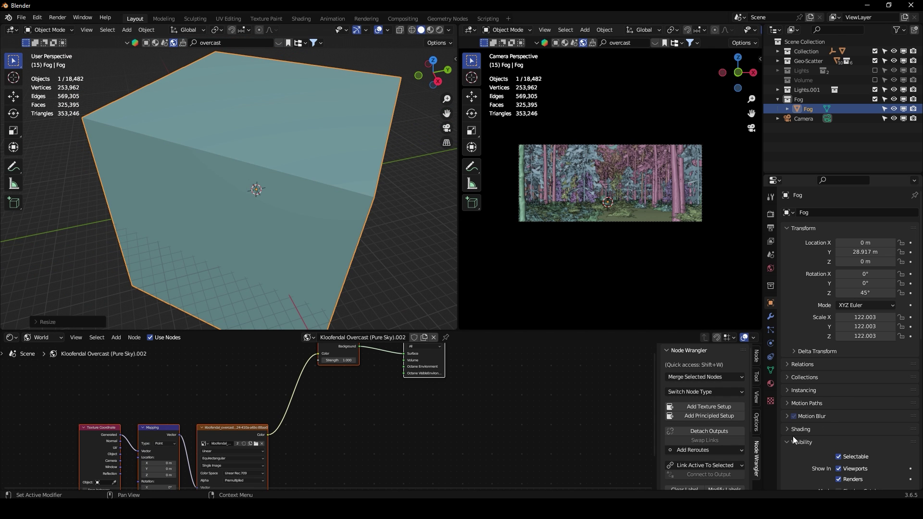
scroll(797, 438, down, 12)
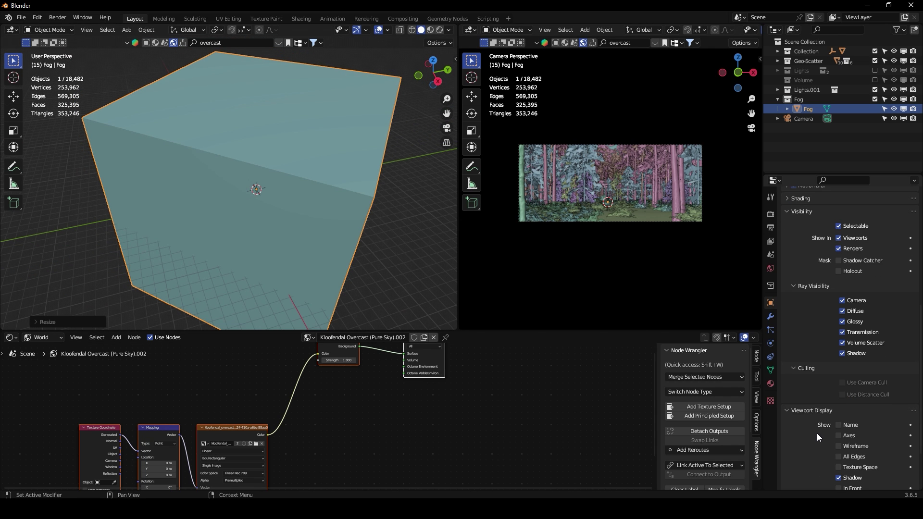
scroll(817, 434, down, 3)
Display the Fog box as Wire and flatten it vertically from the right view
click(844, 455)
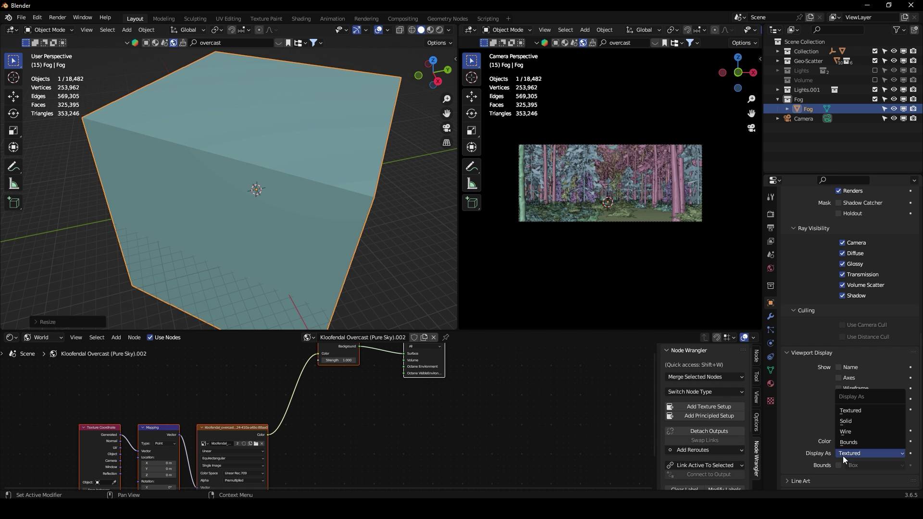
click(848, 431)
click(438, 83)
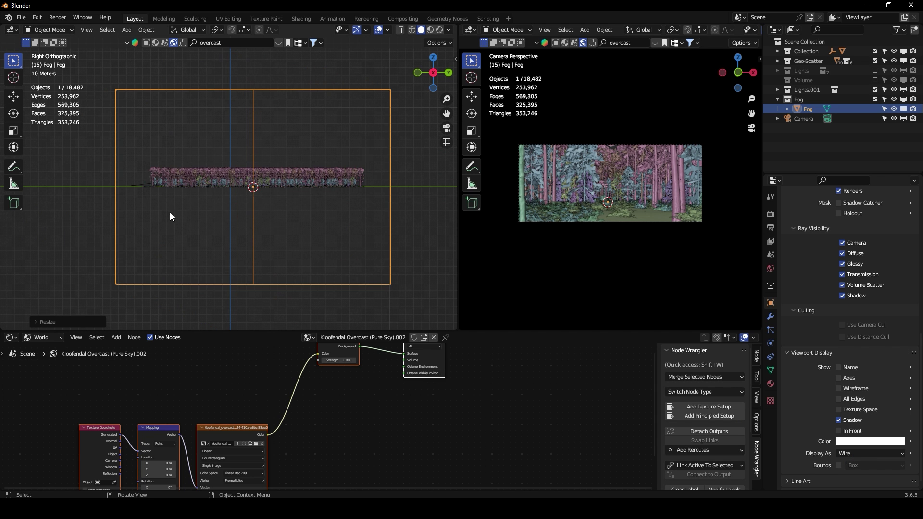
click(12, 136)
drag(250, 163, 253, 136)
click(13, 96)
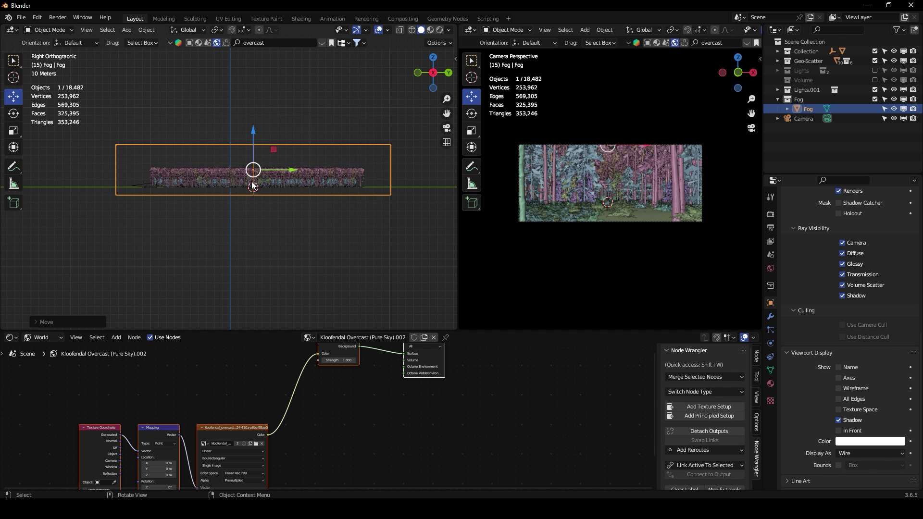
Apply the Fog box's scale and orbit back into perspective
key(ctrl+a)
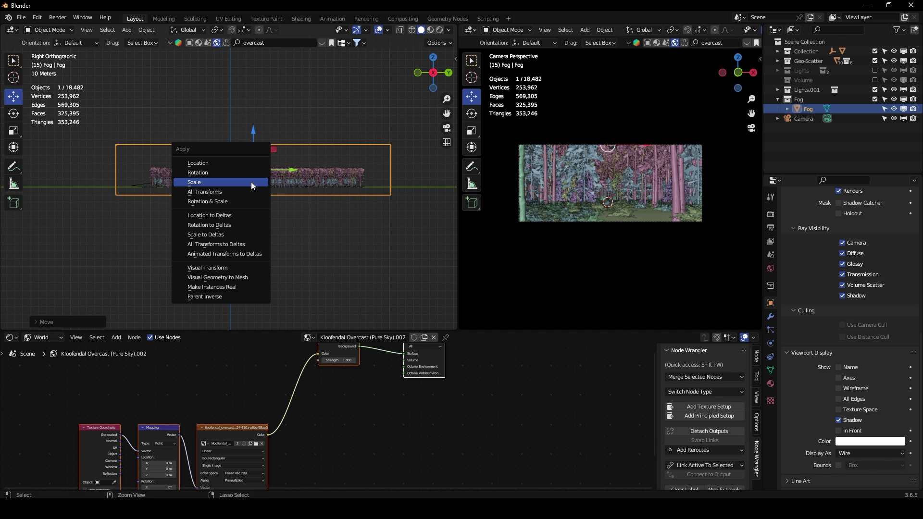
click(198, 182)
middle_drag(198, 183, 327, 374)
click(43, 338)
Show the object's material nodes and preview the camera view rendered, with overlays hidden
click(39, 345)
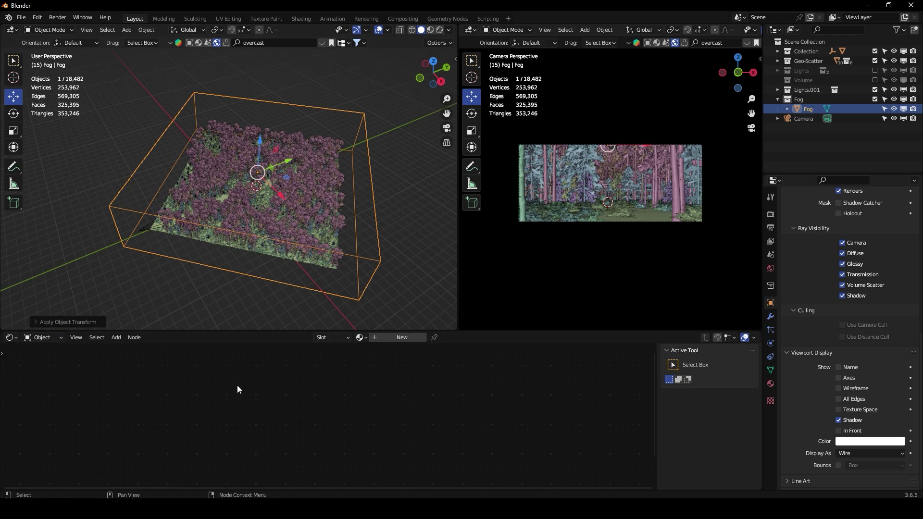
mouse_move(350, 226)
middle_down()
mouse_move(347, 212)
mouse_move(350, 220)
middle_up()
key(KP_0)
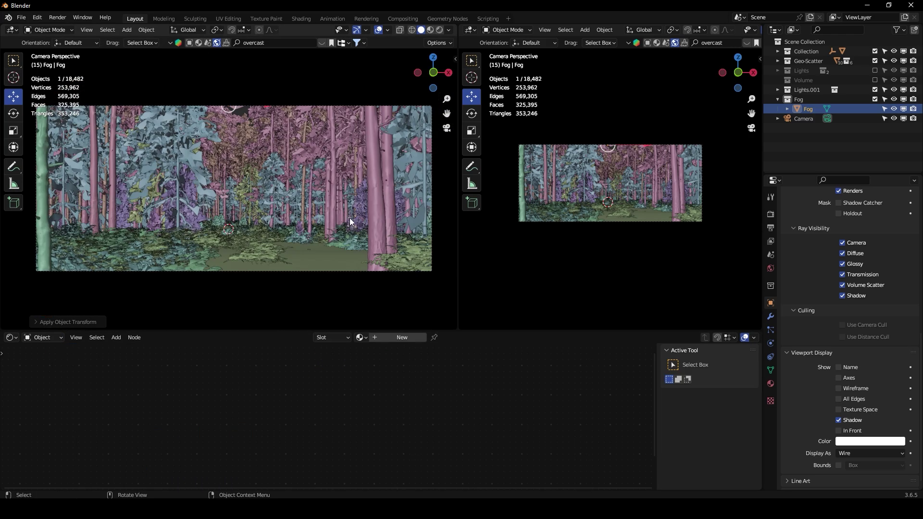
click(439, 29)
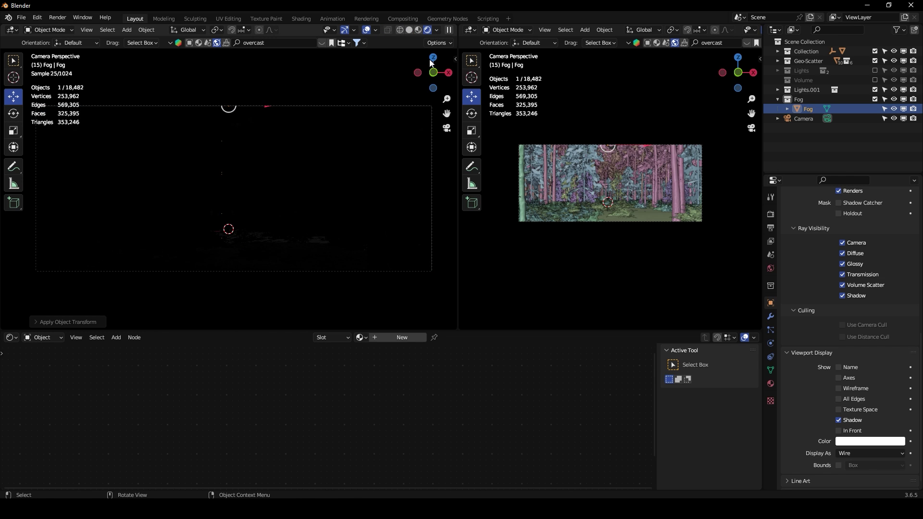
click(367, 30)
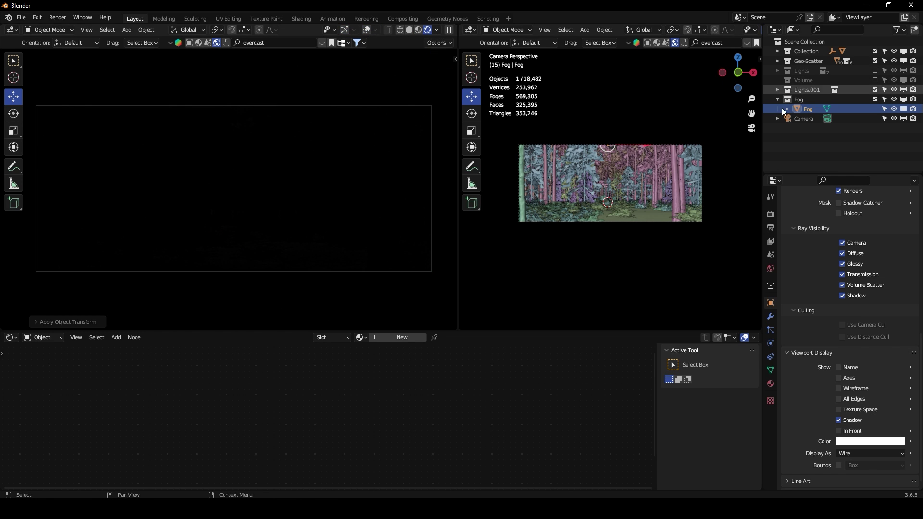
middle_drag(651, 209, 635, 226)
scroll(634, 226, down, 7)
Create and rename a new material for the Fog box, deleting its default Principled BSDF
click(396, 338)
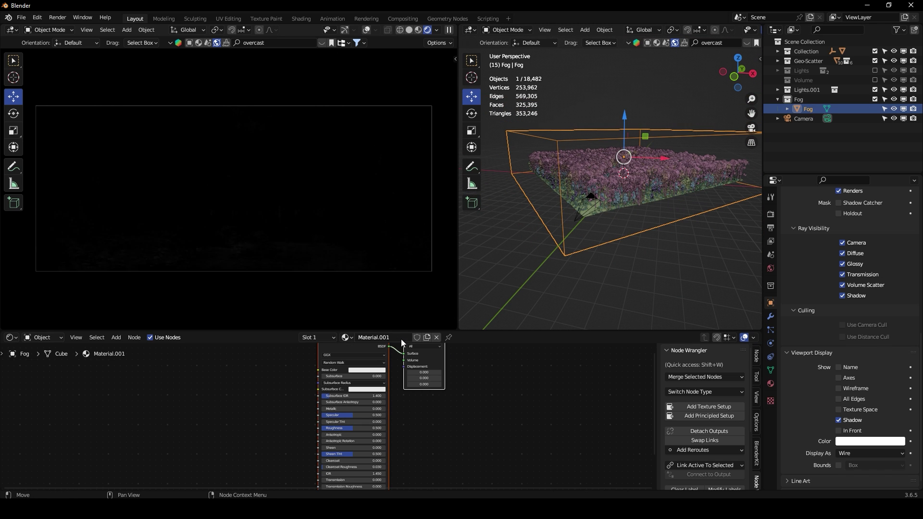
click(394, 337)
text(Fog)
scroll(419, 416, down, 4)
key(x)
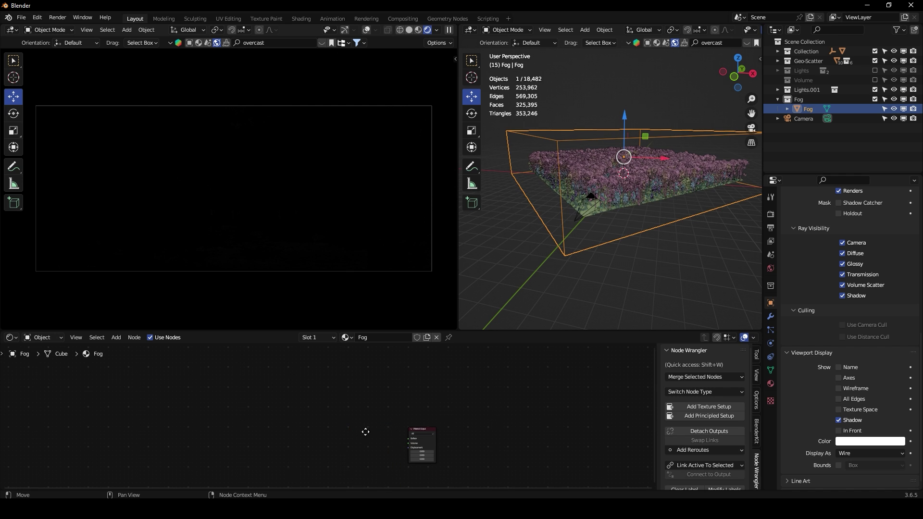
Add a Volume Scatter node and connect it to the material output's Volume input
key(shift+a)
click(339, 386)
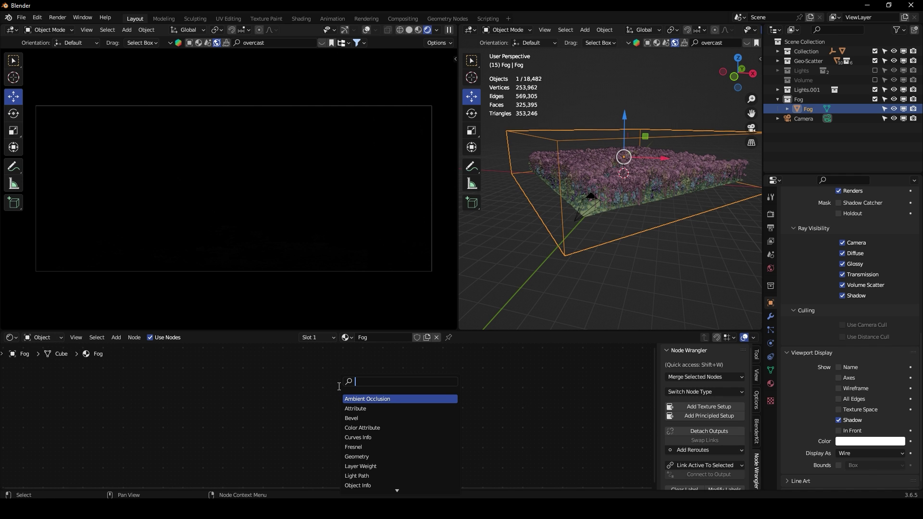
text(volume)
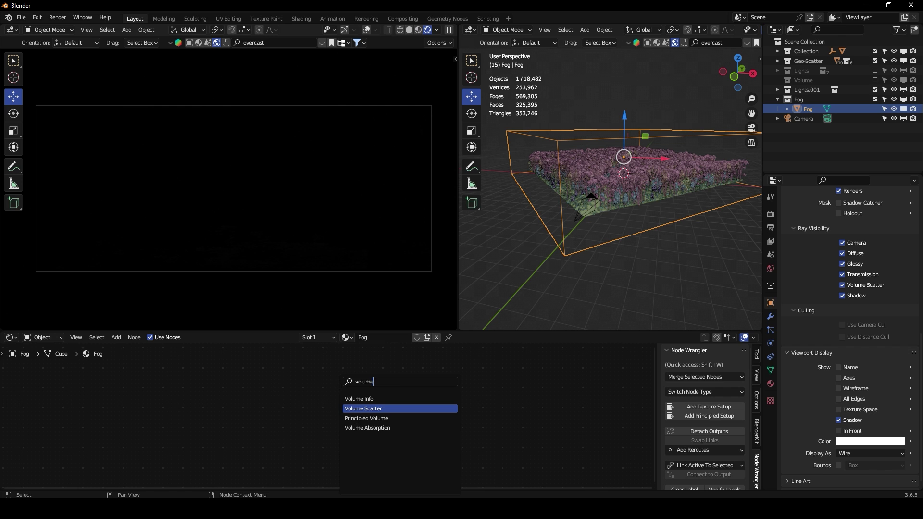
key(Return)
click(365, 409)
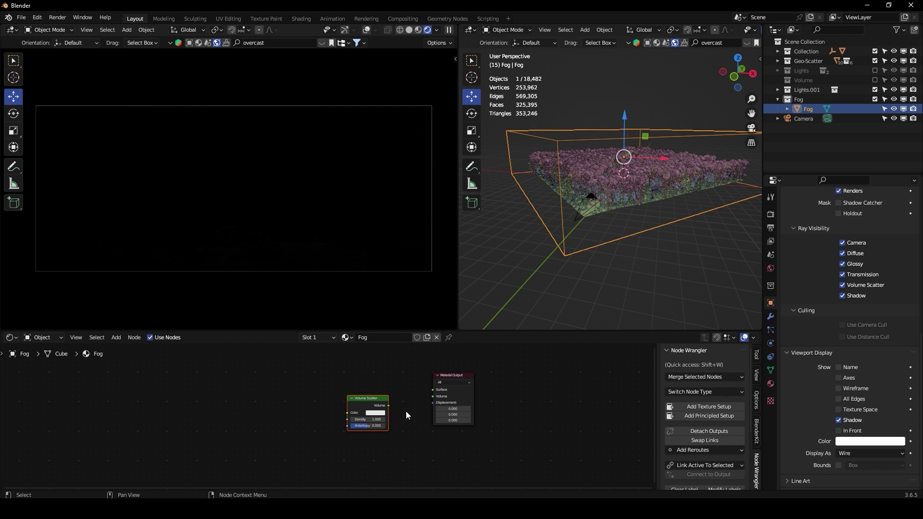
drag(388, 406, 408, 426)
Set the Volume Scatter density to 0.010 and view the fog colour as HSV
scroll(408, 426, up, 2)
click(397, 421)
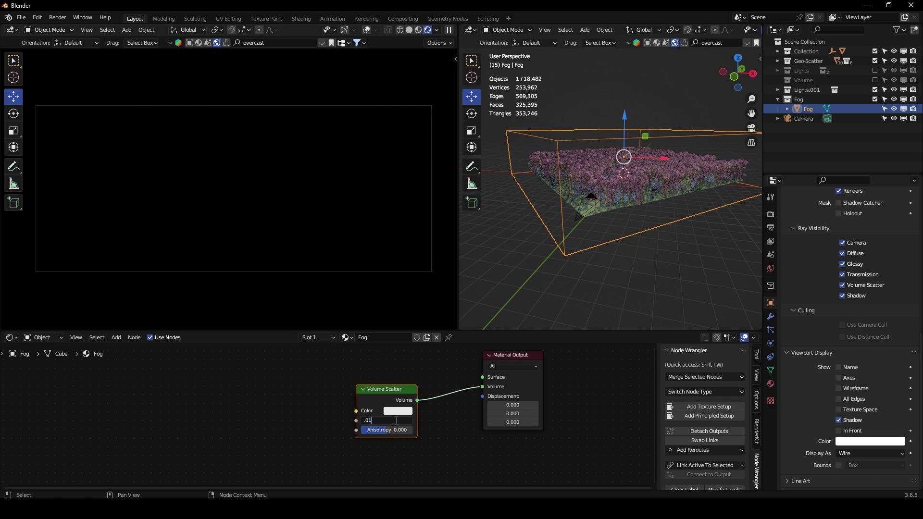
key(Return)
click(397, 412)
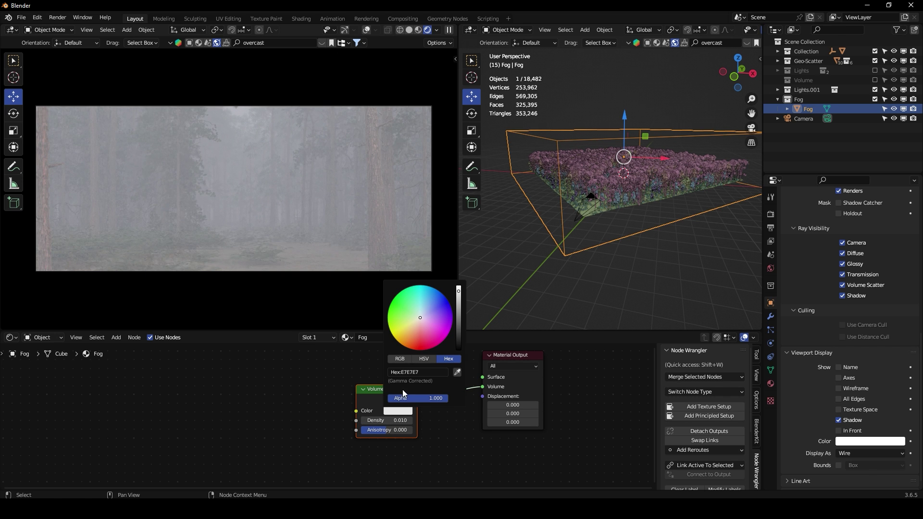
click(423, 359)
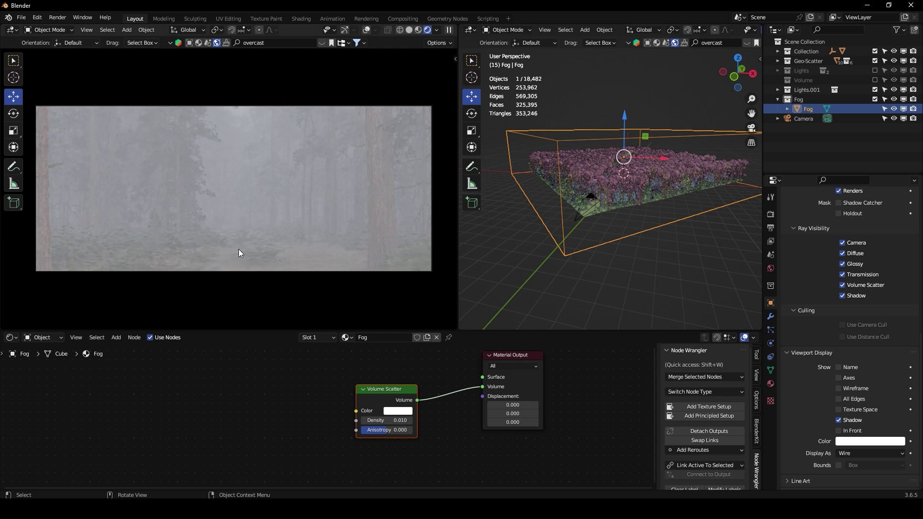
scroll(290, 218, up, 1)
scroll(295, 230, up, 1)
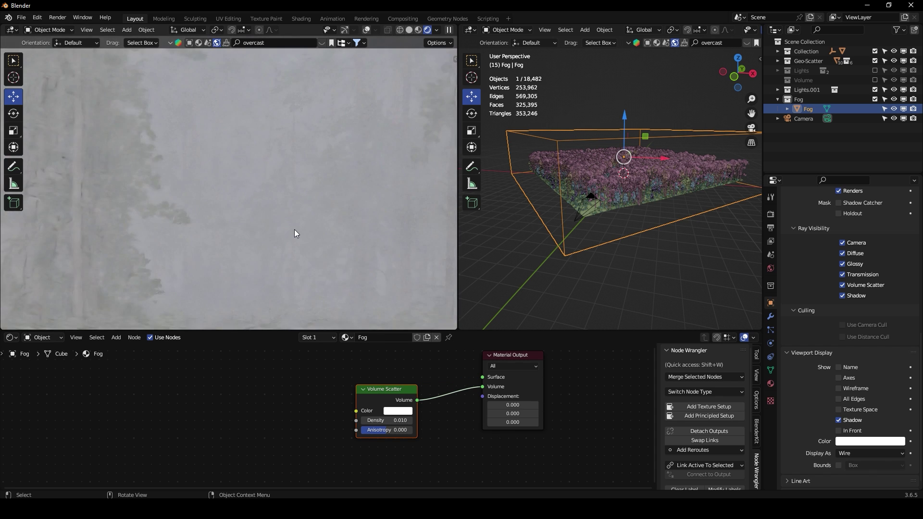
scroll(294, 230, down, 3)
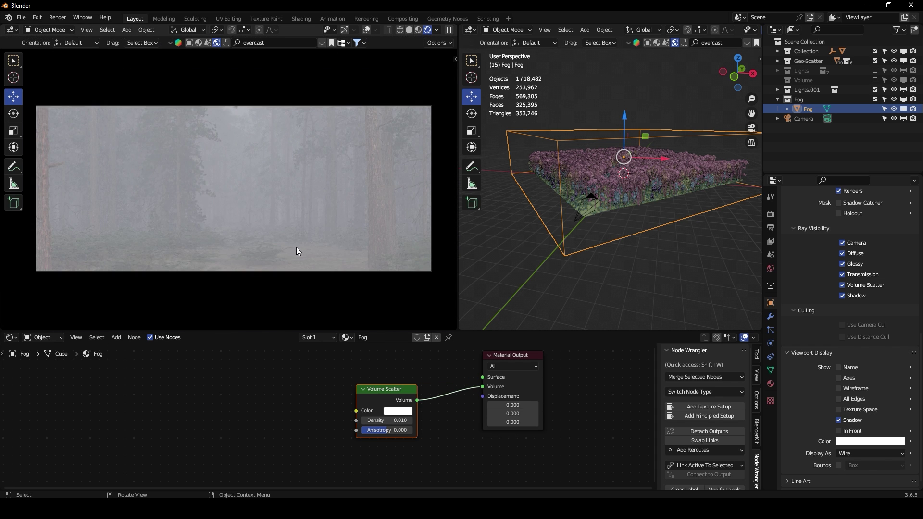
middle_drag(313, 206, 247, 230)
scroll(248, 231, down, 4)
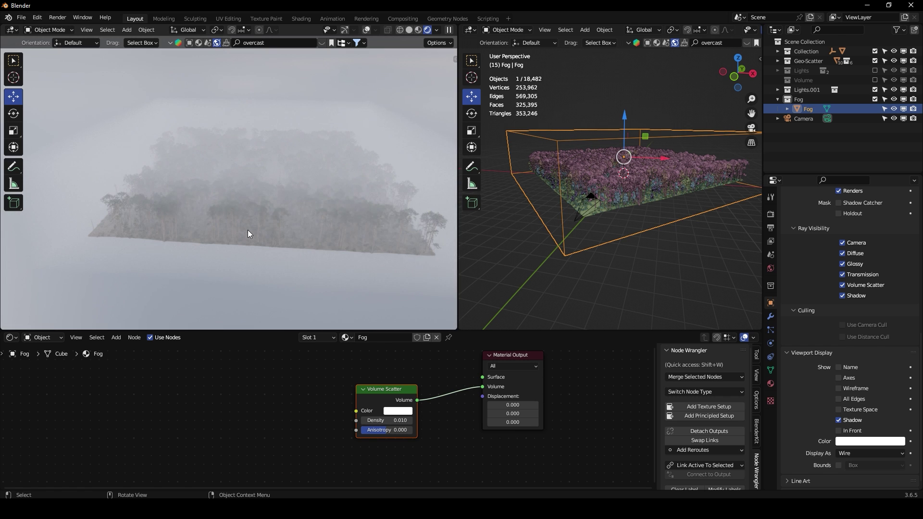
middle_drag(207, 209, 238, 210)
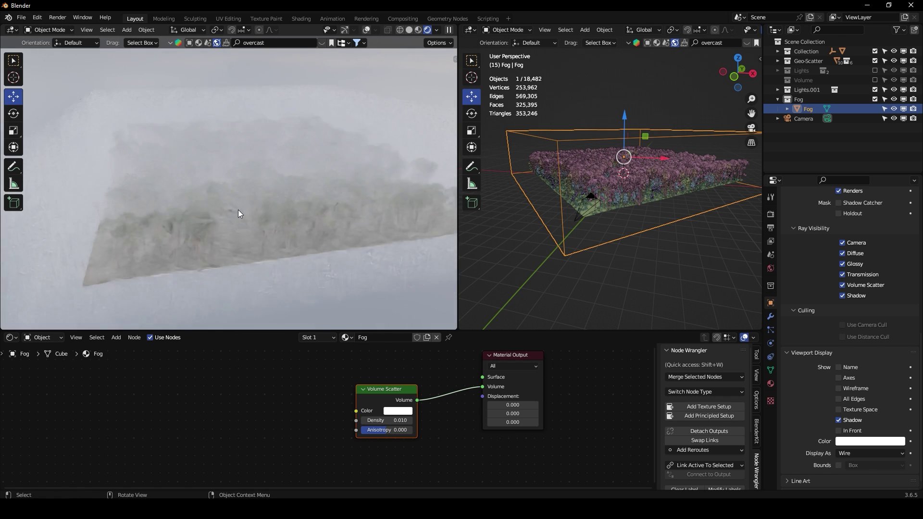
scroll(238, 210, up, 2)
In the world shader, unlink Background from World Output, then select the Overcast Lighting collection
click(40, 336)
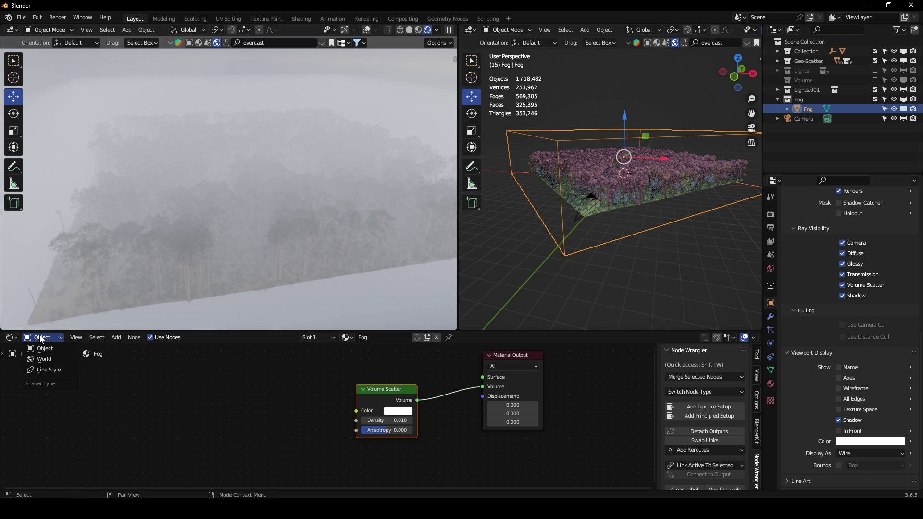
click(45, 360)
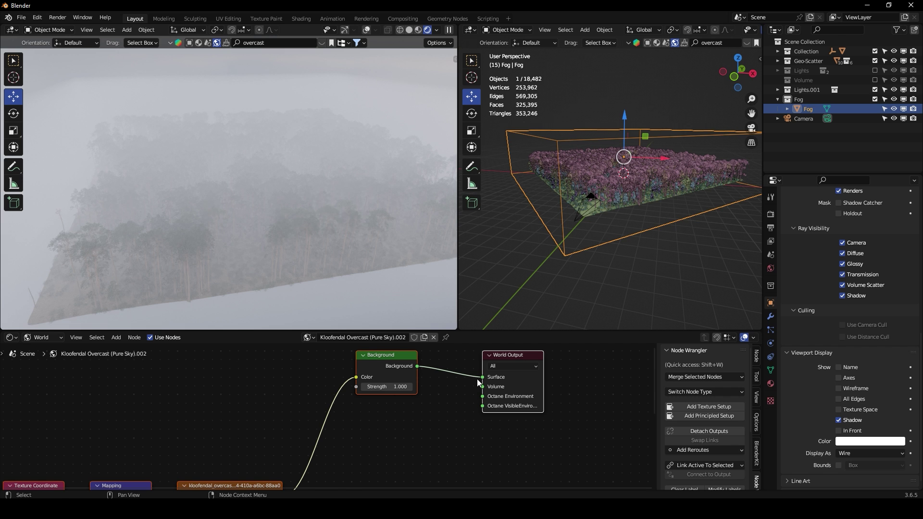
drag(480, 379, 429, 411)
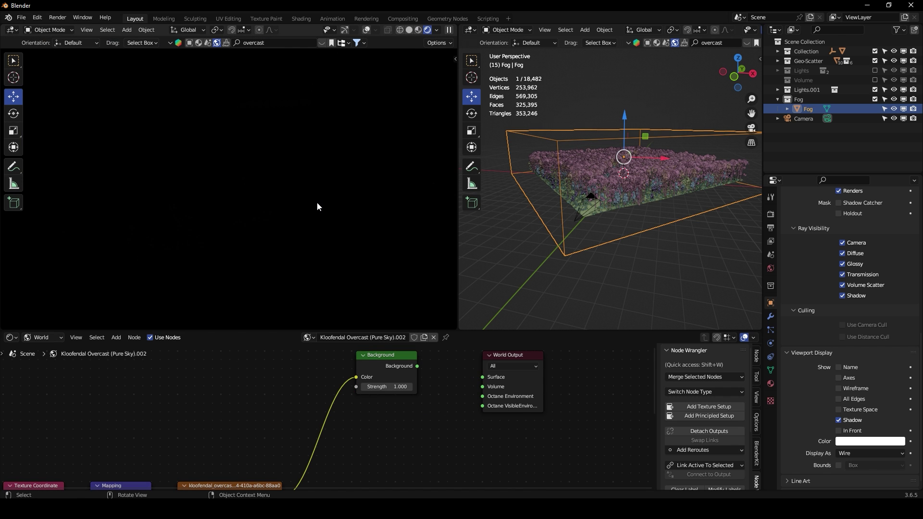
middle_drag(570, 201, 551, 210)
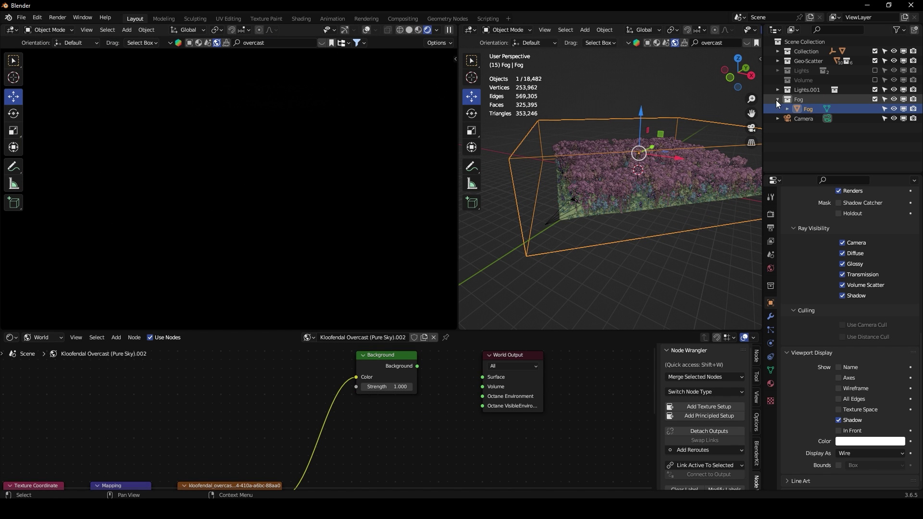
click(778, 99)
click(778, 90)
click(821, 100)
Add an Overcast Sun light from the Natural lights menu
middle_drag(731, 154, 682, 185)
key(shift+a)
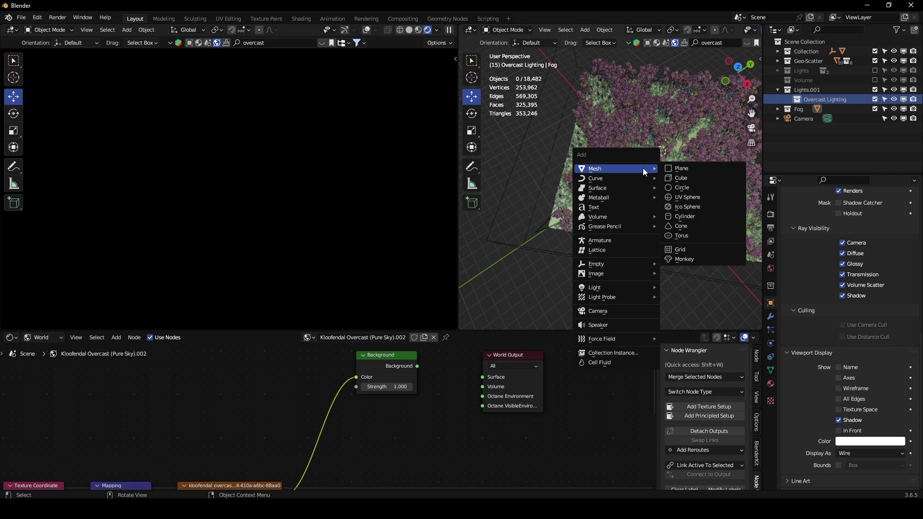
mouse_move(596, 289)
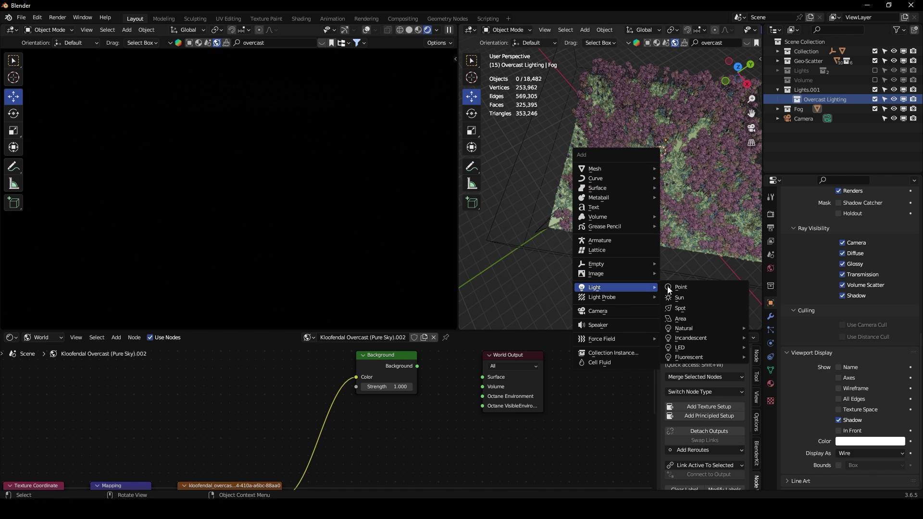
mouse_move(685, 329)
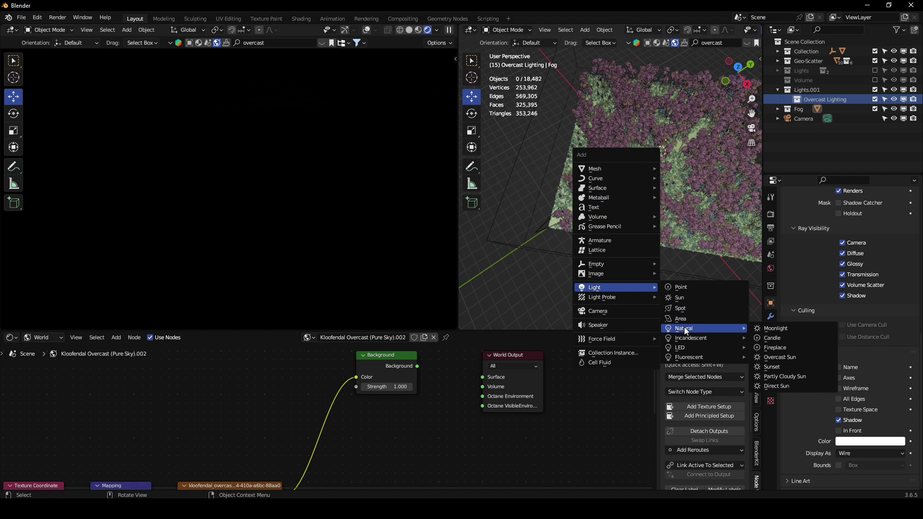
click(798, 360)
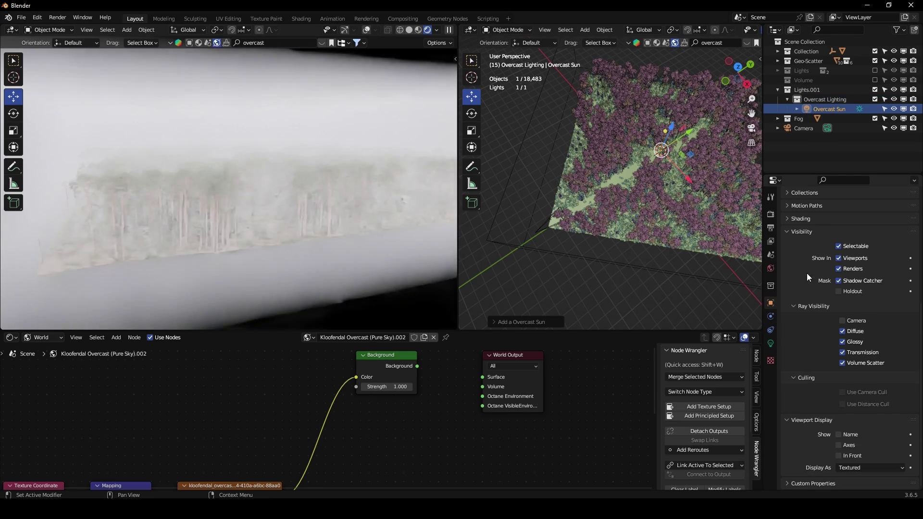
Raise the Overcast Sun upward along the Z axis
middle_drag(679, 209, 656, 218)
shift+middle_drag(749, 128, 612, 167)
scroll(668, 167, up, 4)
drag(608, 152, 608, 86)
key(g)
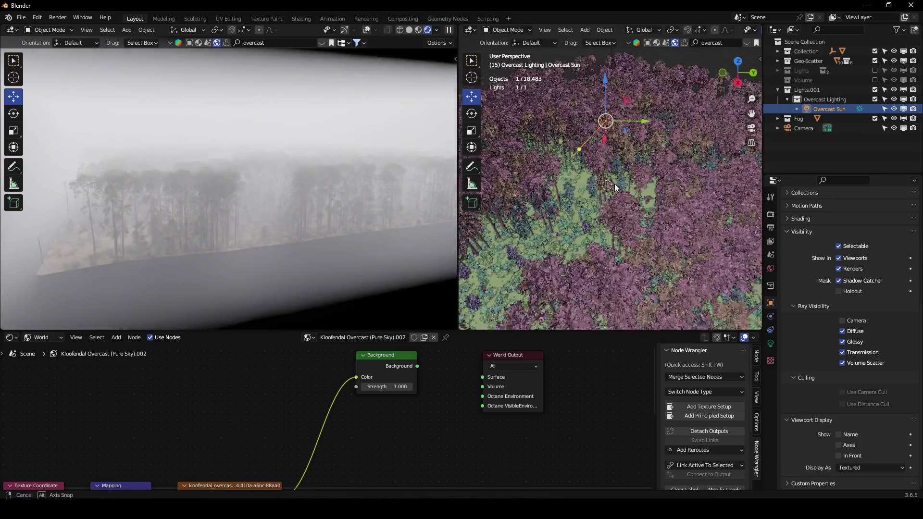
scroll(870, 323, down, 4)
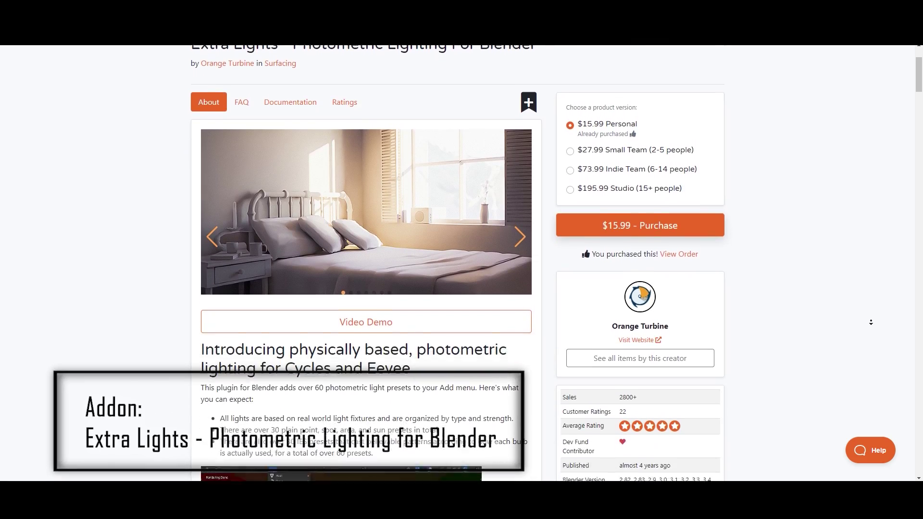
scroll(869, 323, down, 4)
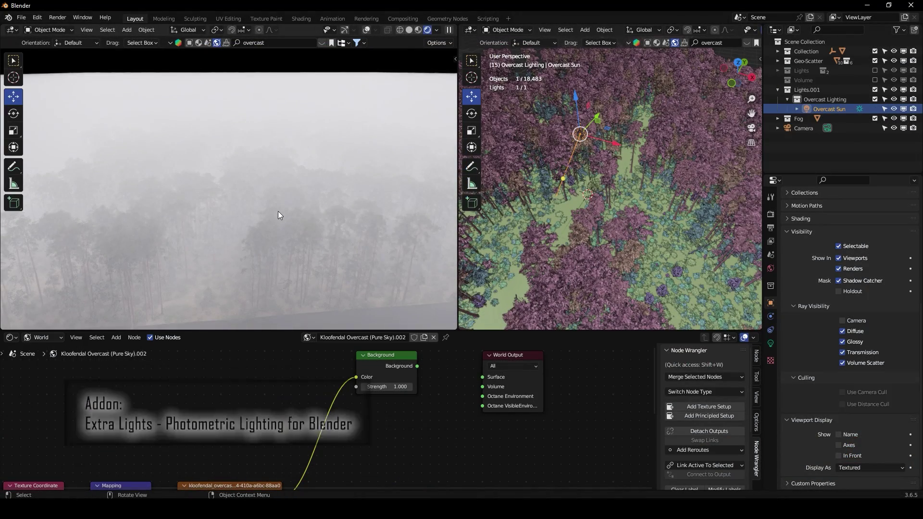
Check the sun's colour as a hex value in its light settings
click(771, 343)
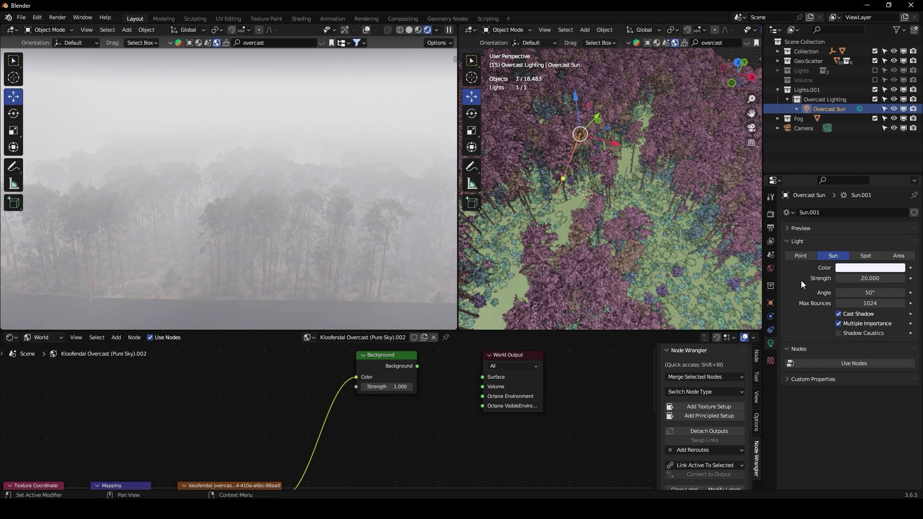
click(851, 272)
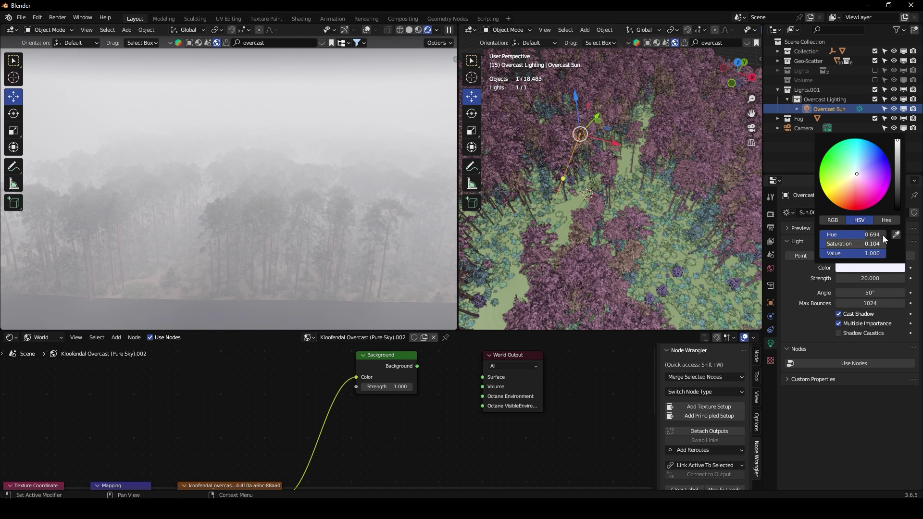
click(885, 220)
click(838, 235)
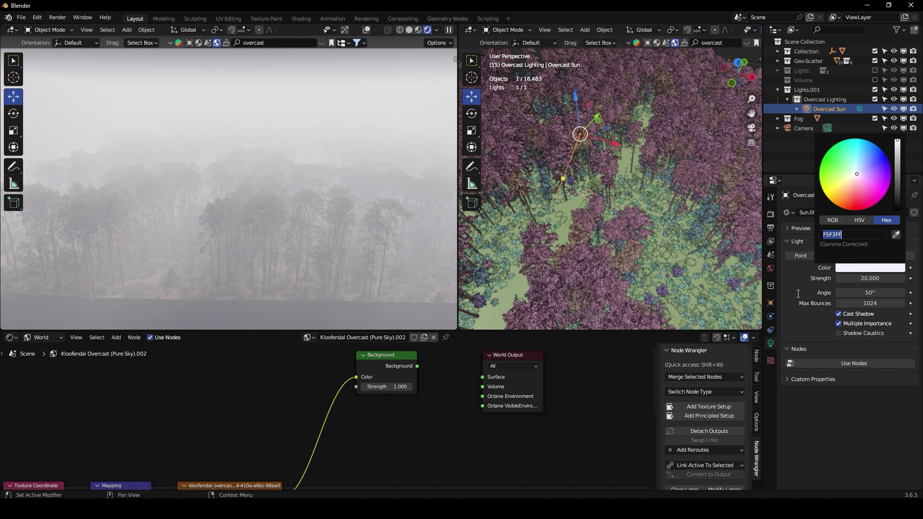
key(Return)
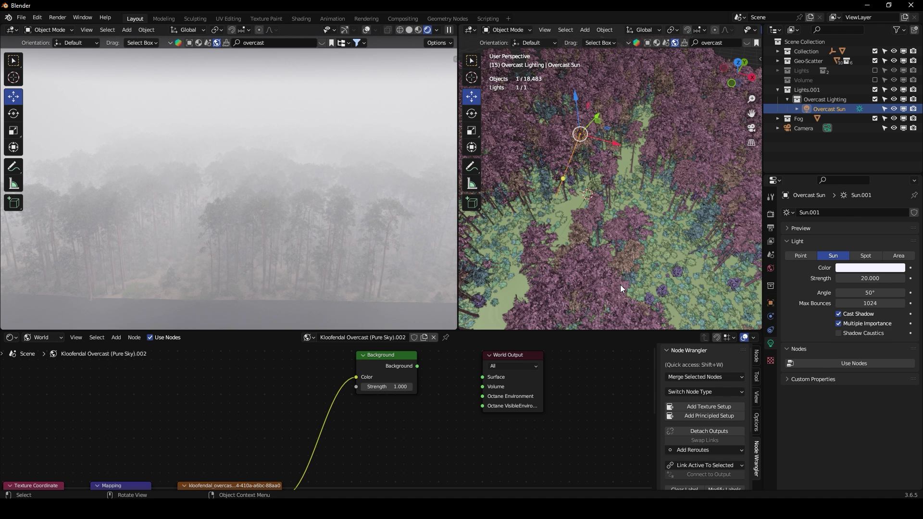
Slide the sun along the Y axis above the forest and frame the camera view
scroll(562, 198, down, 10)
middle_drag(608, 210, 551, 240)
key(g)
key(y)
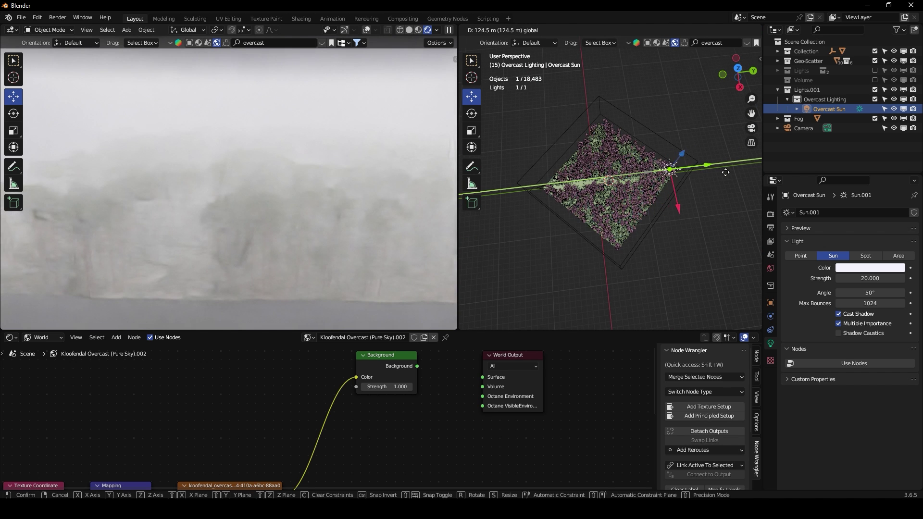
click(663, 189)
key(Home)
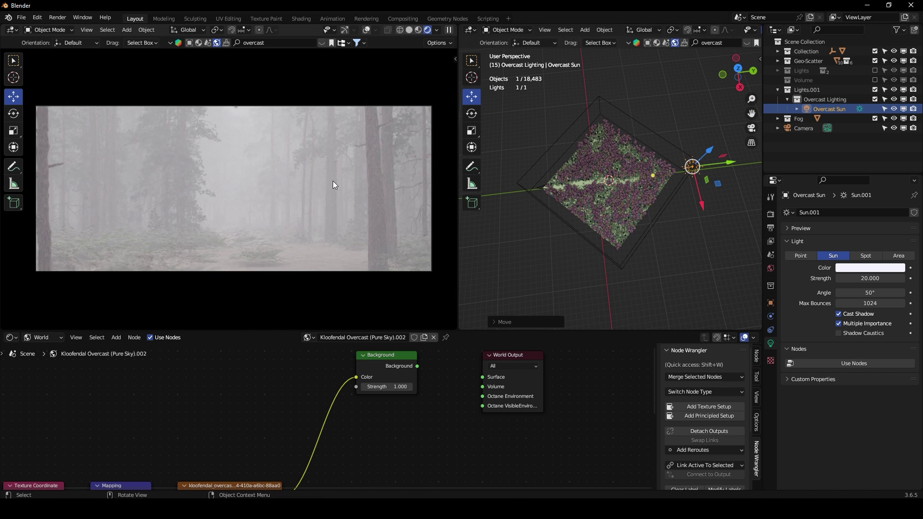
middle_drag(658, 183, 652, 164)
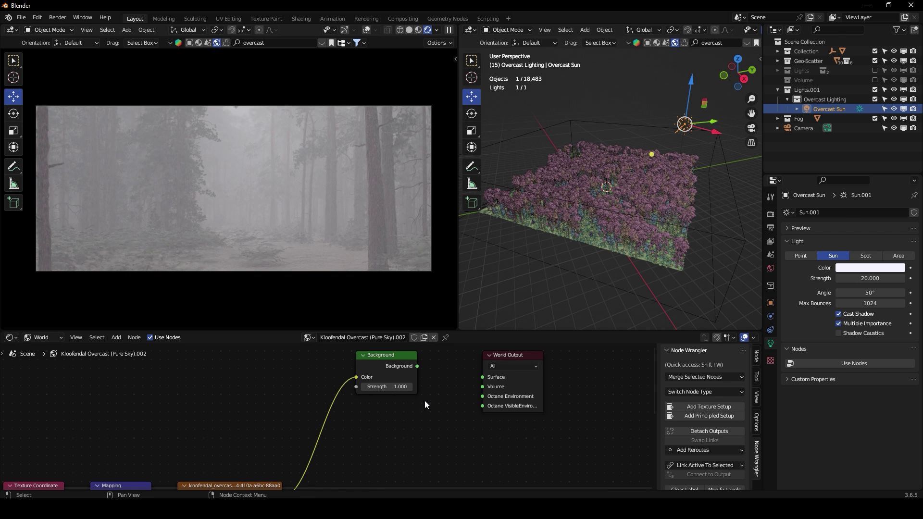
scroll(425, 400, down, 2)
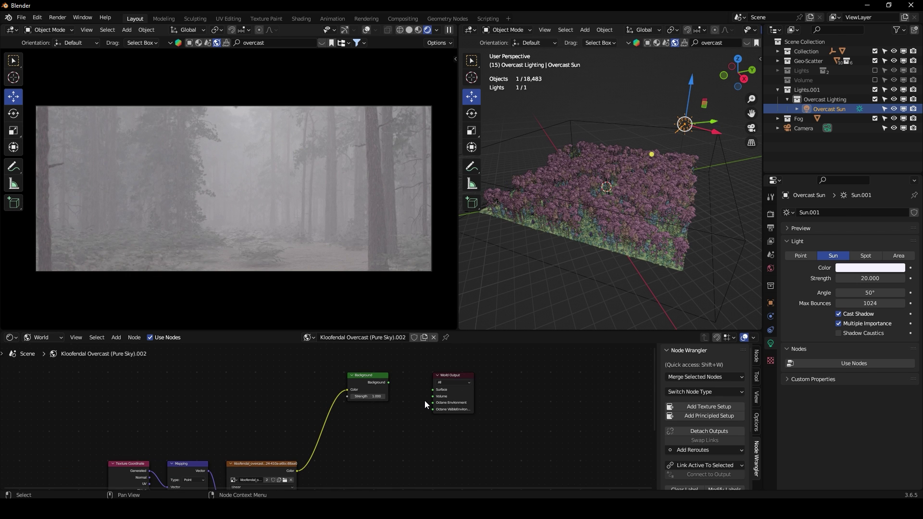
Select the Fog object, return to its material nodes, and move the Volume Scatter node left
click(777, 118)
click(805, 129)
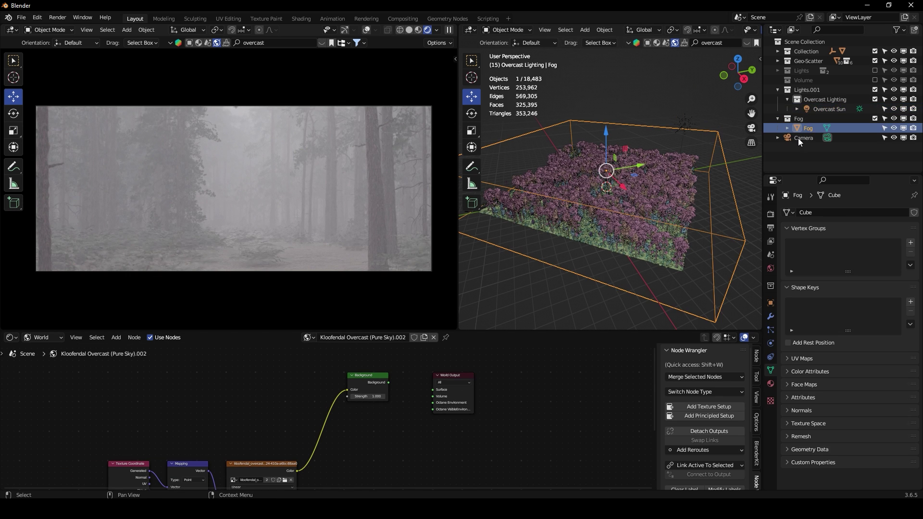
click(41, 338)
click(53, 353)
scroll(350, 432, up, 5)
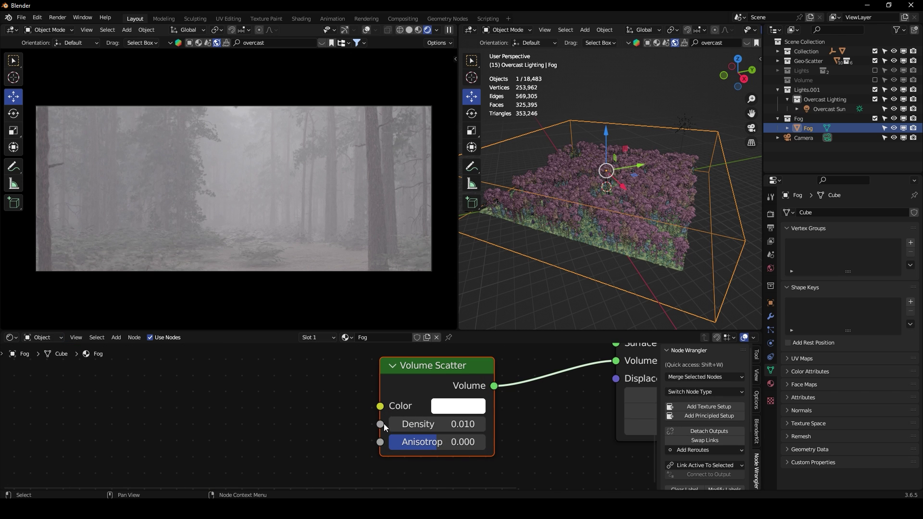
key(g)
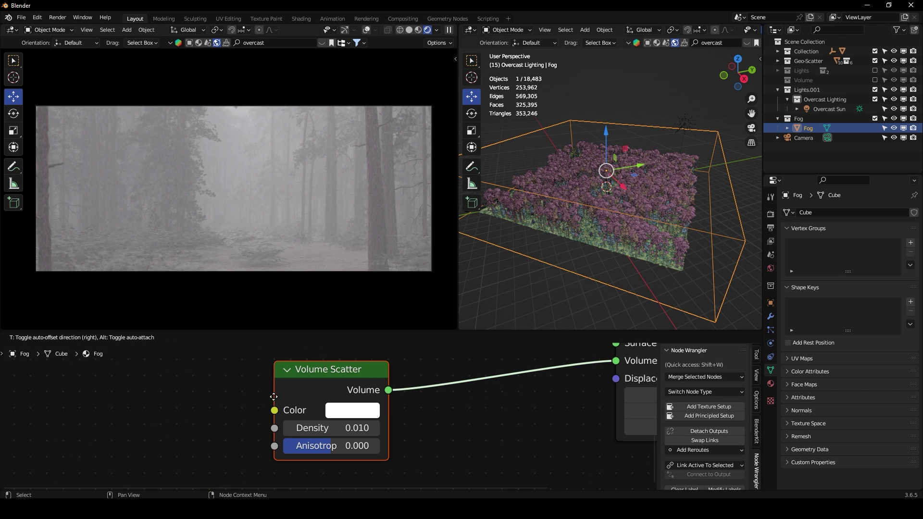
click(274, 396)
click(272, 396)
Widen the Volume Scatter node, set Anisotropy to 0.990, and select the Overcast Sun
drag(386, 411, 485, 412)
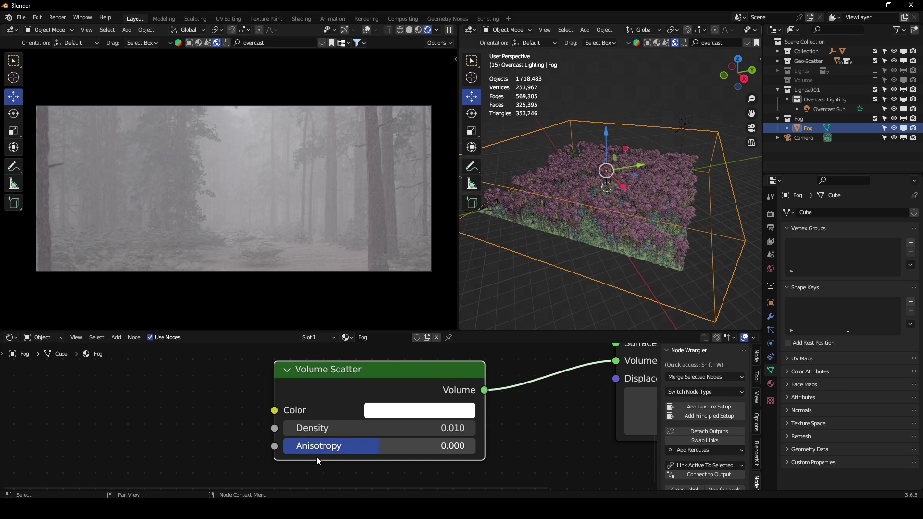
click(444, 445)
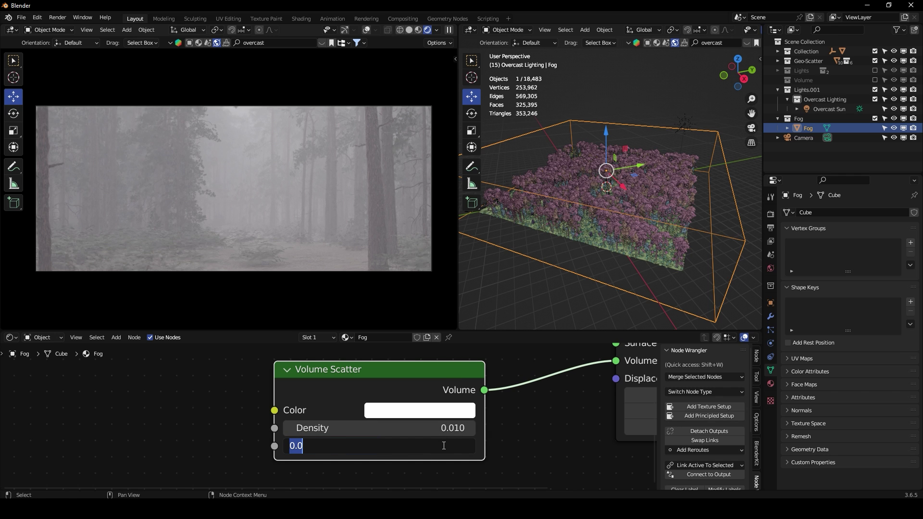
text(.99)
key(Return)
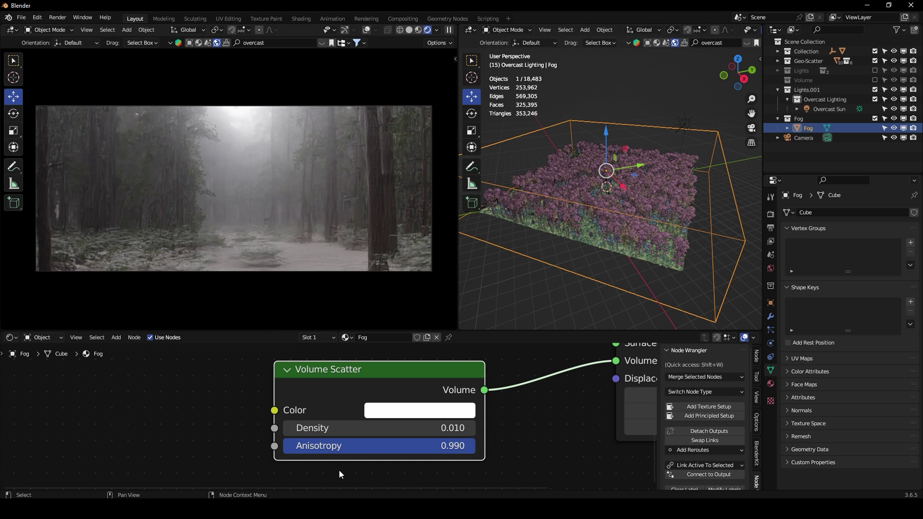
click(451, 446)
key(Return)
click(684, 124)
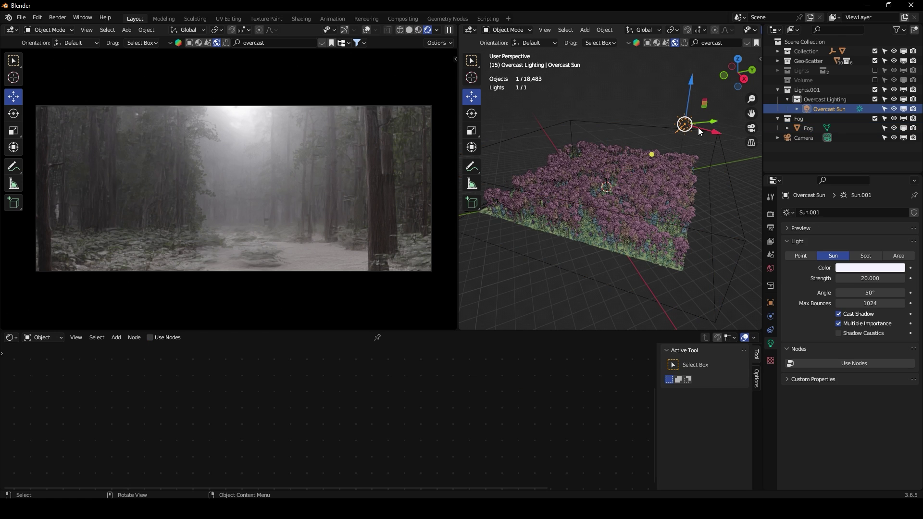
Set the Overcast Sun's strength to 2
click(875, 277)
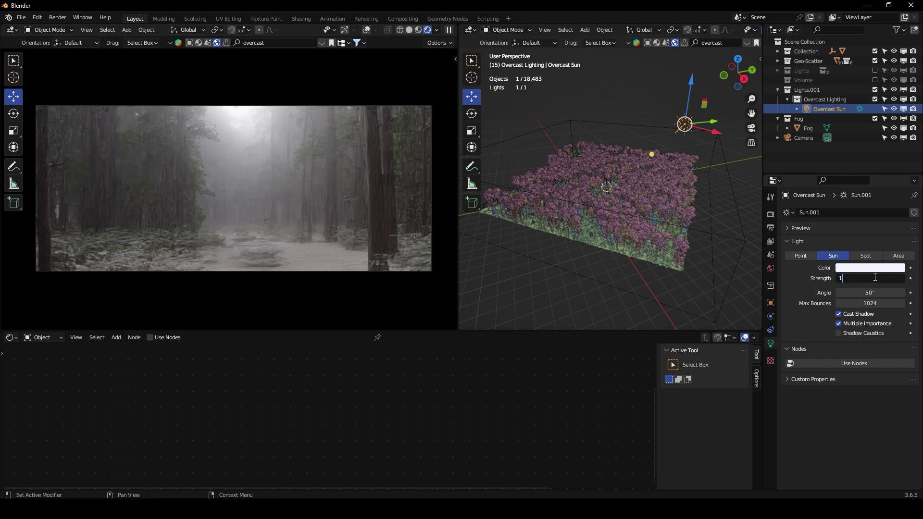
text(1)
key(Return)
click(874, 278)
text(2)
key(Return)
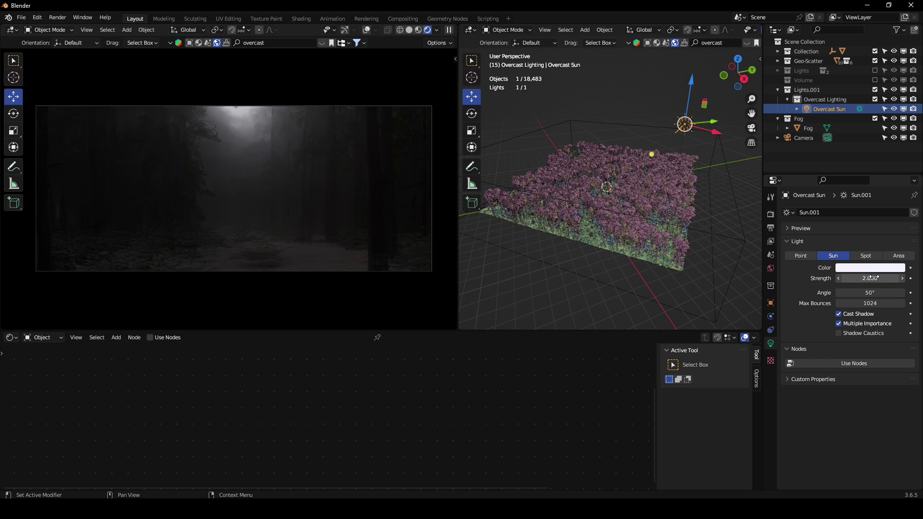
From the right view, tilt the sun about 19 degrees
click(744, 79)
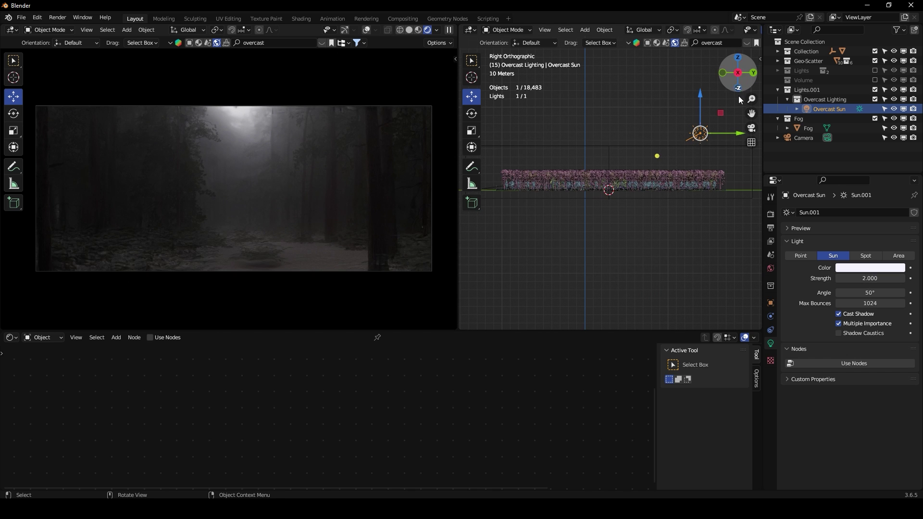
click(472, 113)
mouse_move(683, 166)
mouse_down()
mouse_move(692, 170)
mouse_move(656, 156)
mouse_move(679, 160)
mouse_up()
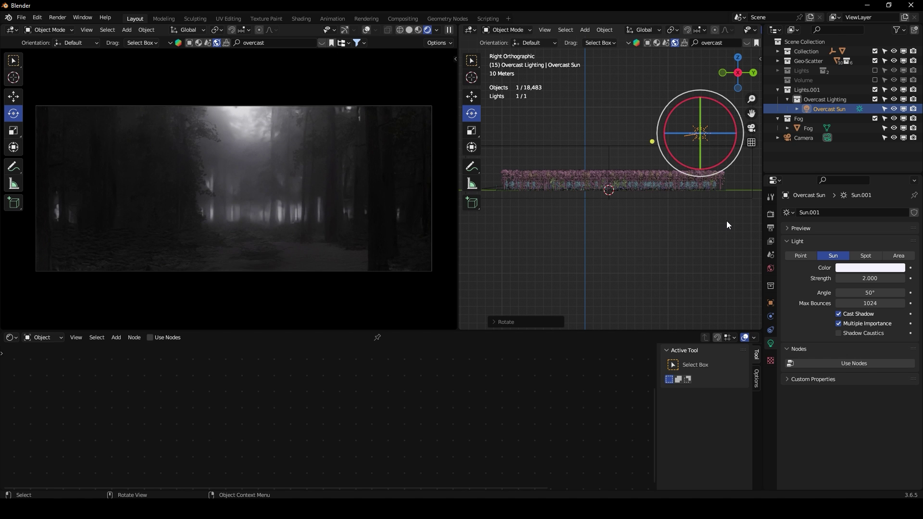
Reconnect the world Background to Surface and set its strength to 0.050
click(40, 339)
click(48, 358)
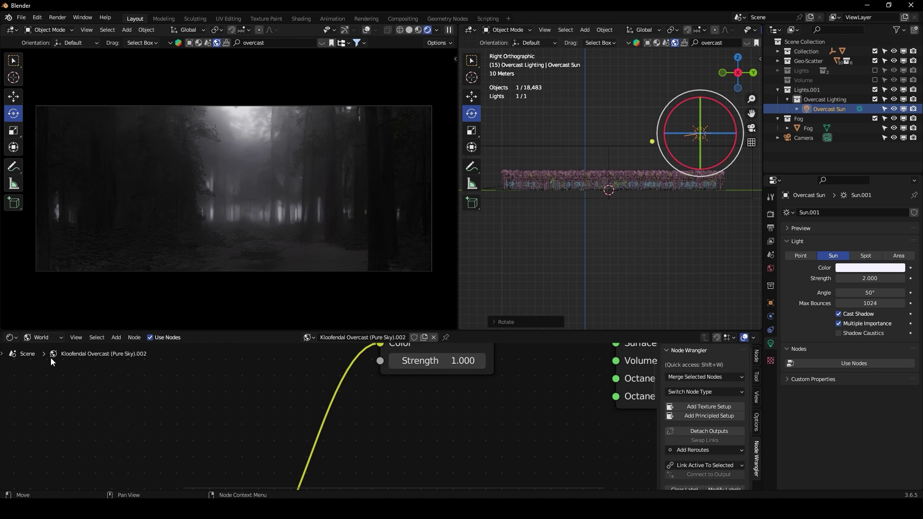
scroll(404, 393, down, 2)
drag(405, 373, 458, 385)
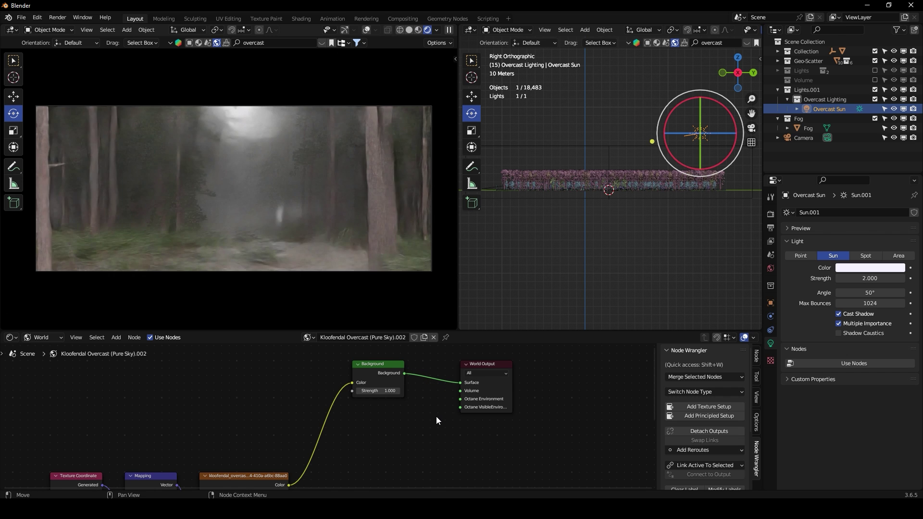
scroll(436, 416, up, 1)
scroll(436, 417, up, 2)
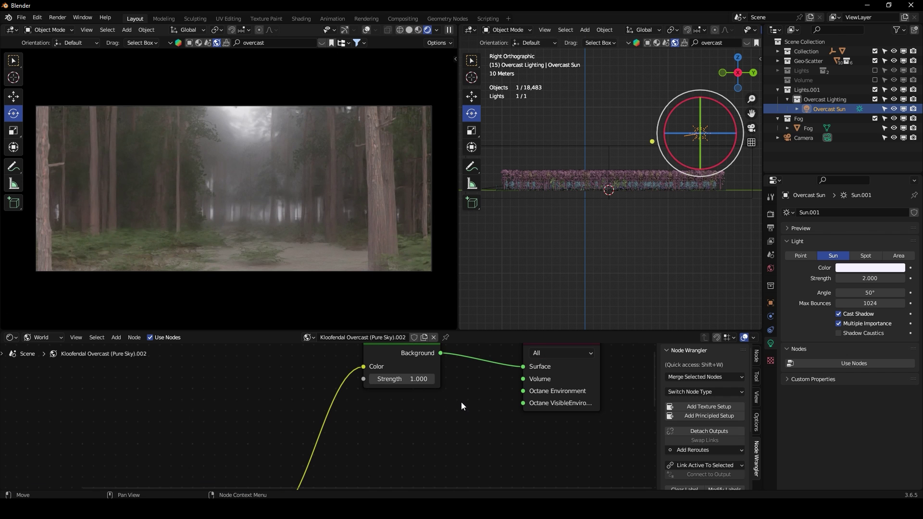
click(402, 385)
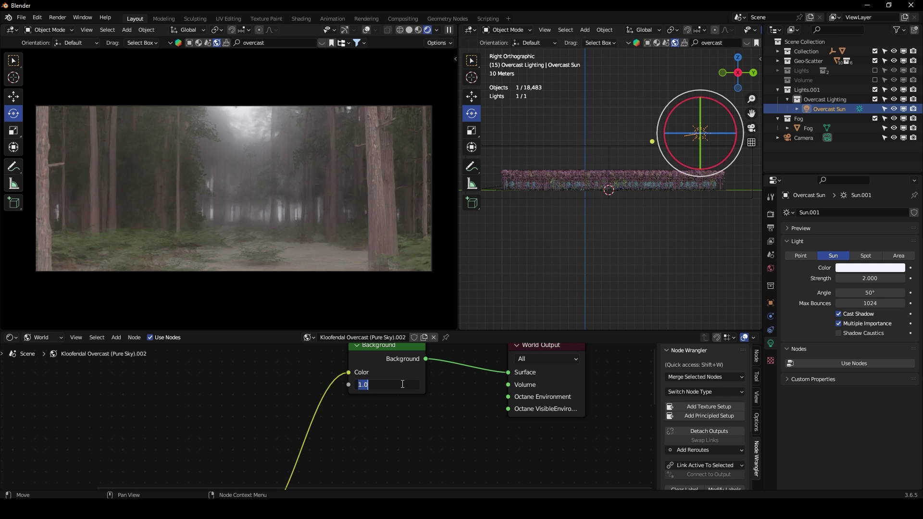
text(.1)
key(Return)
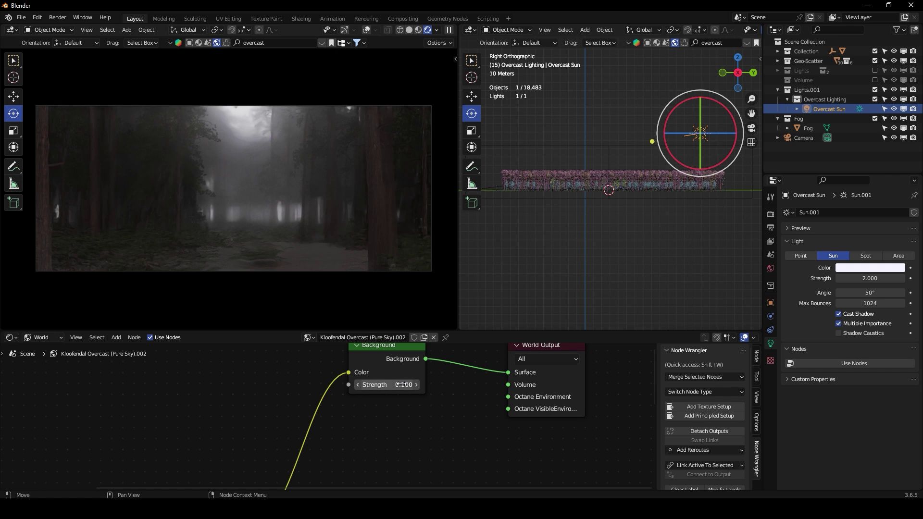
click(402, 384)
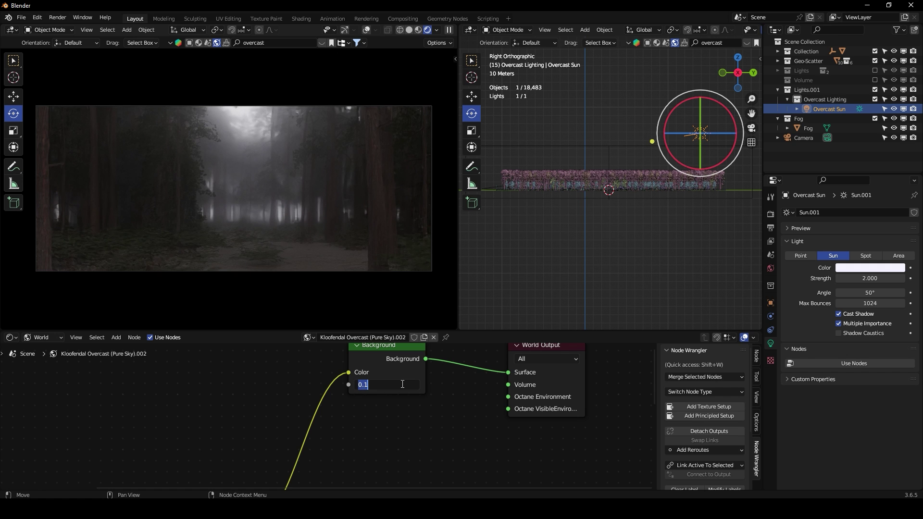
key(Return)
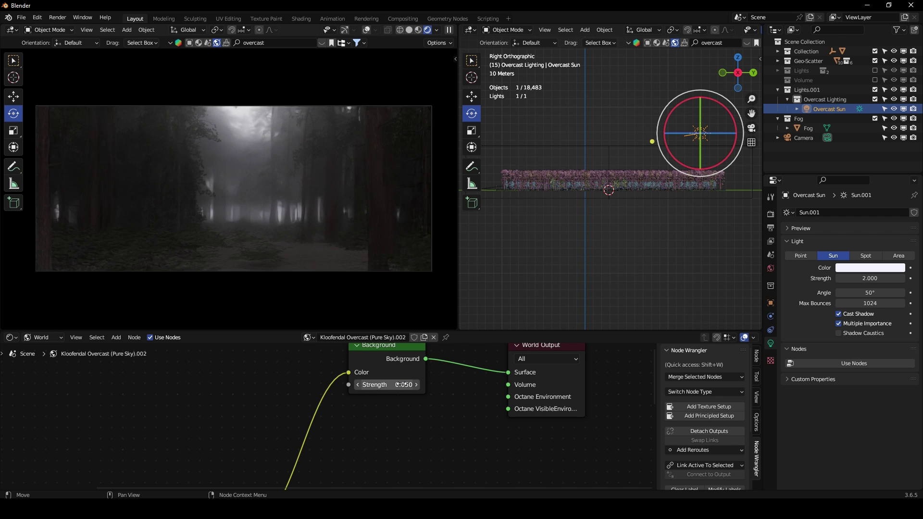
Deselect the sun and switch the left viewport to solid shading
click(824, 157)
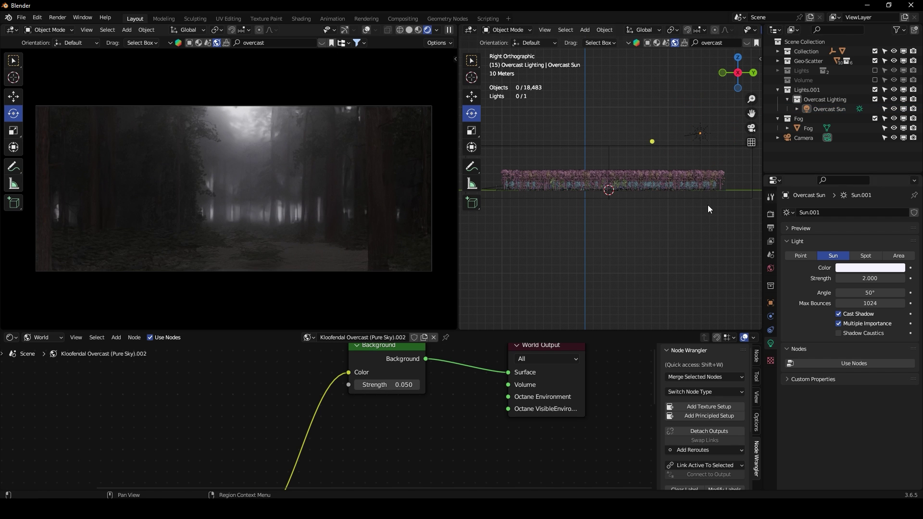
click(410, 32)
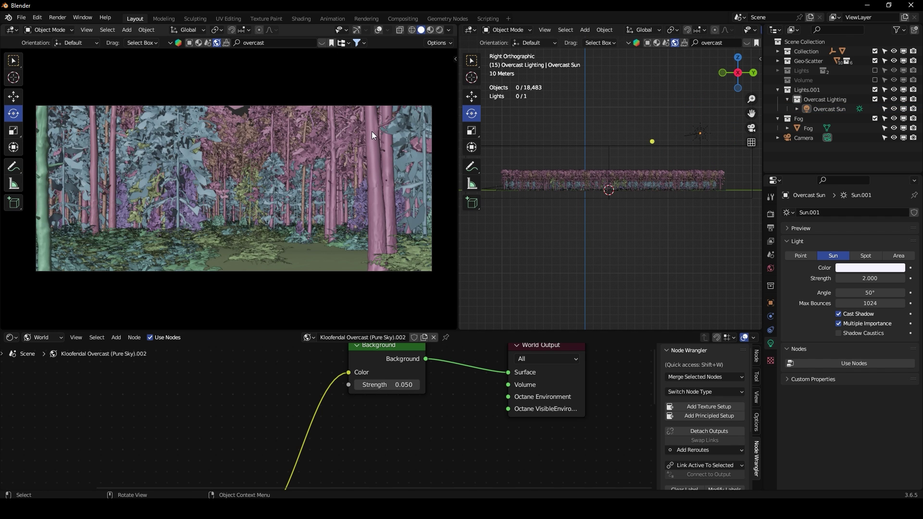
click(59, 18)
Render the current frame as an image and zoom into the result
click(53, 19)
click(72, 49)
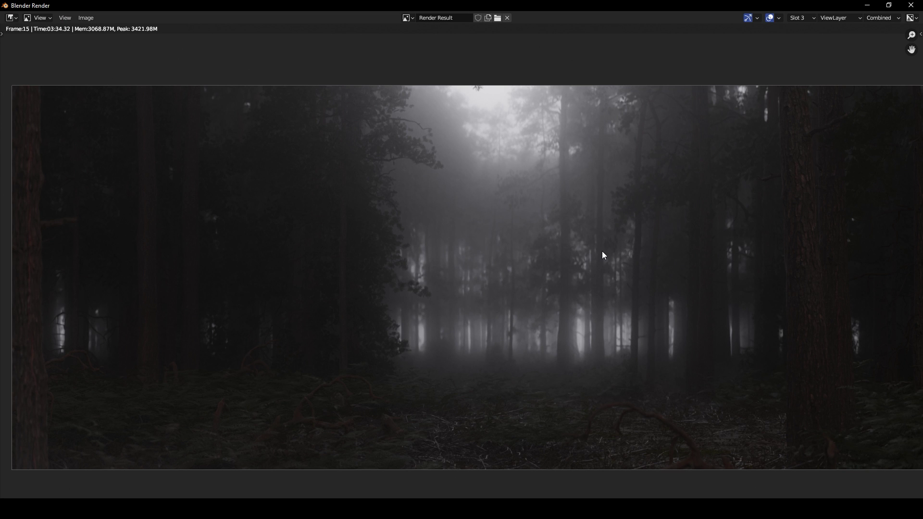
scroll(593, 326, up, 4)
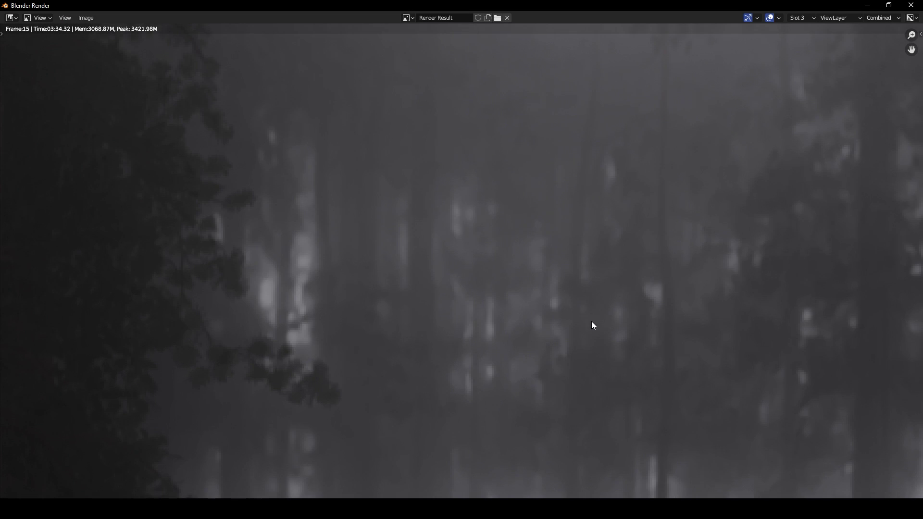
scroll(592, 321, down, 2)
scroll(538, 359, up, 1)
middle_drag(573, 262, 600, 142)
middle_drag(564, 277, 545, 253)
scroll(620, 301, up, 2)
scroll(598, 239, down, 1)
Pan to the render's top edge, then close it and show the Render Properties
middle_drag(524, 98, 544, 250)
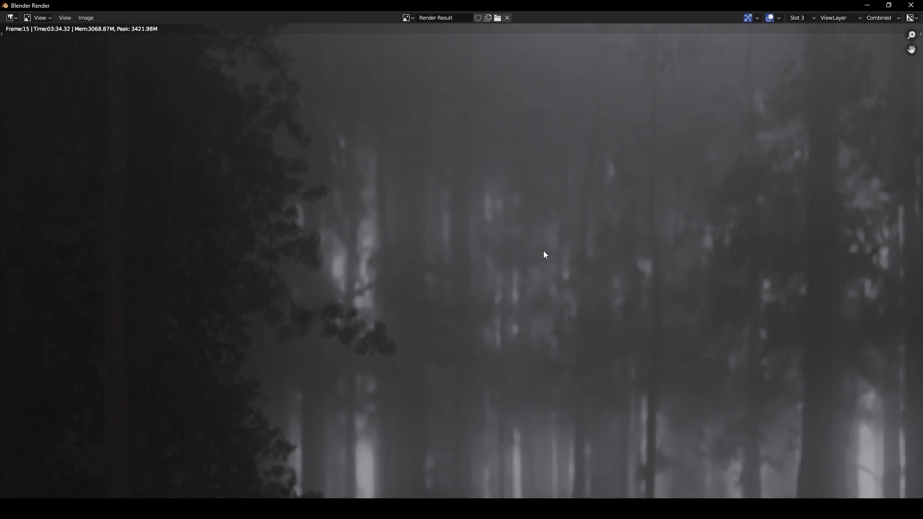
scroll(544, 250, down, 3)
middle_drag(532, 217, 544, 310)
scroll(545, 309, up, 3)
middle_drag(567, 262, 482, 252)
scroll(503, 328, down, 3)
key(Escape)
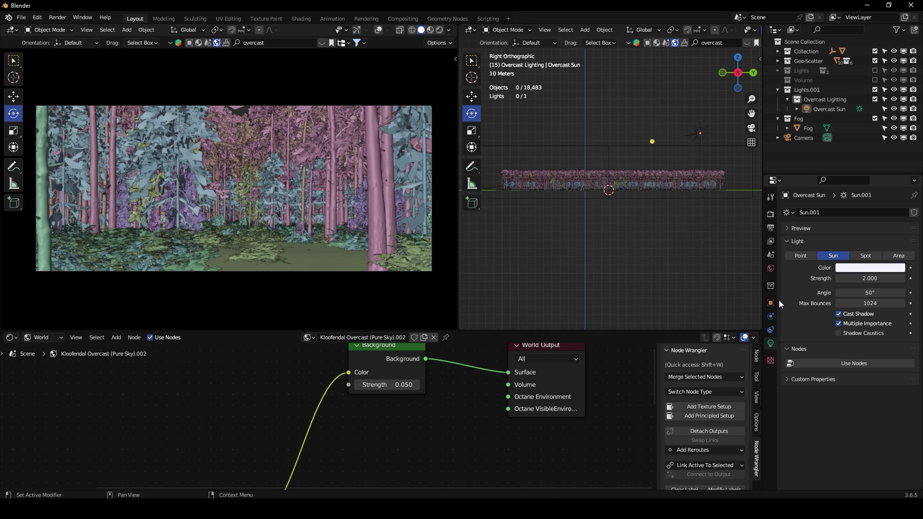
click(771, 215)
Scroll to the Light Paths bounces, re-check the render, then switch to the Compositing workspace
scroll(797, 359, down, 6)
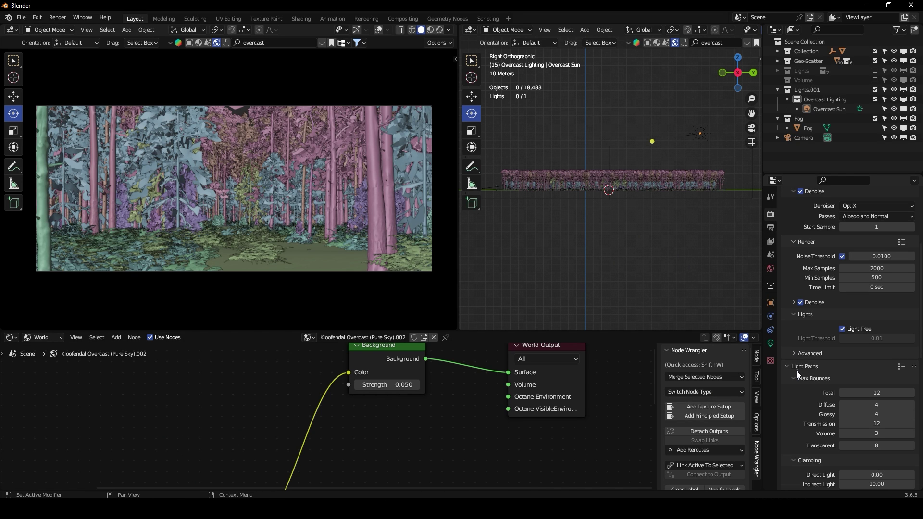
scroll(801, 364, down, 3)
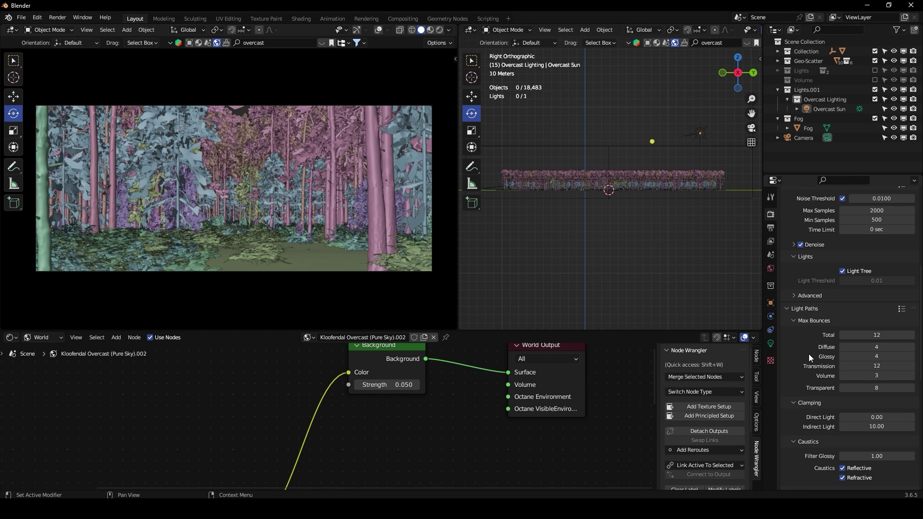
click(524, 508)
scroll(498, 332, down, 3)
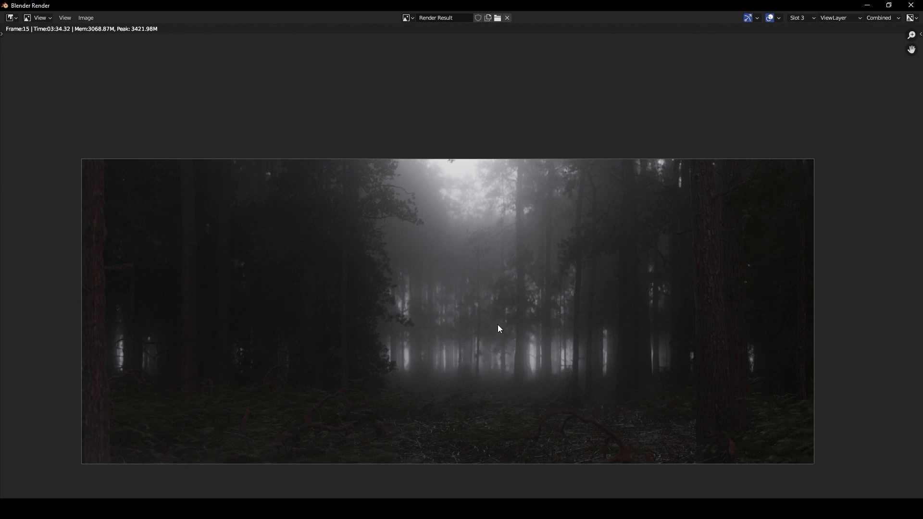
middle_drag(501, 340, 493, 311)
key(Escape)
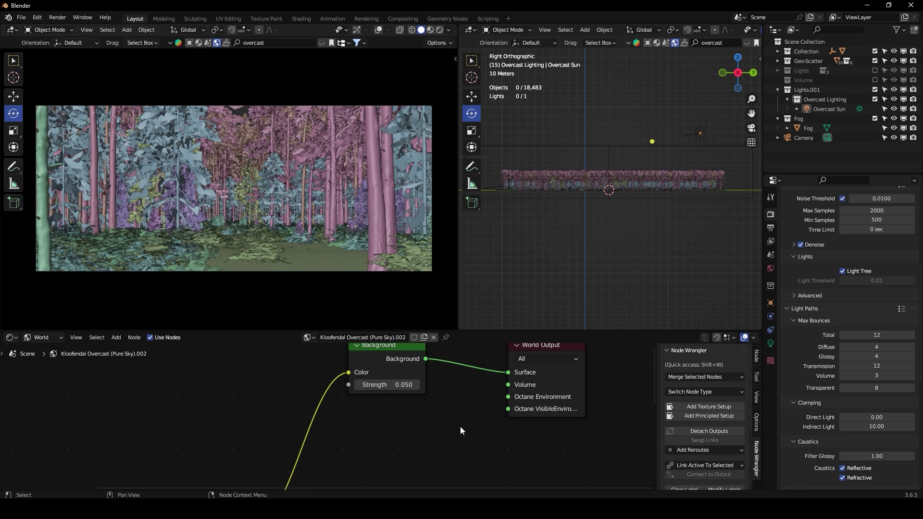
click(394, 19)
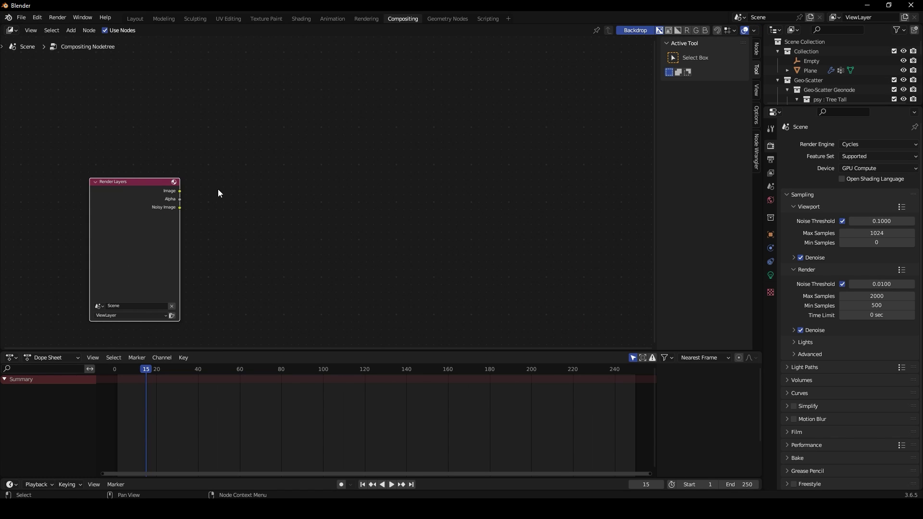
Add a Composite node and a Viewer node beside the Render Layers node
key(shift+a)
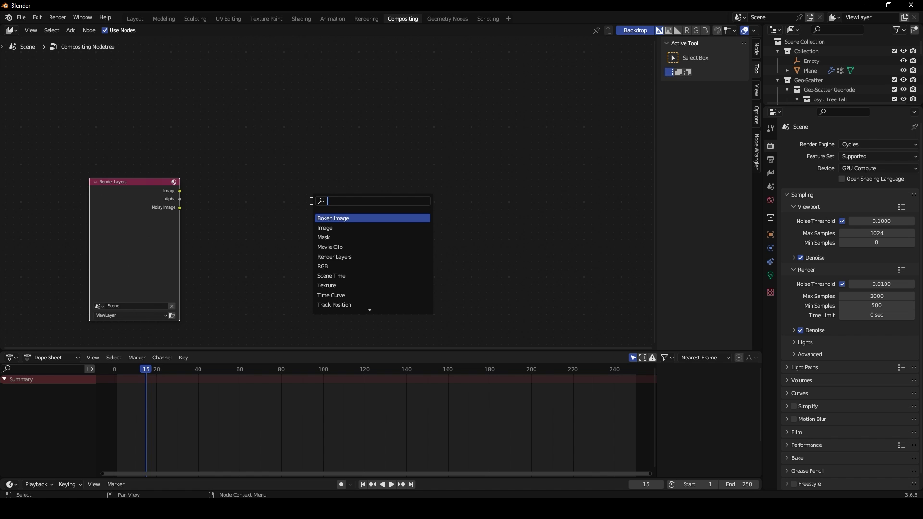
text(copo)
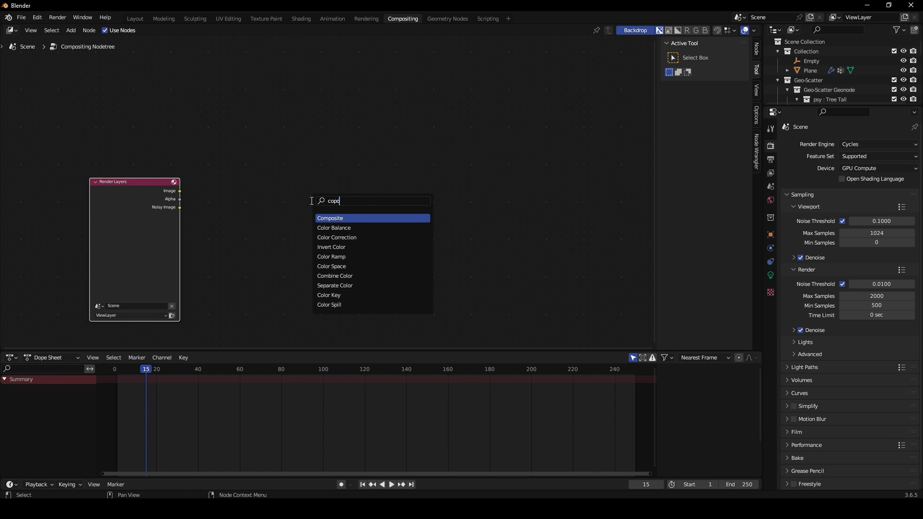
key(Return)
click(354, 200)
key(shift+a)
click(354, 198)
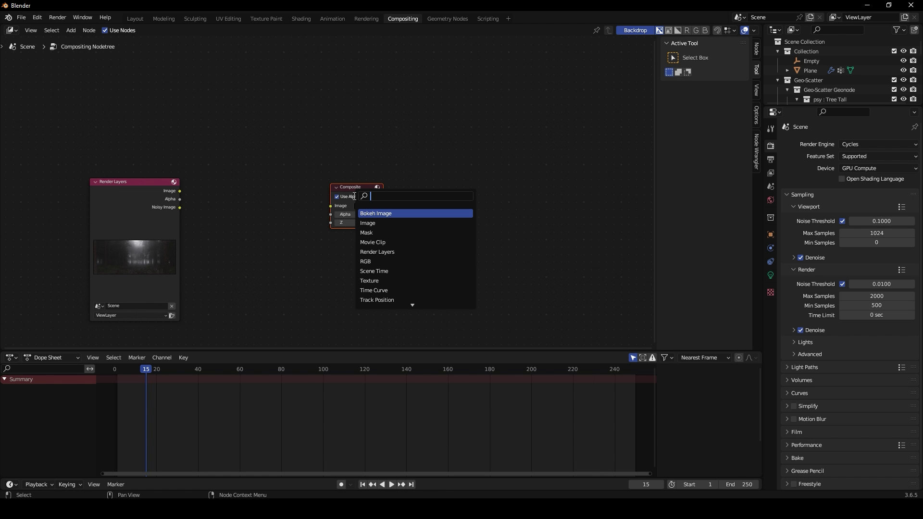
text(vi)
key(Return)
click(370, 219)
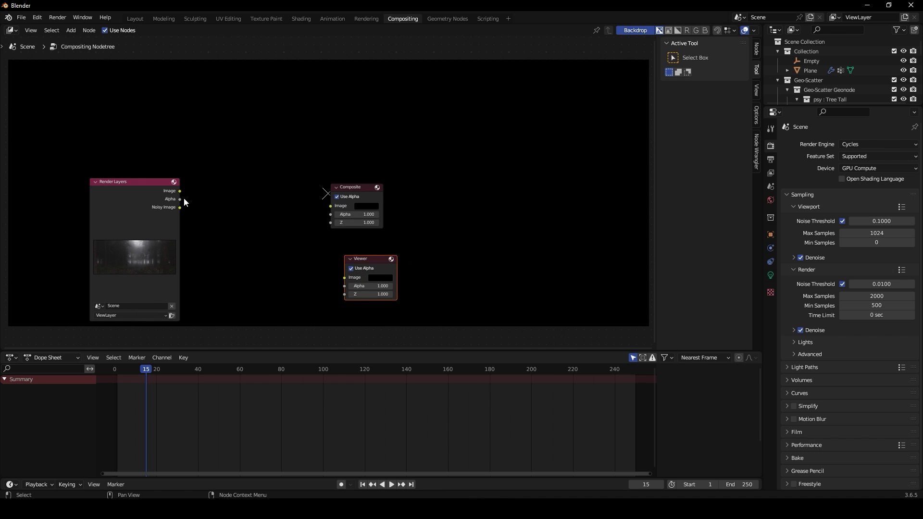
Link the Render Layers Image to both through a reroute and rearrange the nodes
drag(180, 191, 344, 278)
shift+right_drag(276, 165, 260, 305)
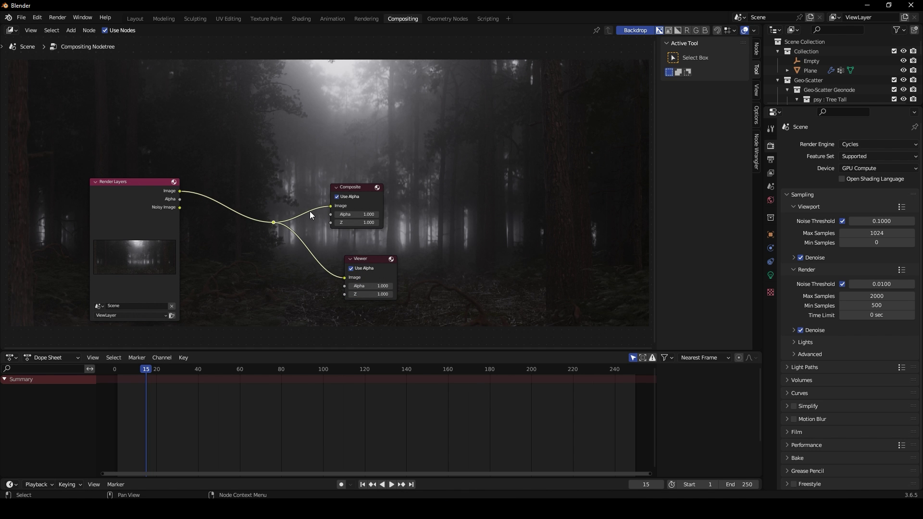
drag(423, 138, 331, 301)
drag(350, 185, 546, 159)
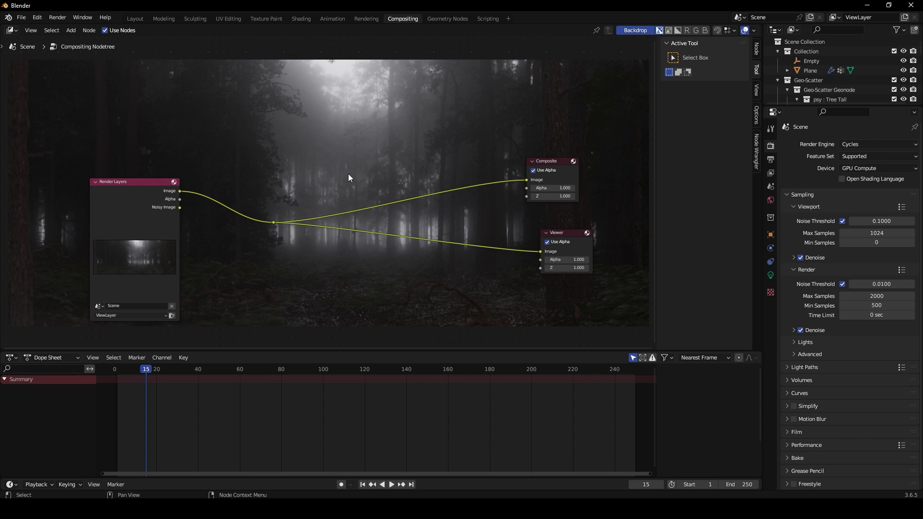
drag(274, 225, 399, 215)
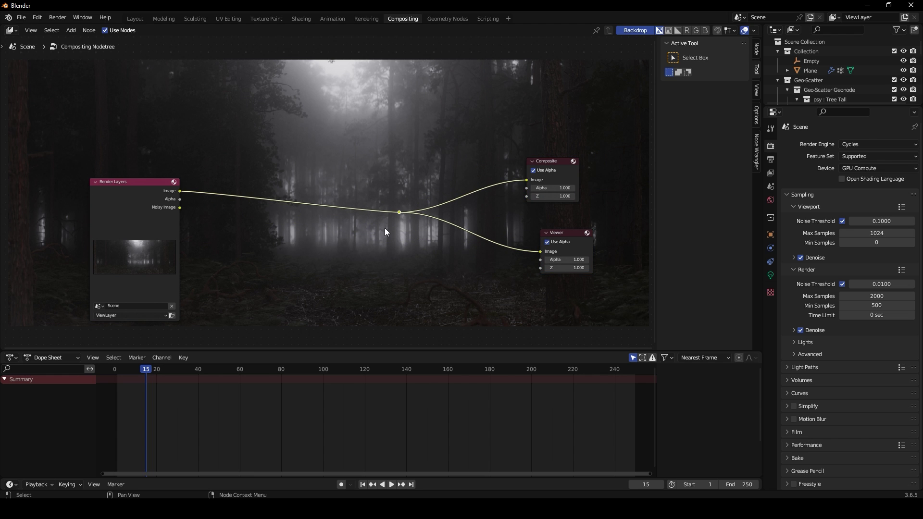
mouse_move(134, 199)
mouse_down()
mouse_move(68, 278)
mouse_move(137, 216)
mouse_up()
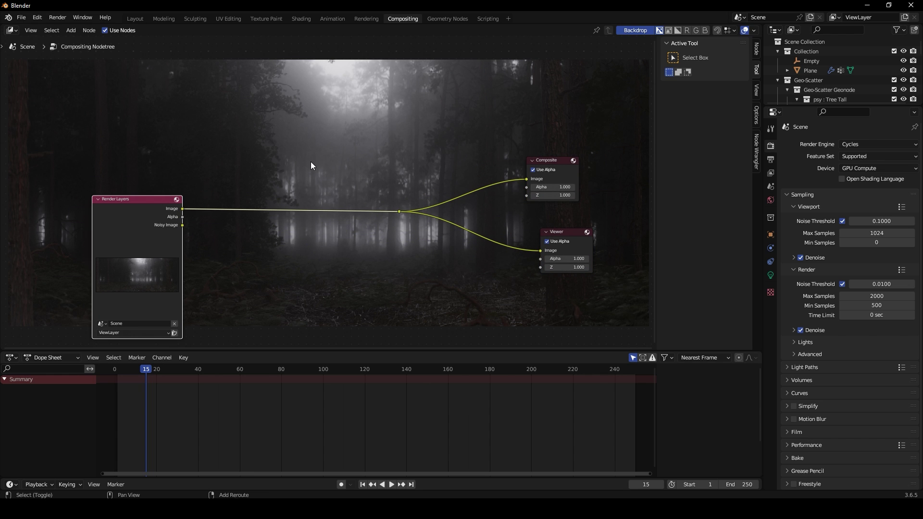
key(shift+a)
Insert a Color Balance node on the Render Layers link and arrange the nodes
click(311, 164)
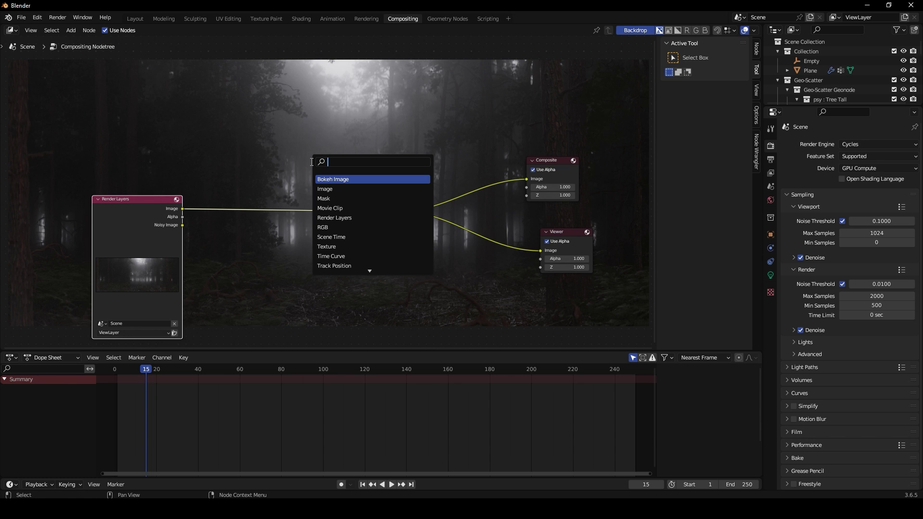
text(color ba)
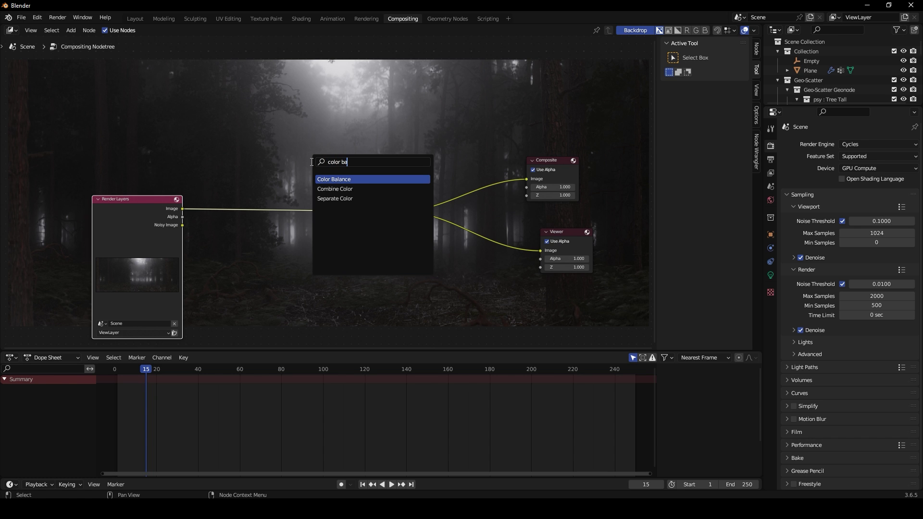
key(Return)
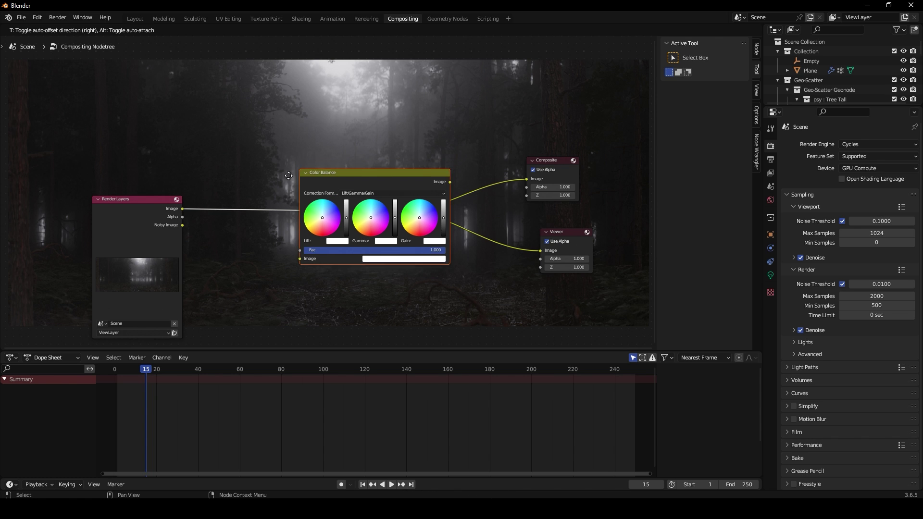
click(218, 183)
drag(278, 191, 302, 275)
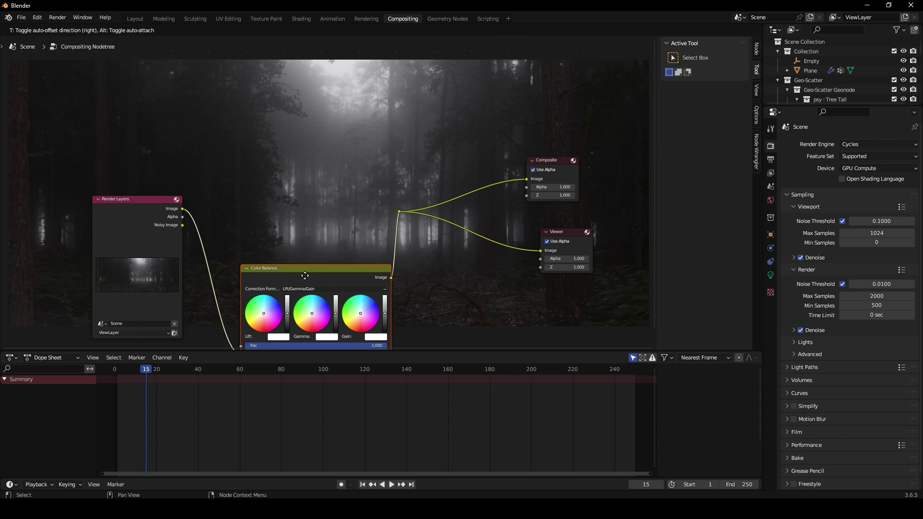
drag(114, 226, 76, 276)
middle_drag(240, 222, 267, 131)
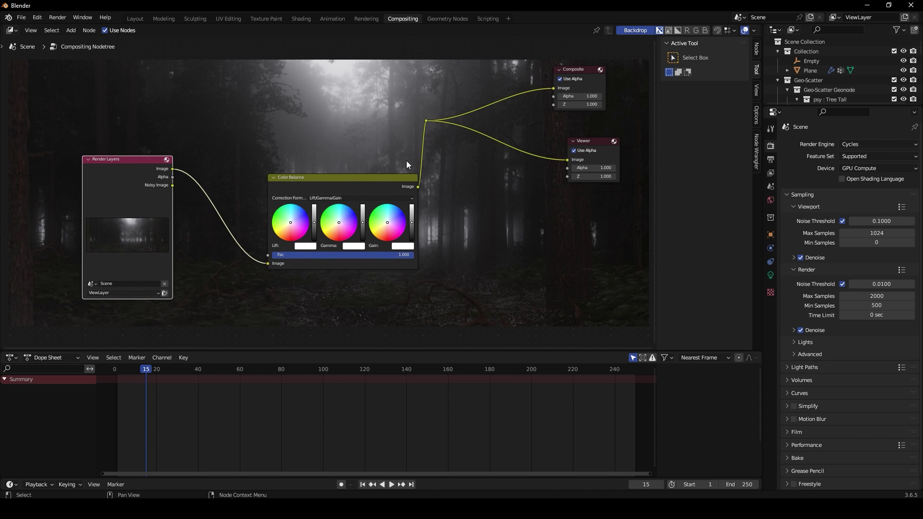
scroll(246, 253, up, 2)
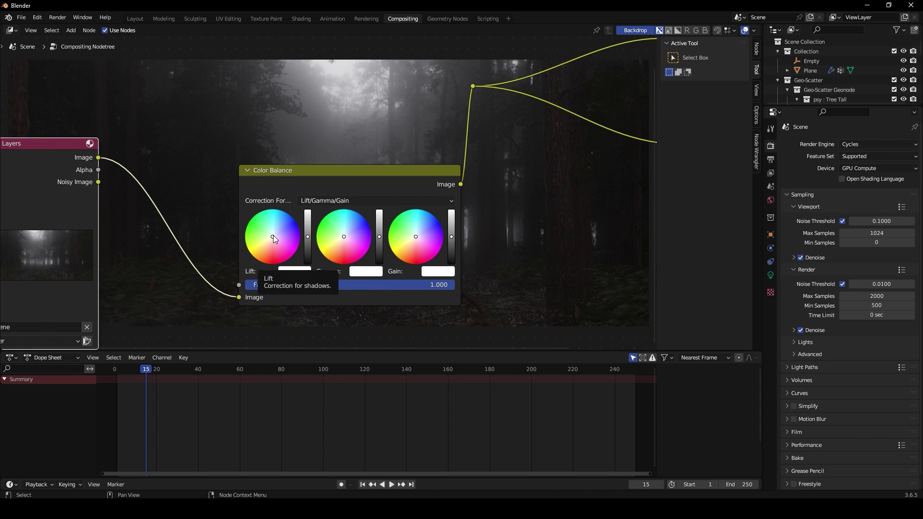
Tint the Lift toward blue, nudge Gamma slightly, and shift Gain toward warm
drag(273, 236, 274, 234)
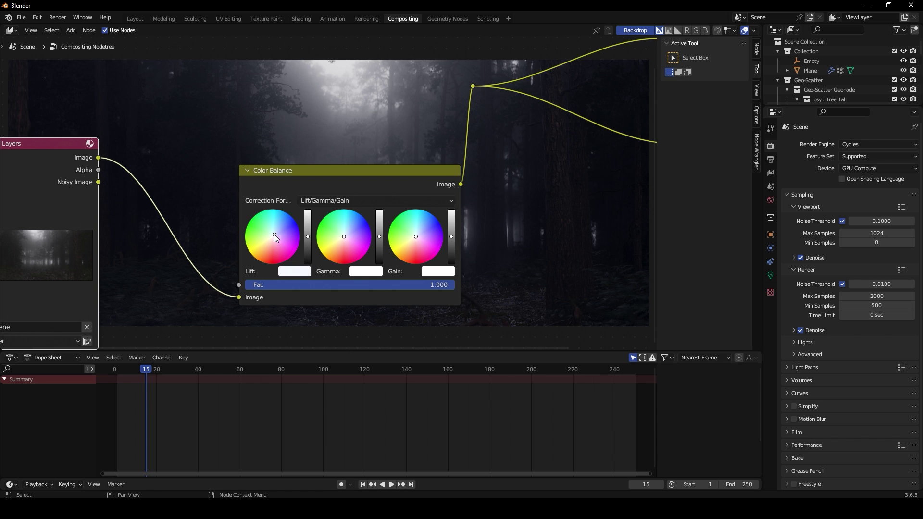
drag(290, 194, 258, 240)
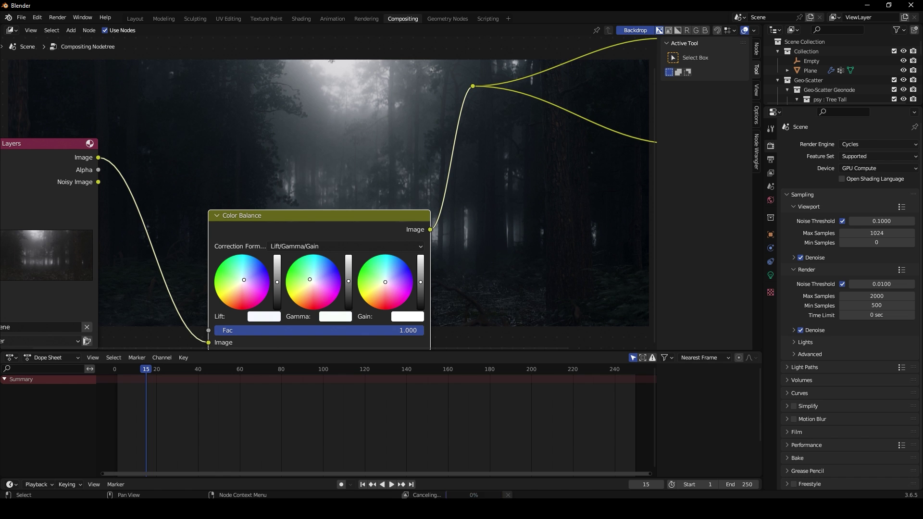
drag(312, 279, 312, 279)
drag(383, 285, 380, 288)
Add an RGB Curves node onto the link after Color Balance and rearrange the tree
key(Home)
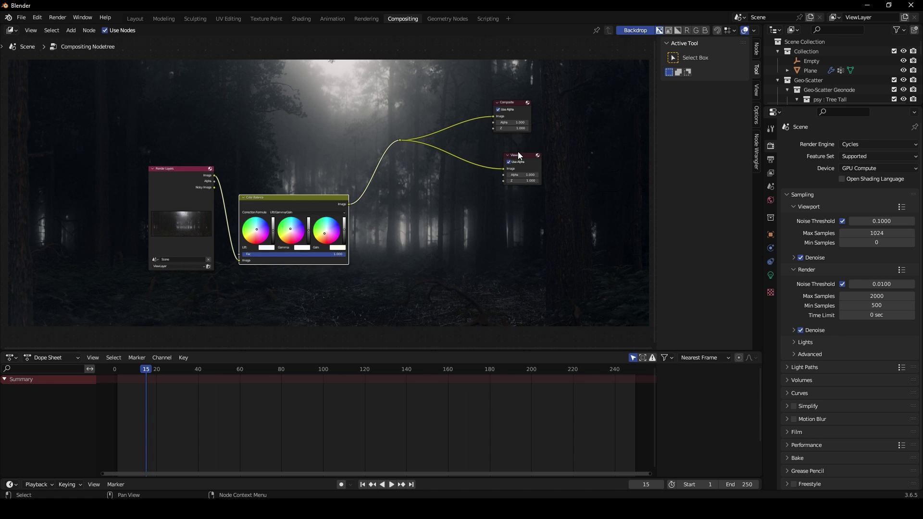
key(shift+a)
text(cr)
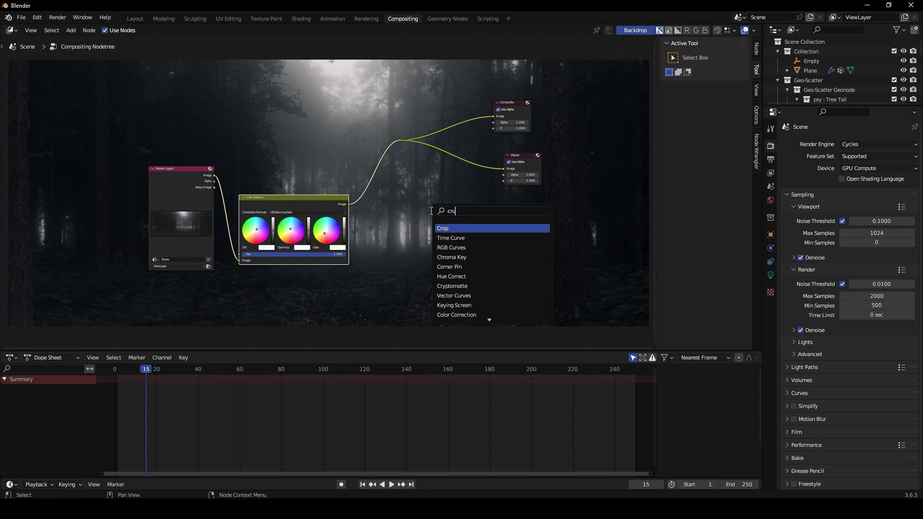
key(BackSpace)
text(ur)
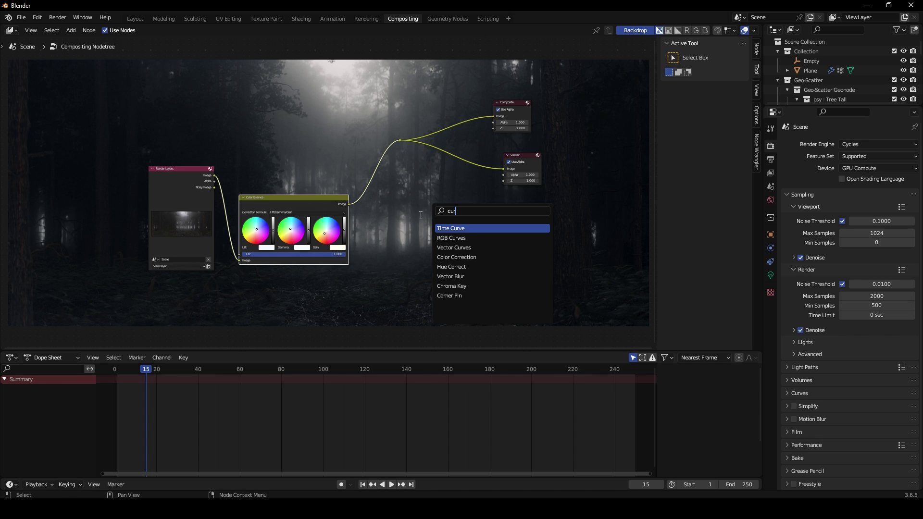
click(447, 238)
click(429, 223)
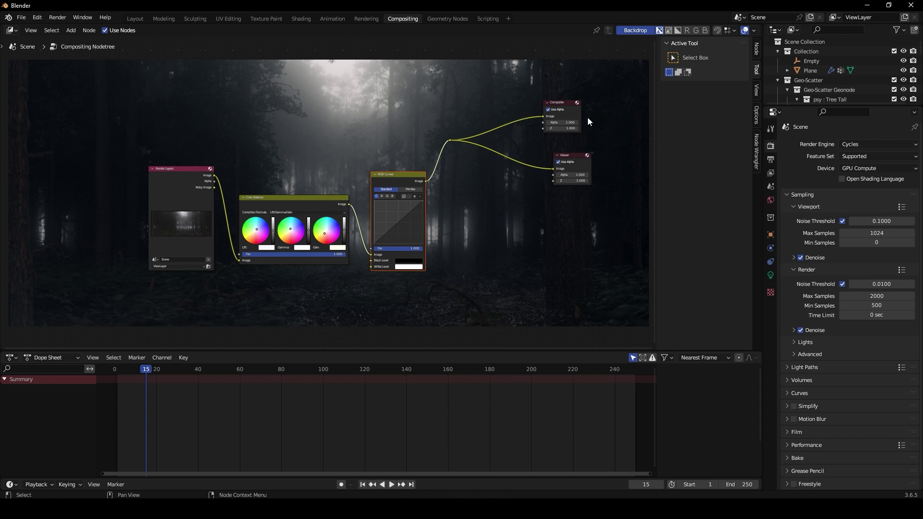
drag(610, 99, 174, 284)
drag(421, 178, 405, 241)
scroll(405, 241, up, 3)
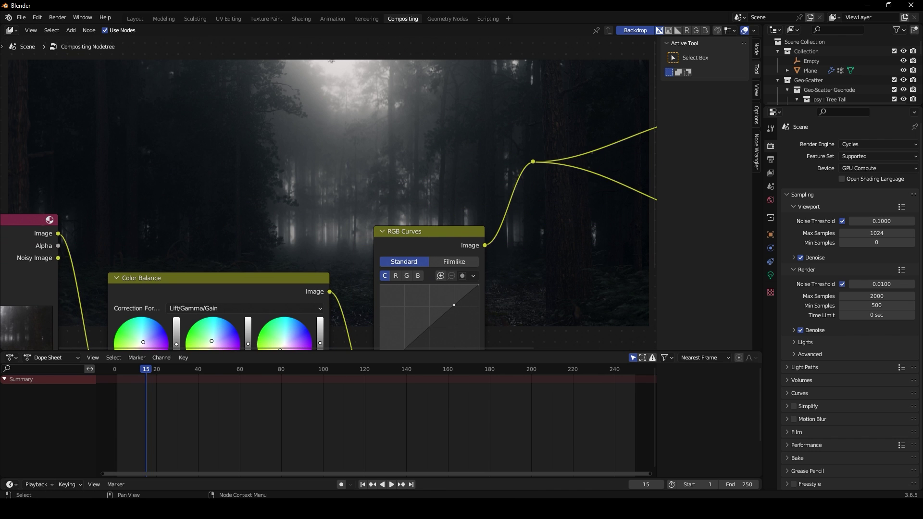
middle_drag(452, 304, 423, 248)
Lower the curve's upper point and add a point at 0.2, 0.2 for an S-curve
drag(423, 247, 426, 251)
click(373, 290)
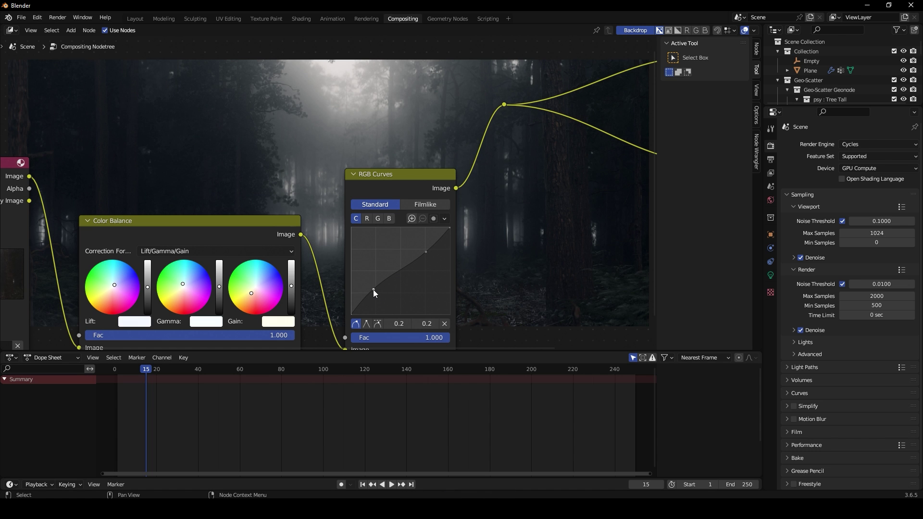
drag(210, 236, 203, 304)
drag(413, 174, 445, 260)
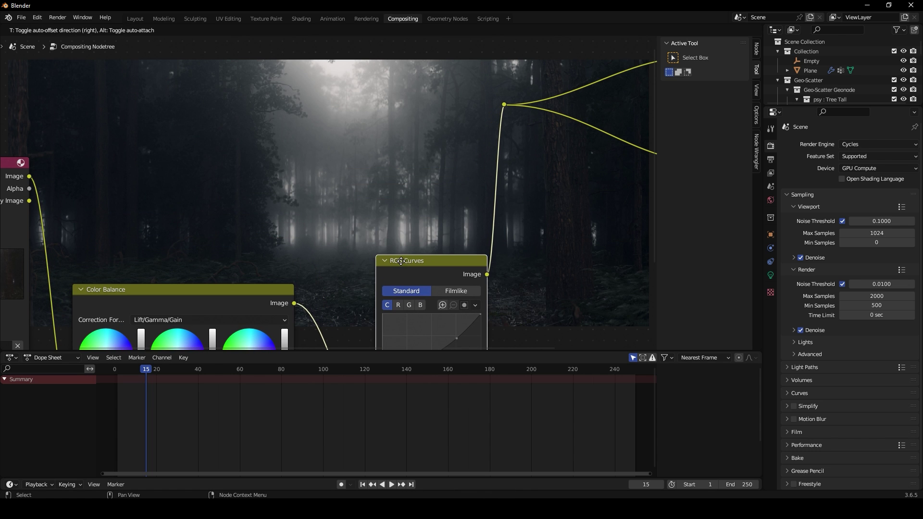
scroll(539, 242, down, 3)
middle_drag(548, 241, 523, 270)
scroll(501, 233, down, 1)
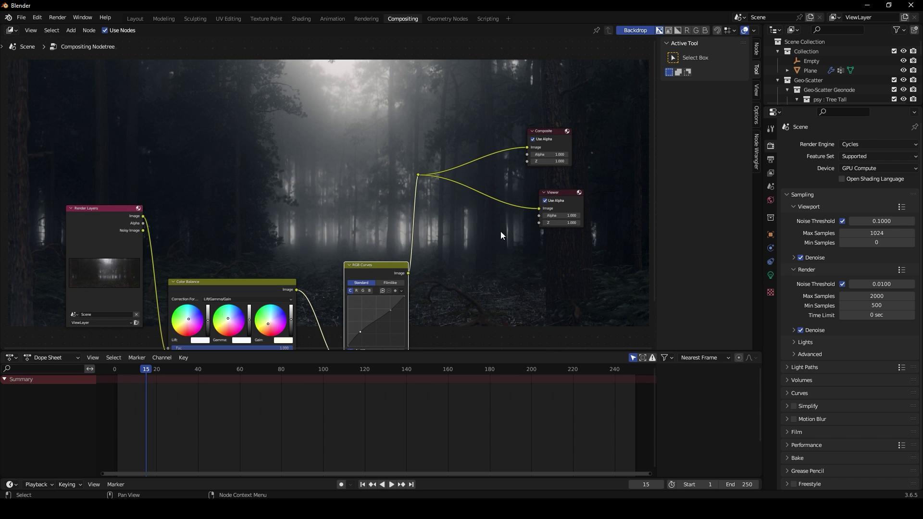
Add a Lens Distortion node onto the link after RGB Curves
click(418, 175)
key(shift+a)
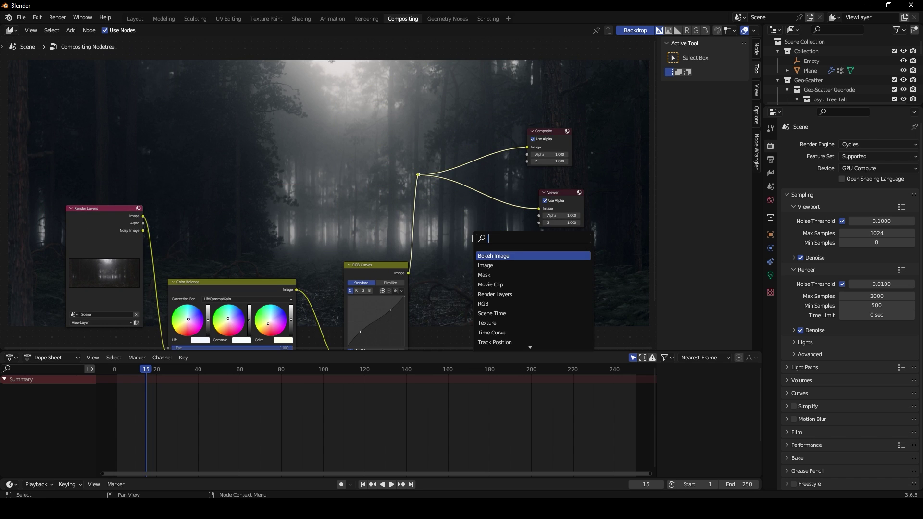
text(lens)
click(508, 256)
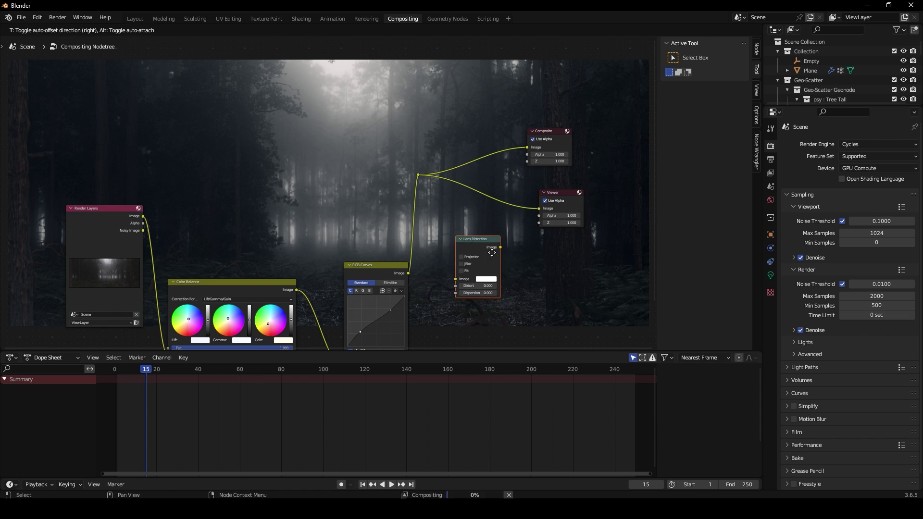
click(452, 243)
scroll(589, 280, up, 2)
middle_drag(590, 280, 525, 244)
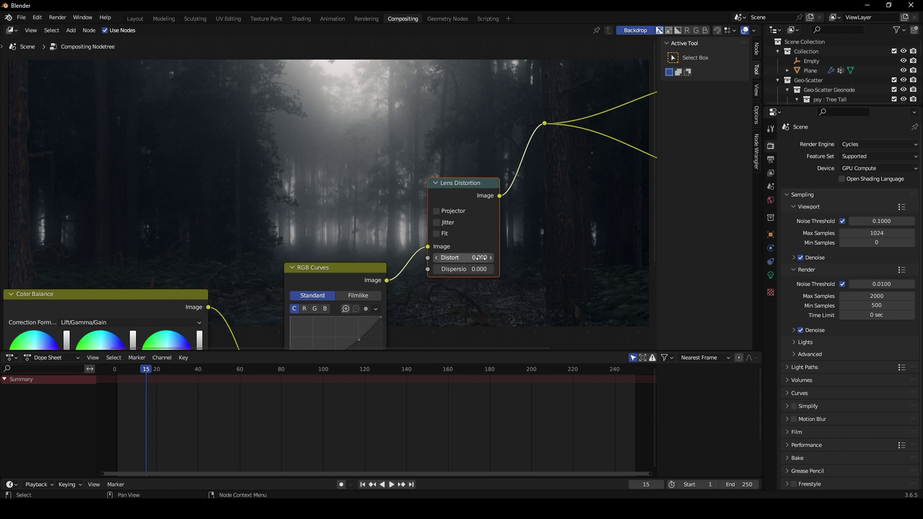
Set Lens Distortion's Distort and Dispersion to 0.010 and enable Fit
click(481, 259)
key(BackSpace)
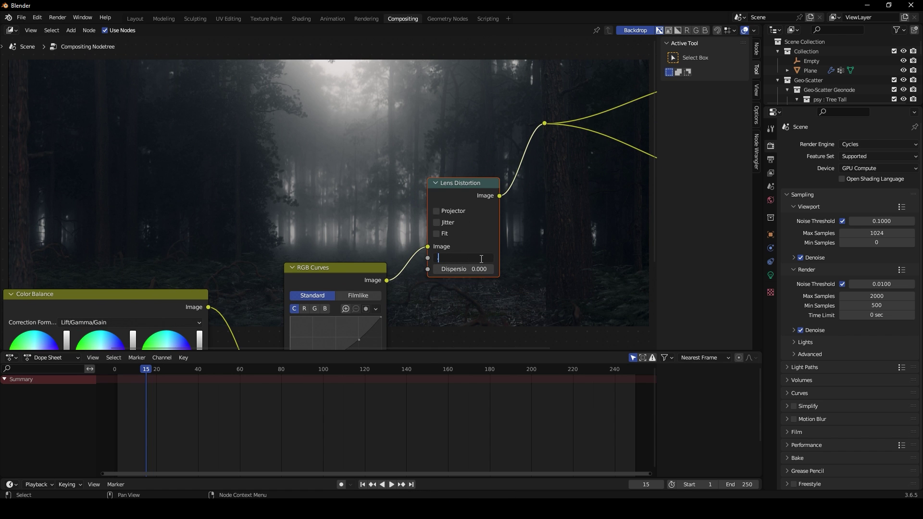
text(.01)
key(Return)
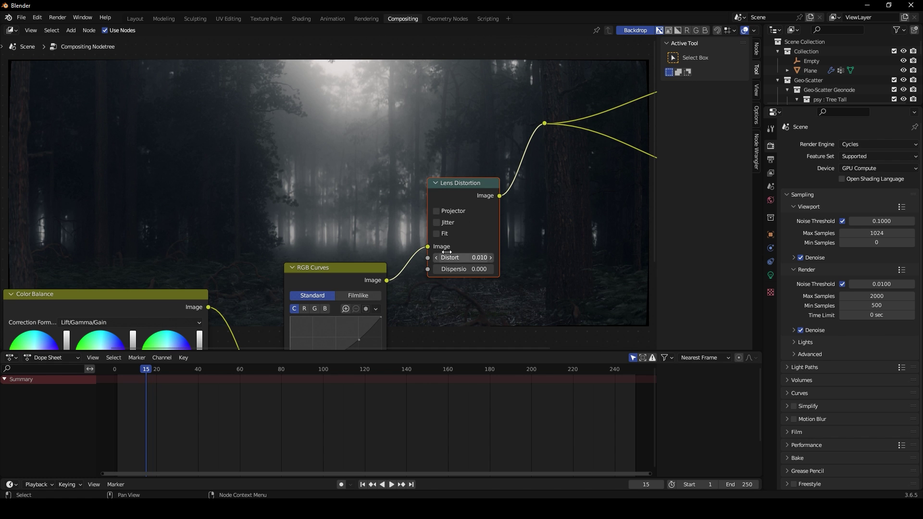
click(445, 234)
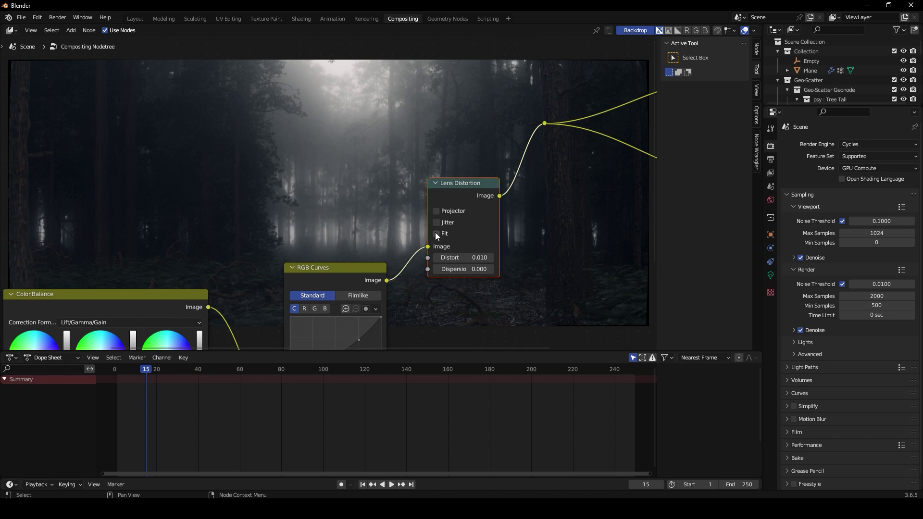
click(480, 270)
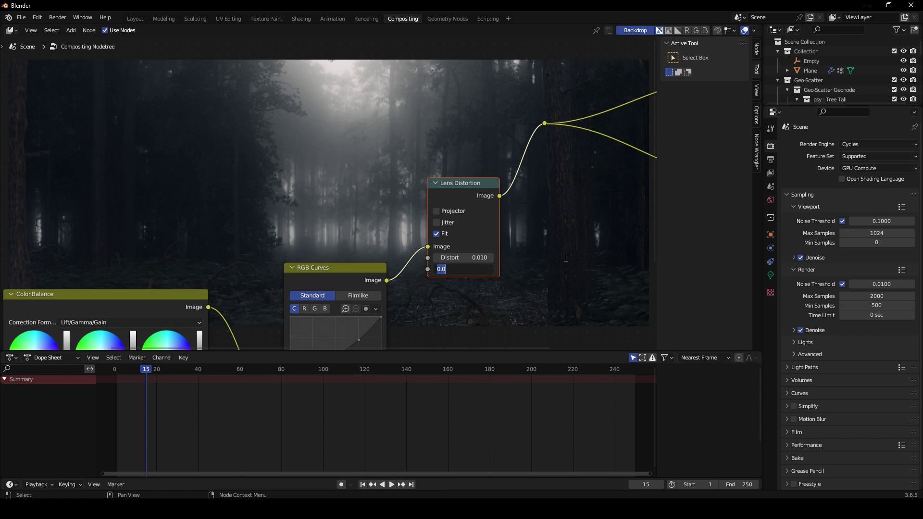
key(BackSpace)
text(.01)
key(Return)
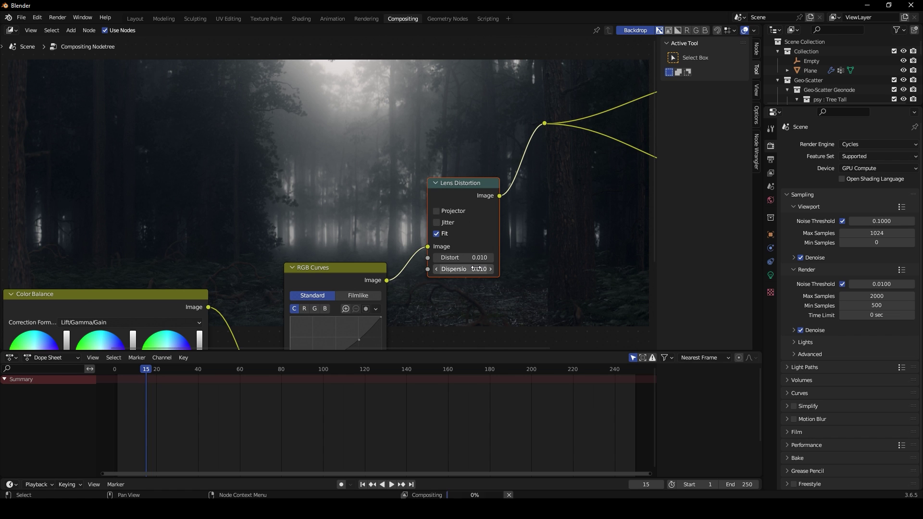
middle_drag(413, 150, 498, 159)
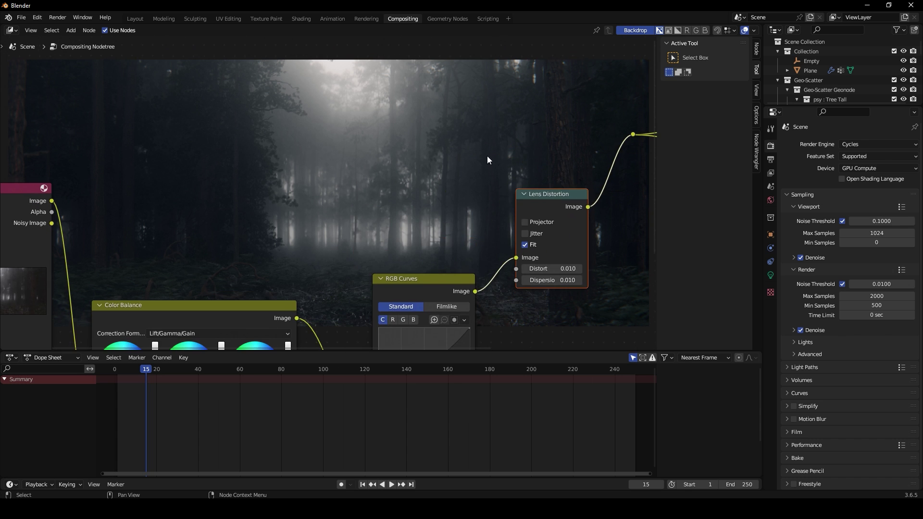
scroll(447, 182, down, 6)
middle_drag(415, 183, 348, 138)
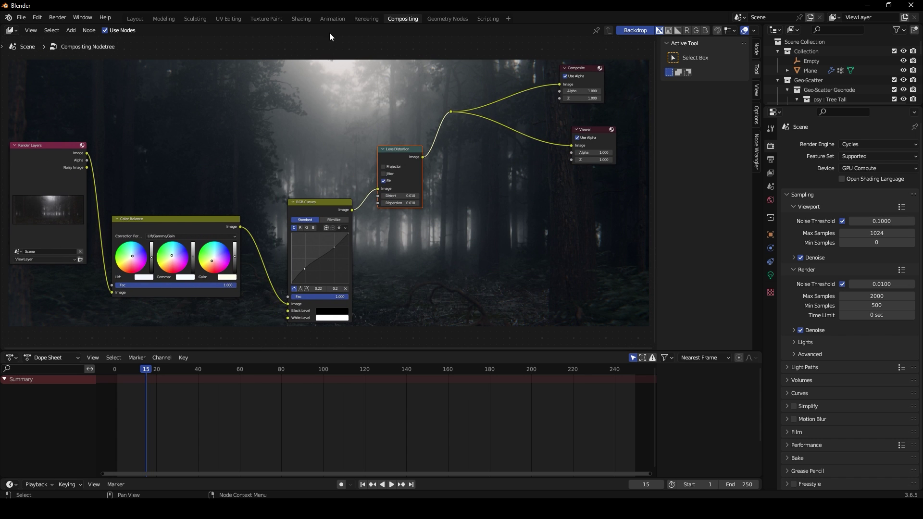
Switch to the Rendering workspace and pan and zoom across the foggy forest render result
click(371, 19)
middle_drag(544, 243, 461, 216)
scroll(461, 217, up, 1)
scroll(402, 246, up, 6)
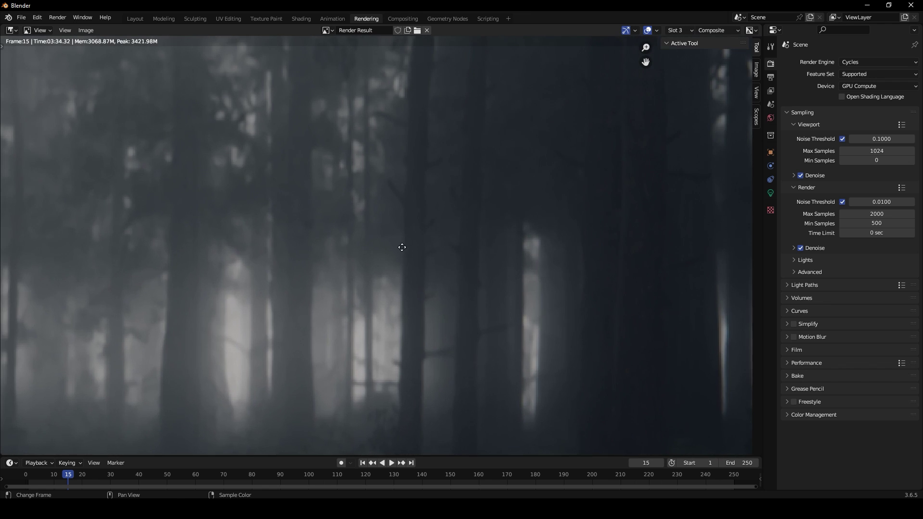
middle_drag(402, 248, 431, 246)
scroll(428, 245, down, 6)
middle_drag(235, 234, 345, 242)
scroll(451, 246, up, 3)
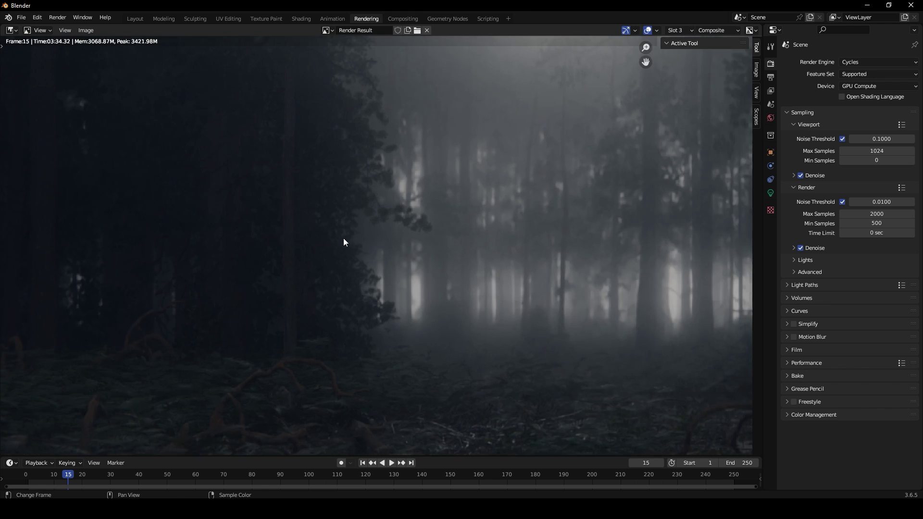
scroll(356, 238, down, 2)
middle_drag(572, 305, 428, 292)
scroll(504, 303, up, 3)
scroll(443, 215, down, 3)
middle_drag(396, 201, 464, 307)
middle_drag(431, 219, 432, 176)
Back in Layout, select Fog and switch the shader editor from World to Object
click(135, 18)
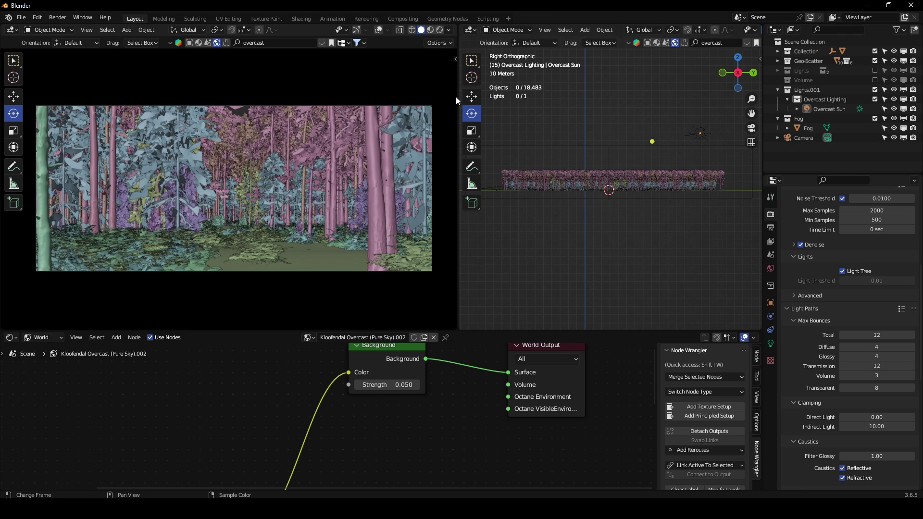
click(808, 128)
click(41, 337)
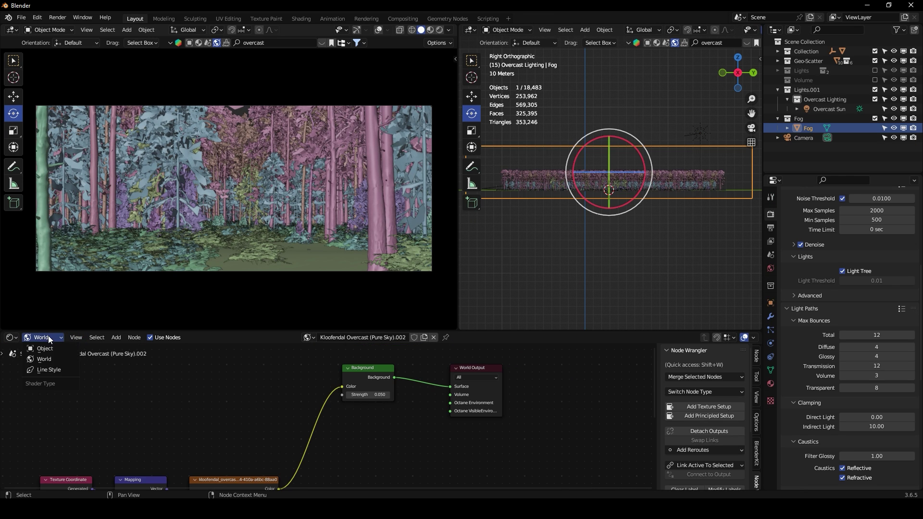
click(39, 350)
scroll(418, 475, up, 5)
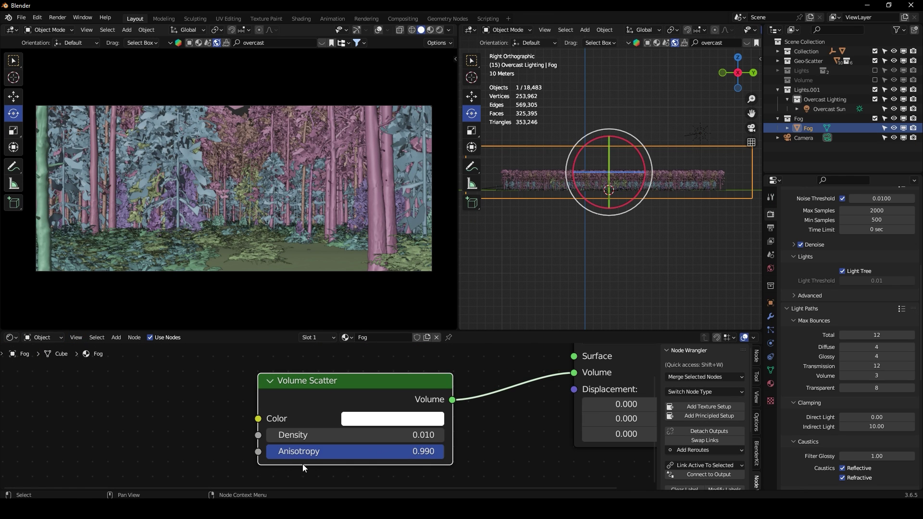
Show the fog colour picker in HSV, then deselect Fog and orbit above the forest
click(415, 421)
click(417, 328)
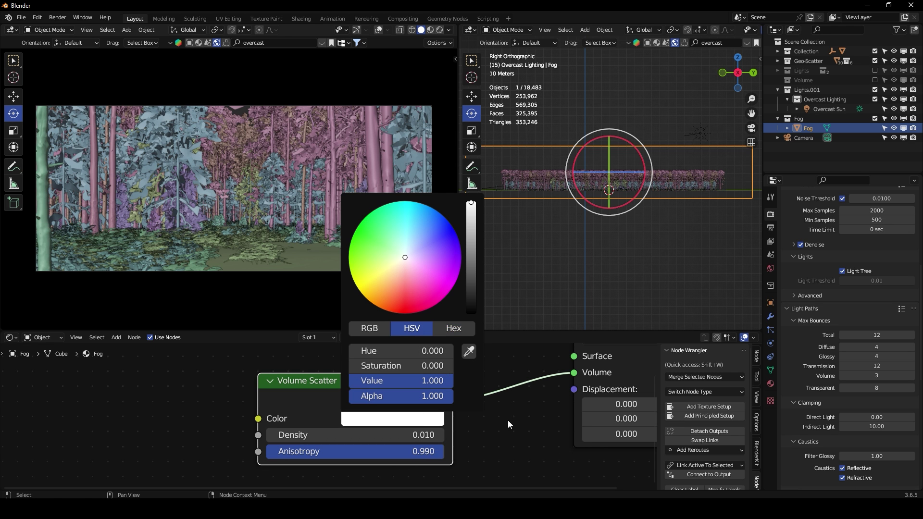
click(662, 241)
middle_drag(662, 241, 652, 259)
middle_drag(486, 212, 594, 250)
click(362, 18)
scroll(421, 219, down, 1)
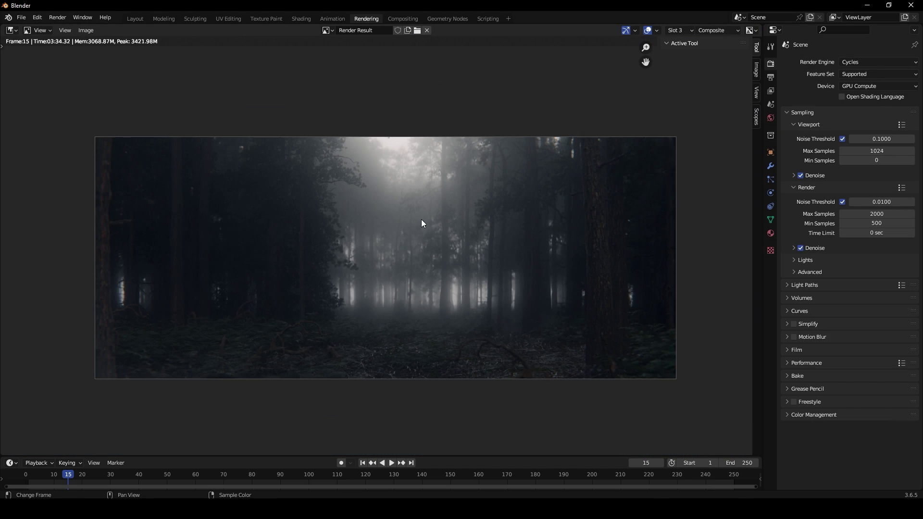
scroll(421, 219, up, 1)
scroll(443, 249, up, 3)
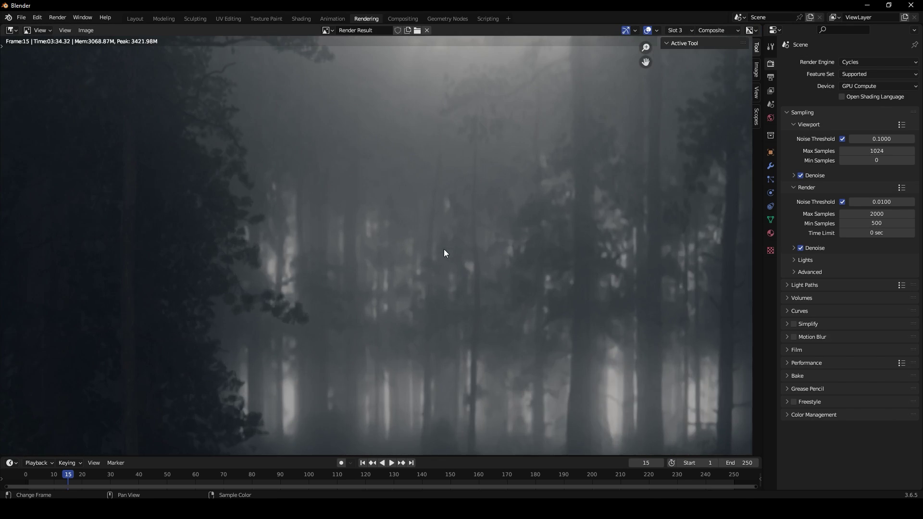
scroll(542, 295, down, 4)
scroll(515, 280, up, 4)
scroll(514, 280, down, 4)
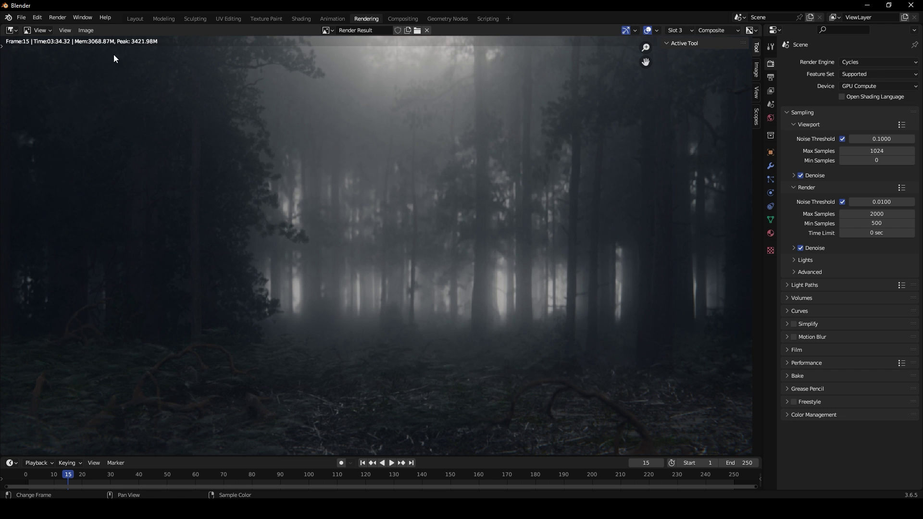
click(135, 19)
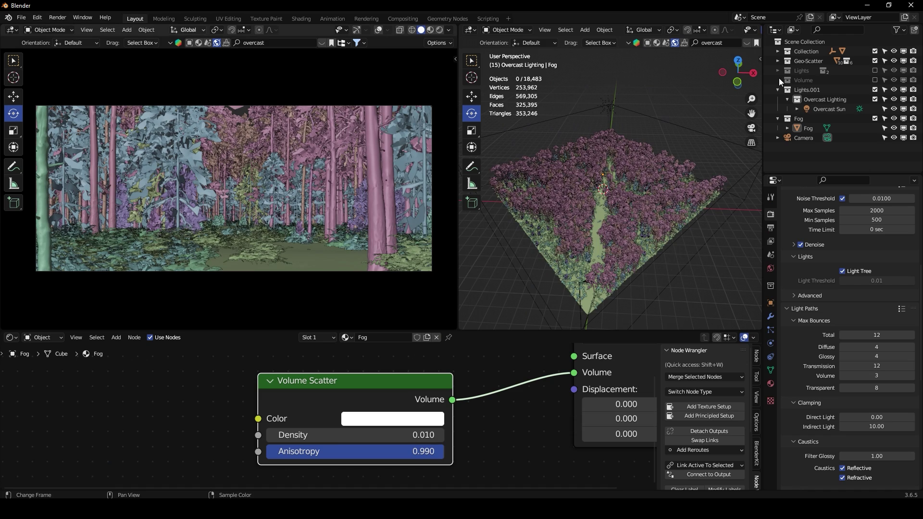
click(810, 137)
click(771, 343)
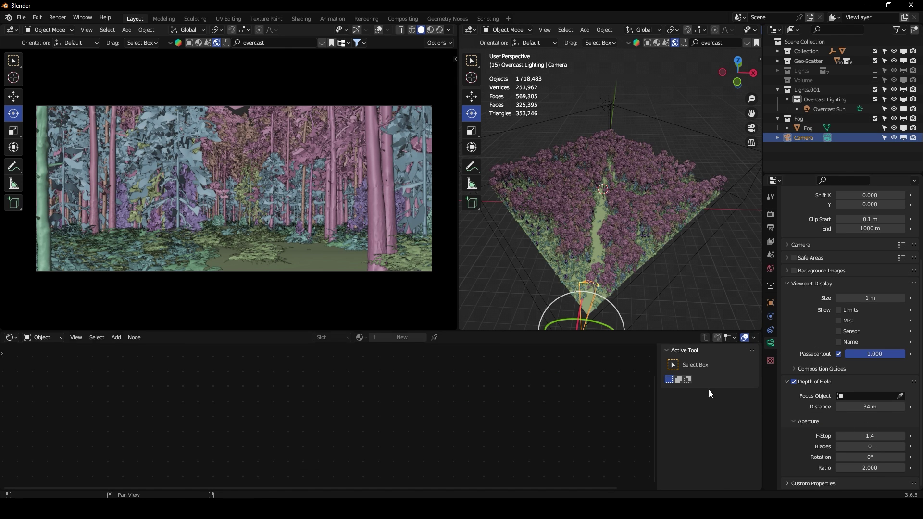
click(366, 19)
scroll(444, 238, up, 5)
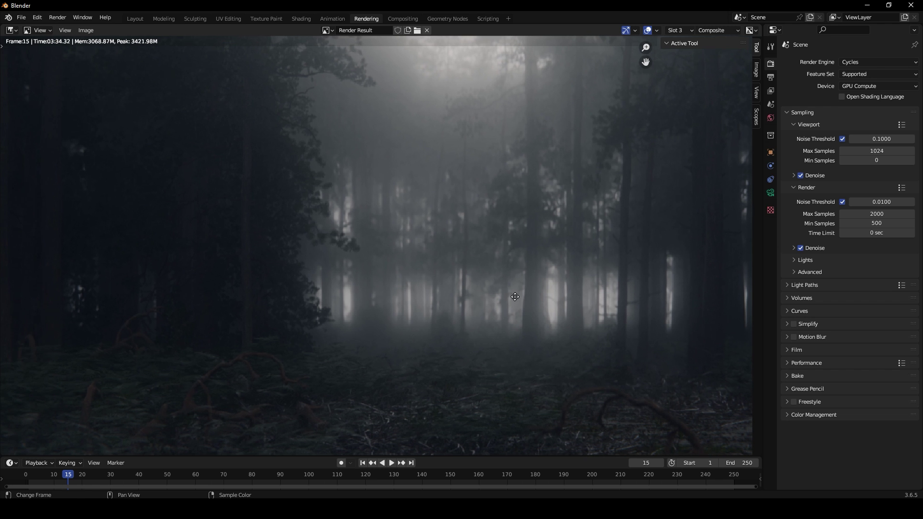
scroll(478, 259, down, 5)
scroll(416, 280, up, 5)
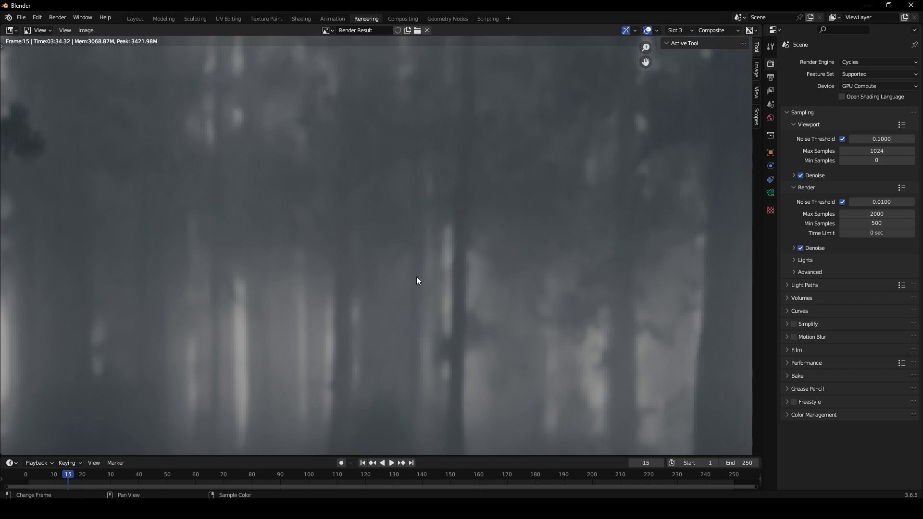
scroll(416, 298, down, 5)
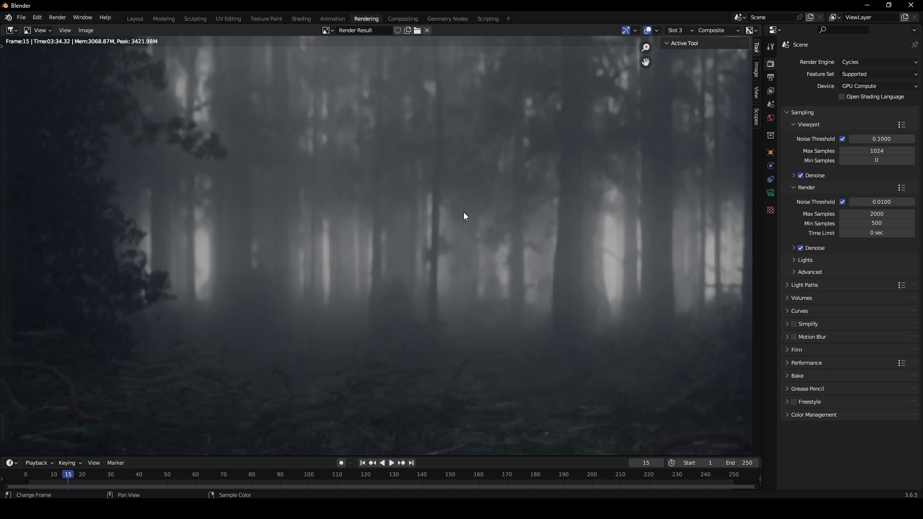
scroll(464, 216, down, 4)
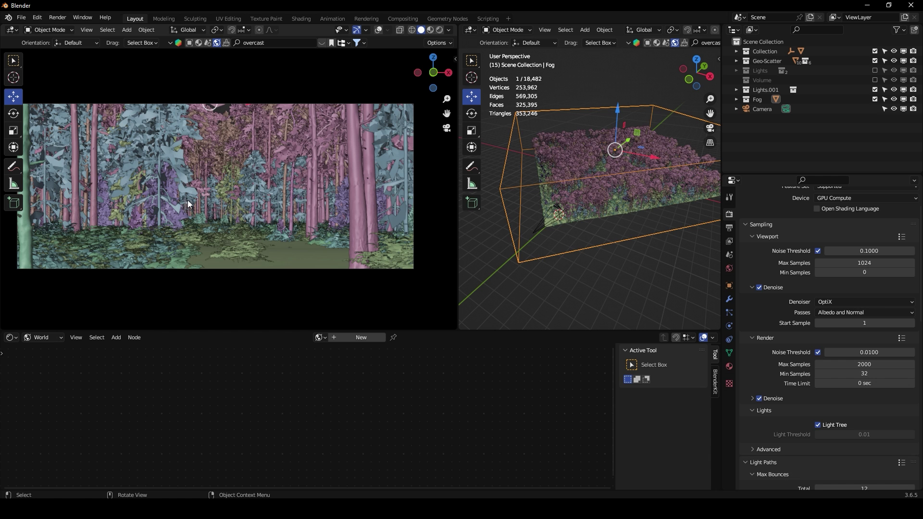
Expand and select Lights.001, add a nested collection, and rename it 'Sunlights'
click(736, 90)
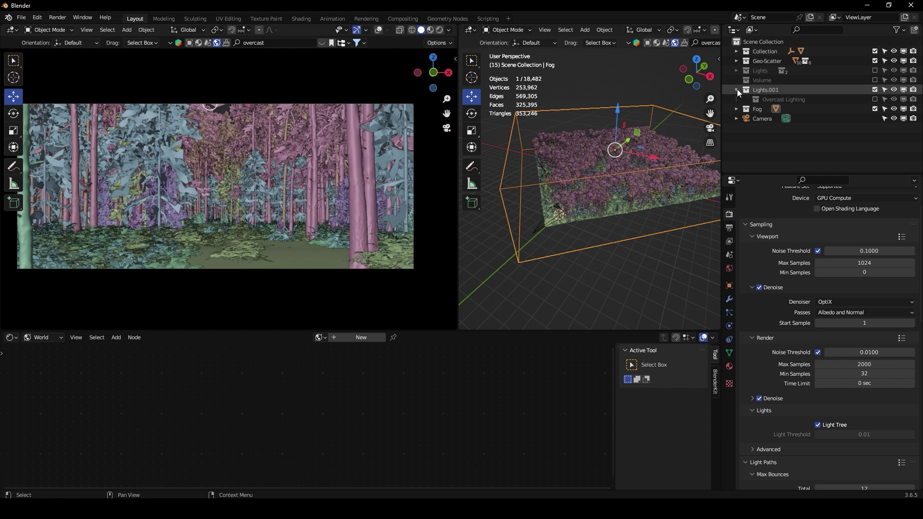
click(797, 90)
click(915, 30)
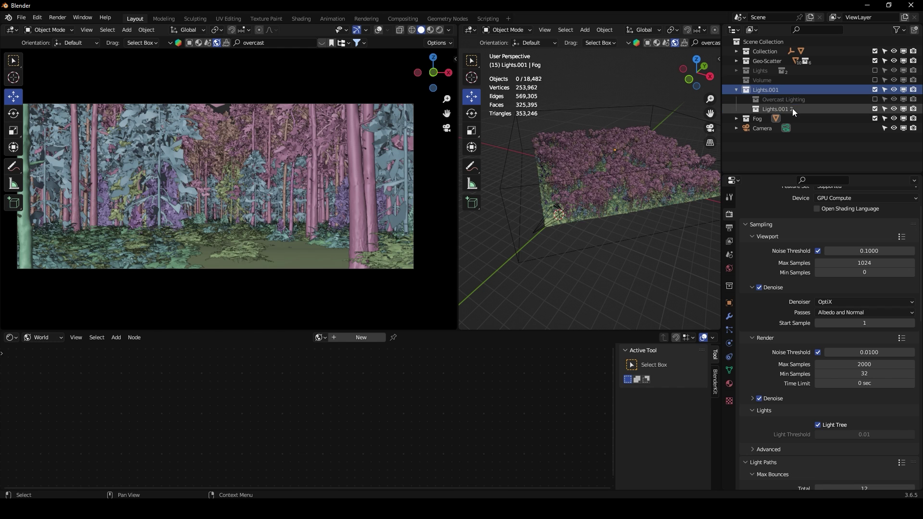
double_click(792, 108)
text(Sun)
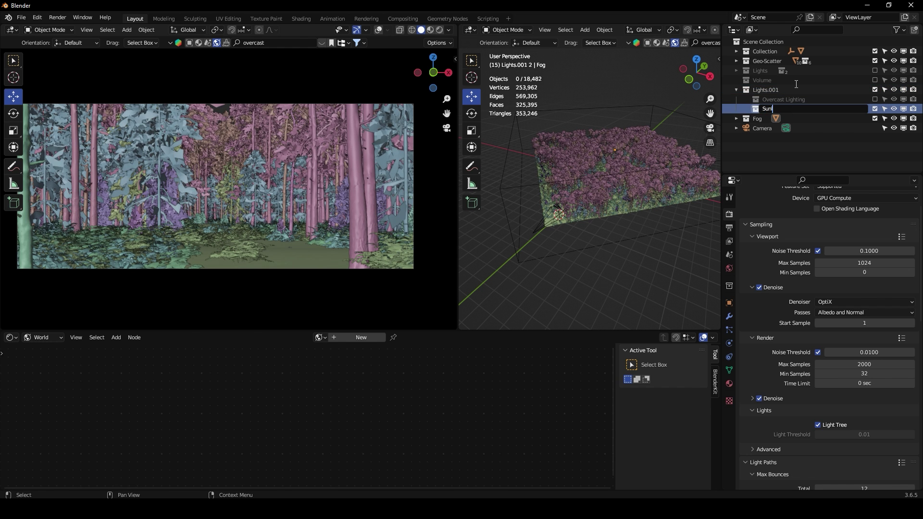
text(lights)
key(Return)
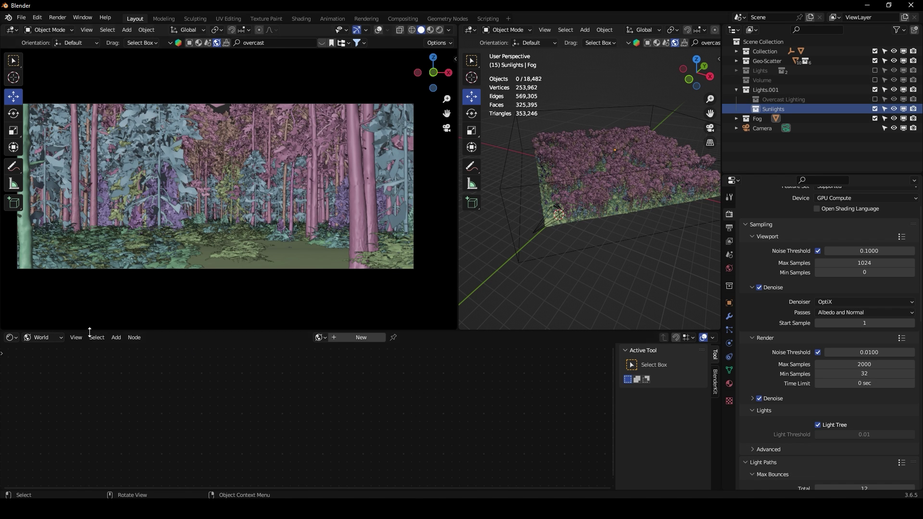
Make the bottom area an Asset Browser and drag Animated_leaves02 from Gobos Light Textures into the viewport
click(9, 339)
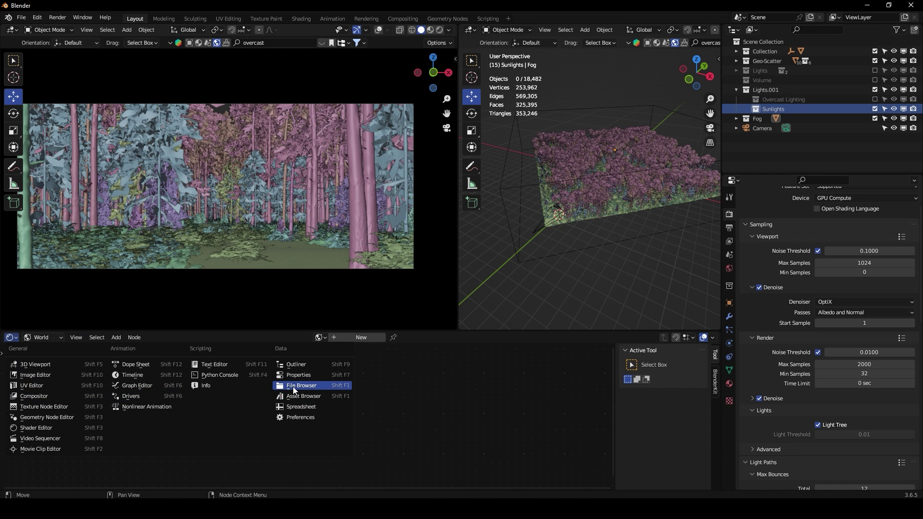
click(293, 386)
click(11, 339)
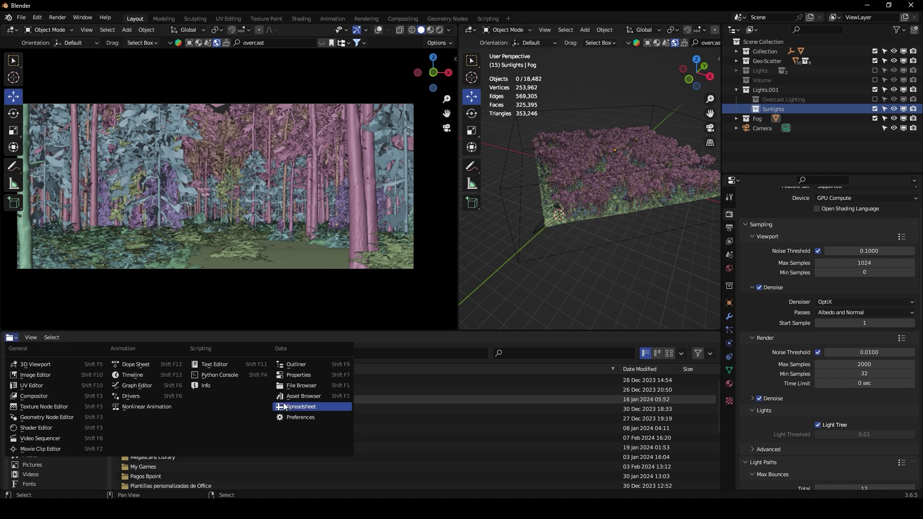
click(291, 406)
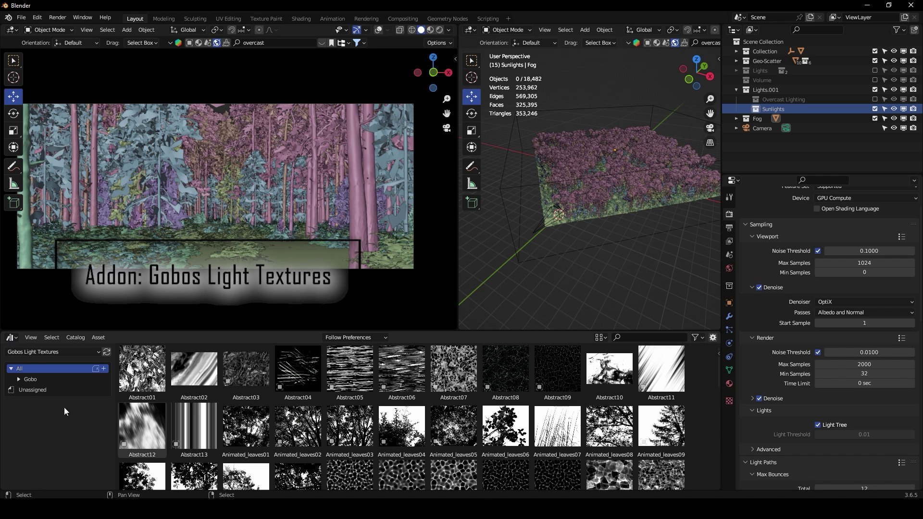
click(39, 353)
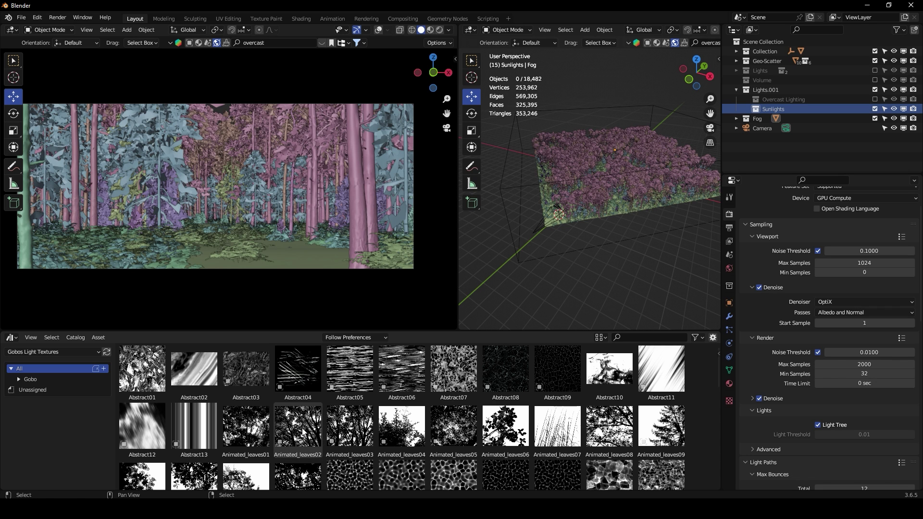
drag(304, 443, 354, 196)
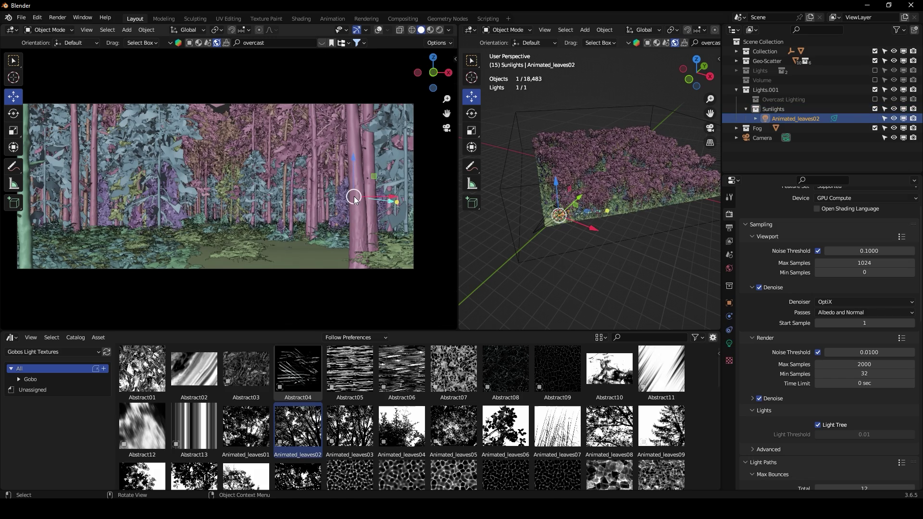
click(729, 343)
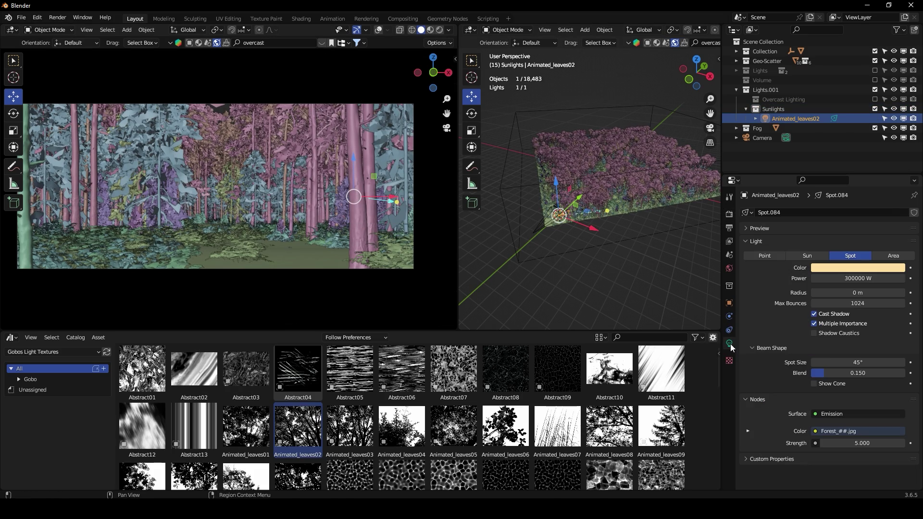
scroll(638, 200, up, 6)
middle_drag(636, 207, 651, 193)
scroll(650, 193, down, 8)
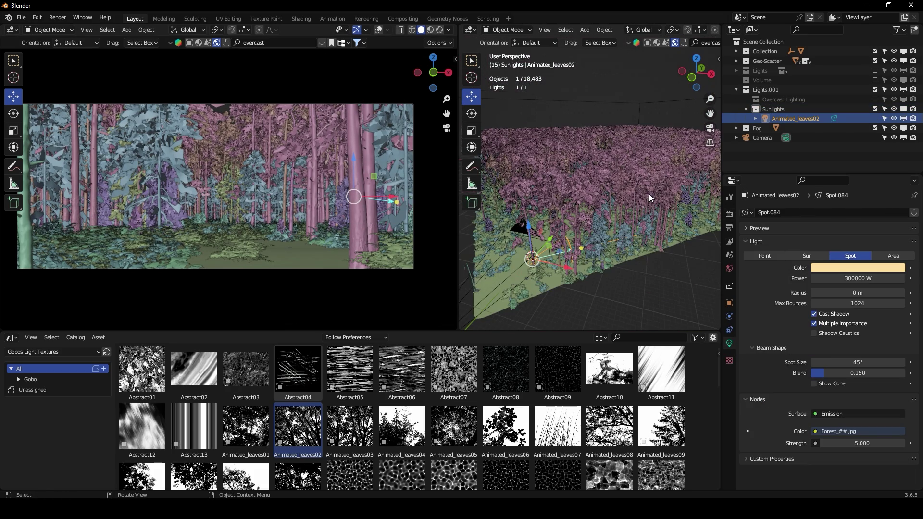
click(820, 266)
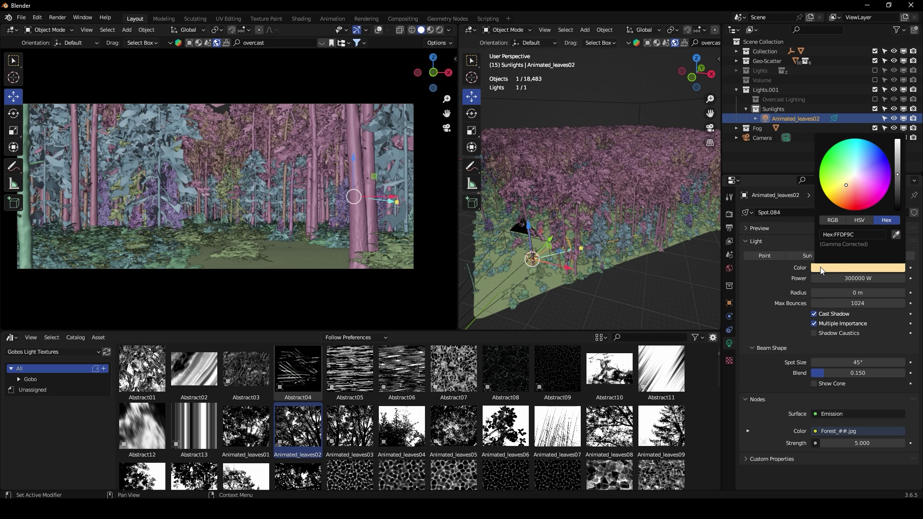
click(872, 232)
key(Return)
click(867, 278)
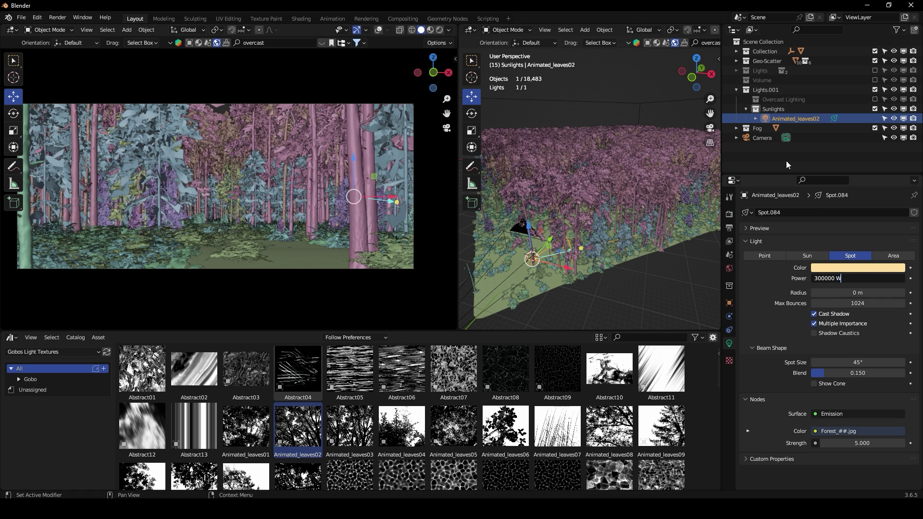
key(Return)
click(15, 336)
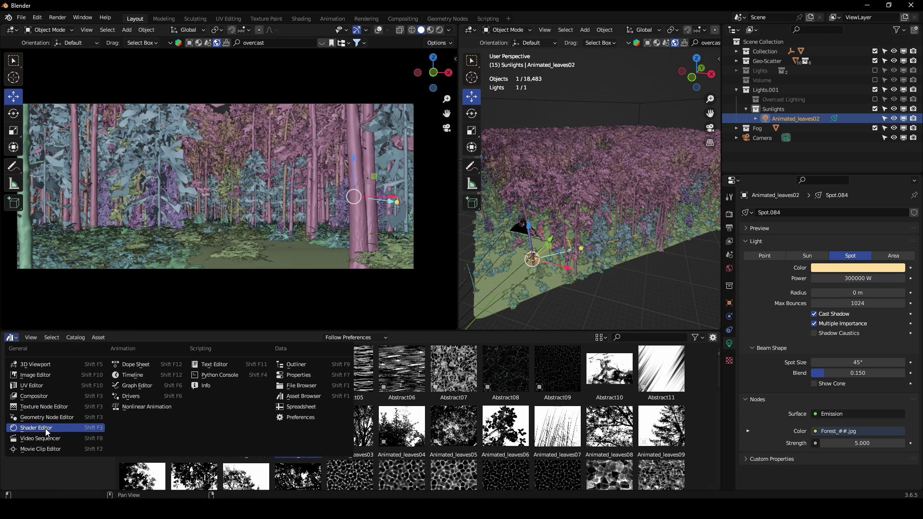
Switch the bottom area to the Shader Editor and create a new world
click(45, 429)
click(361, 338)
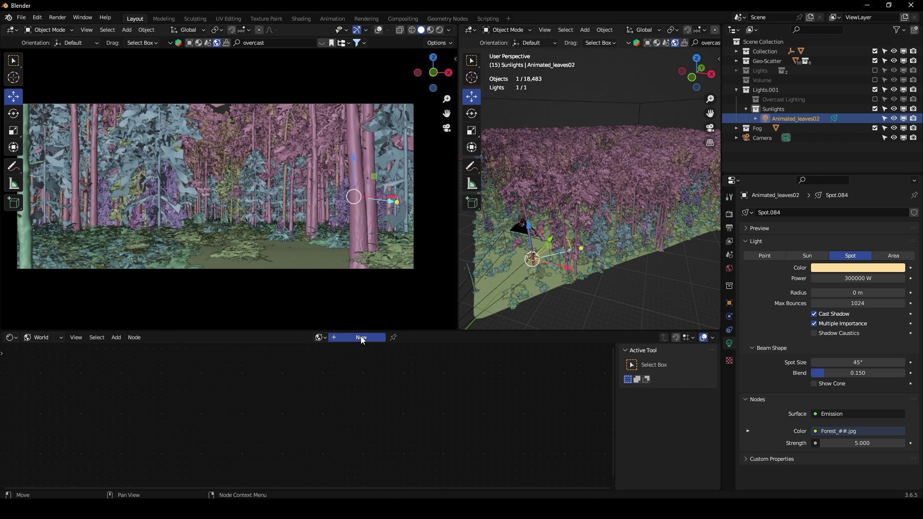
middle_drag(254, 369, 329, 395)
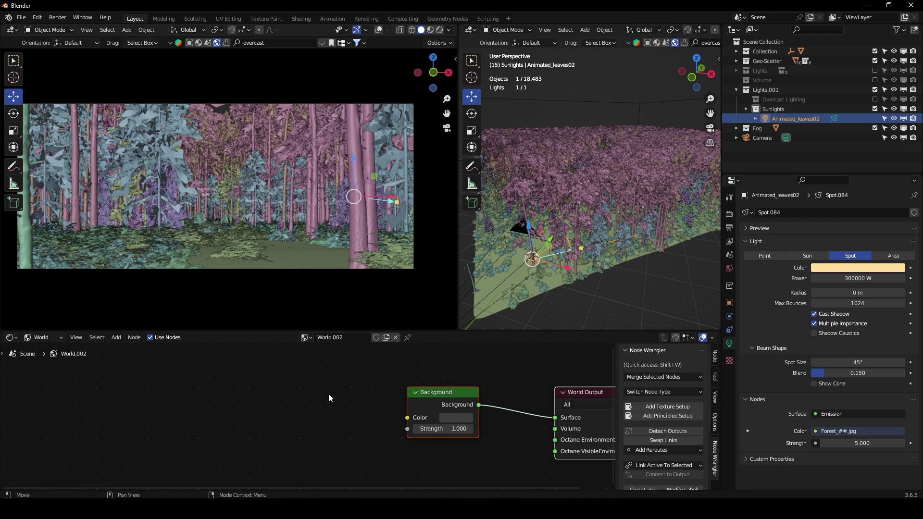
Add a Sky Texture node and connect its Color to the Background colour
key(shift+a)
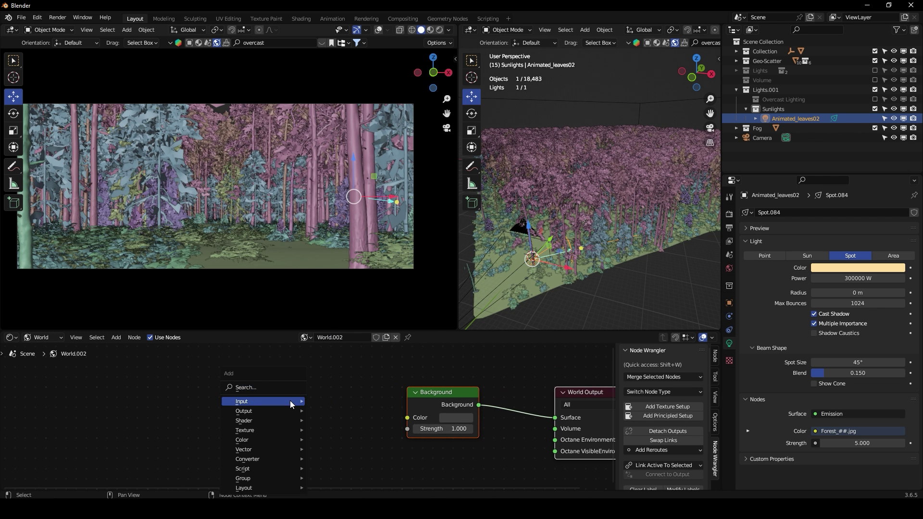
click(275, 386)
text(sky)
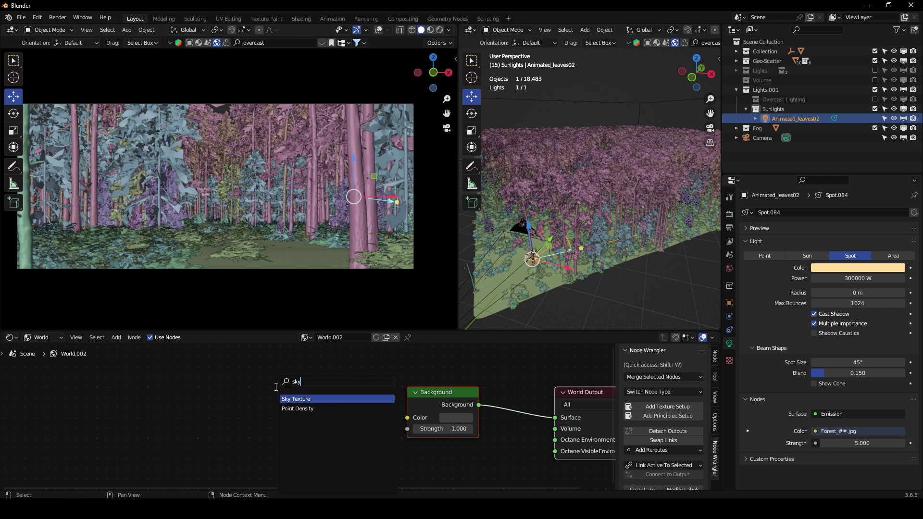
key(Return)
click(268, 392)
drag(342, 405, 408, 418)
middle_drag(267, 440, 264, 423)
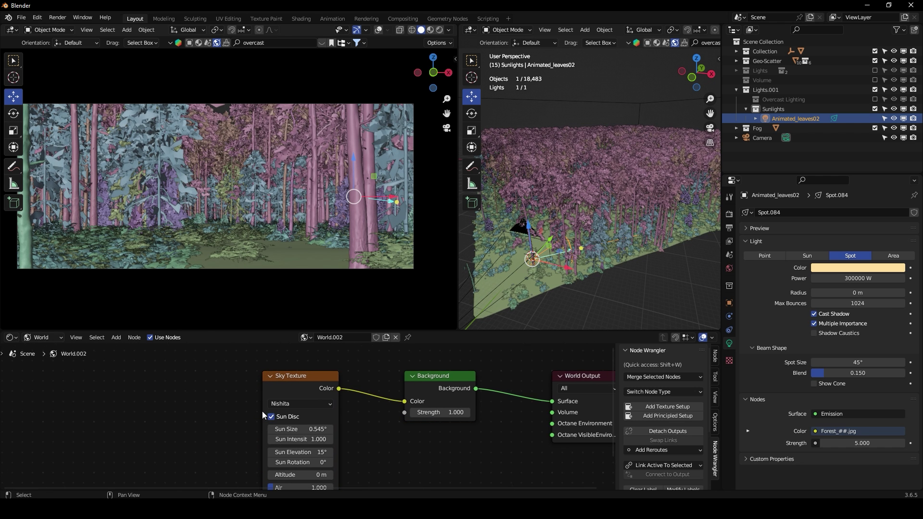
drag(263, 414, 217, 411)
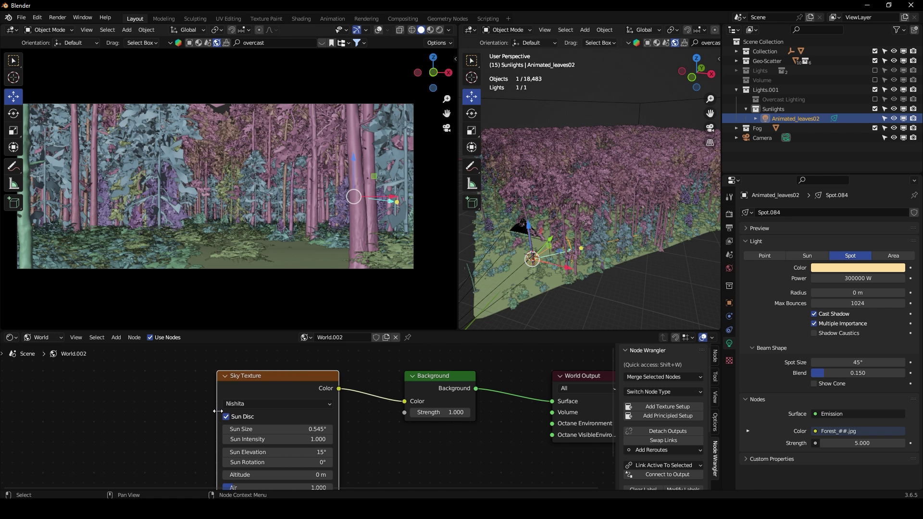
Preview the scene in rendered shading, select Fog, and show its object material nodes
click(439, 31)
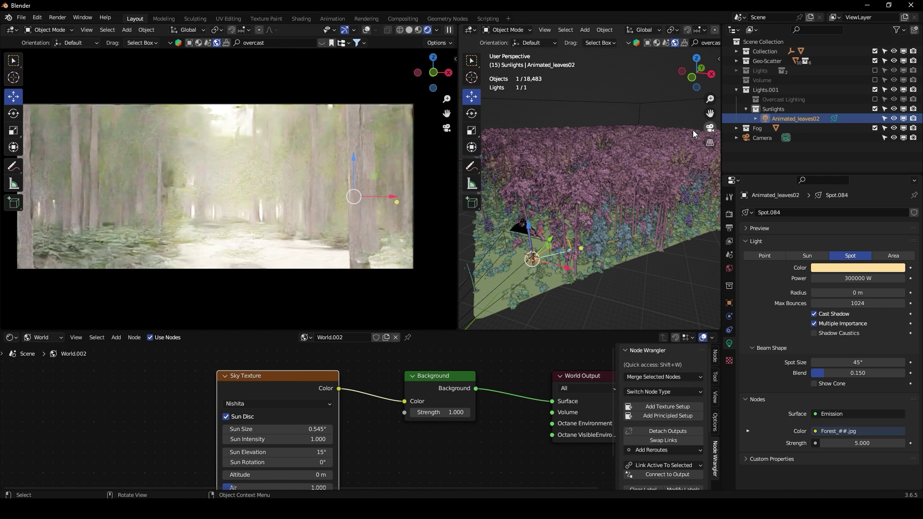
click(792, 156)
middle_drag(332, 178, 284, 186)
click(736, 128)
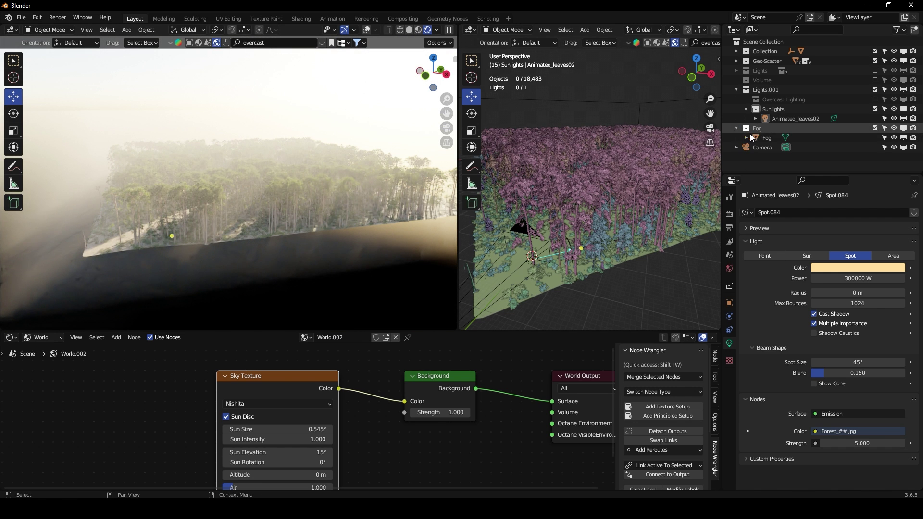
click(765, 137)
click(41, 337)
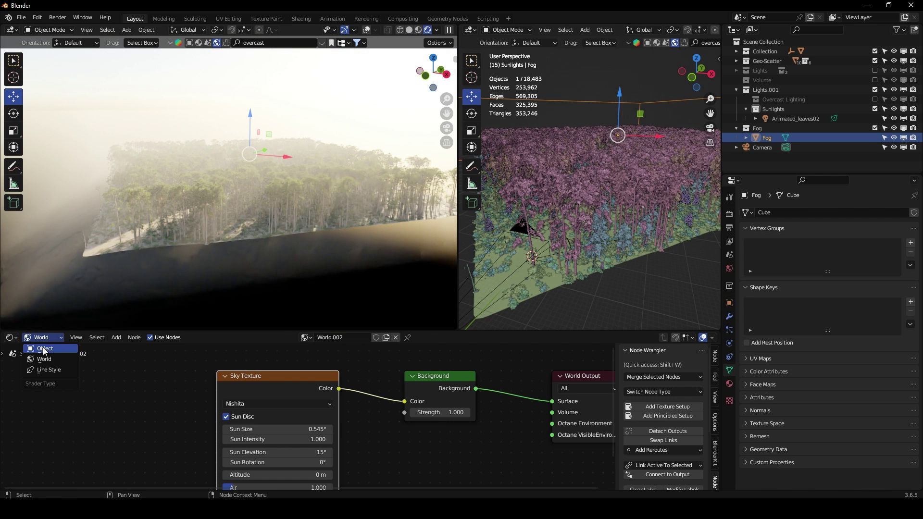
click(41, 340)
scroll(236, 407, up, 4)
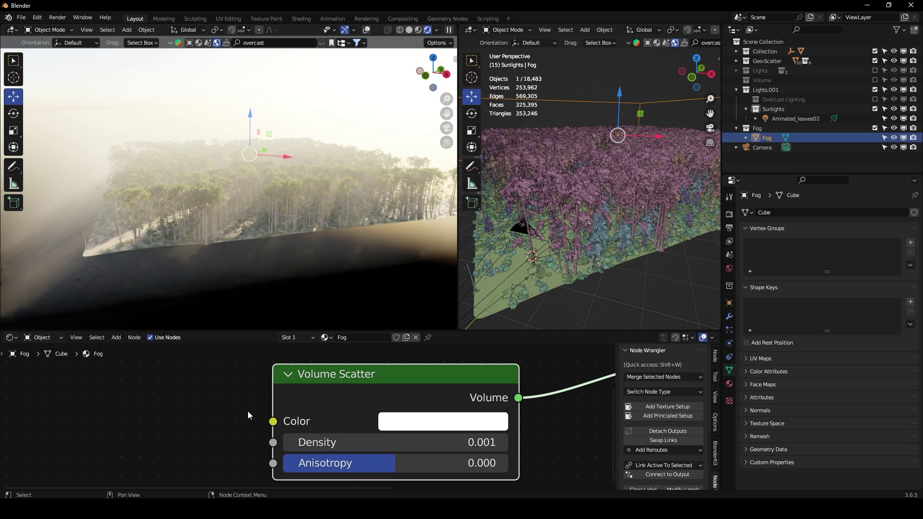
Keep Volume Scatter anisotropy at 0 and density at 0.001, then hide the Fog collection
click(308, 463)
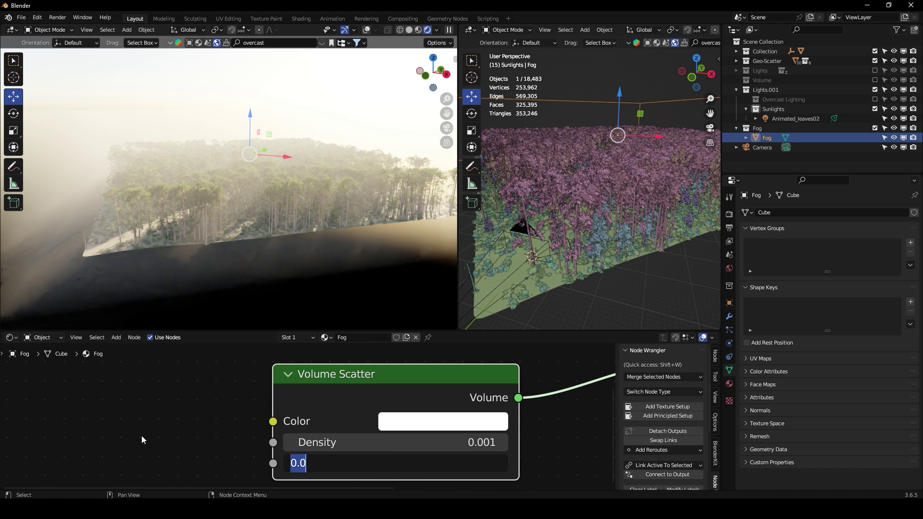
key(Escape)
click(468, 464)
key(Escape)
click(431, 443)
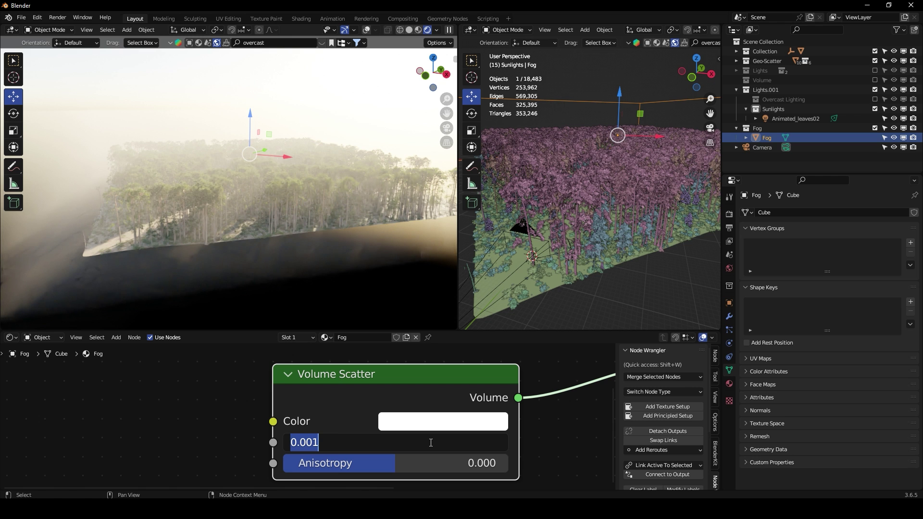
click(306, 443)
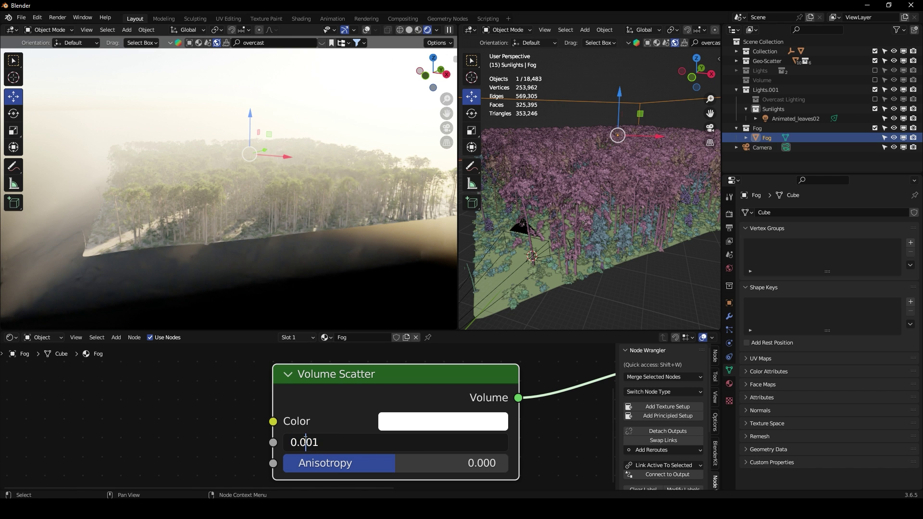
click(181, 432)
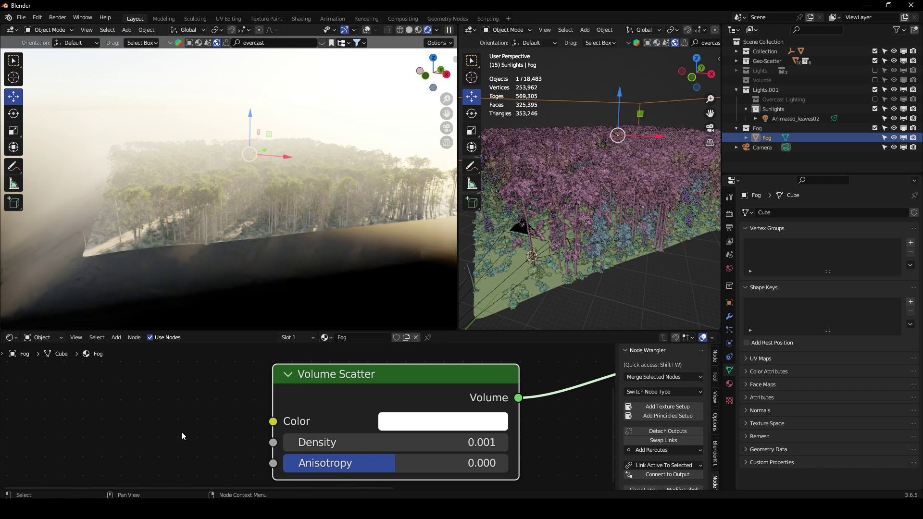
click(776, 162)
click(904, 128)
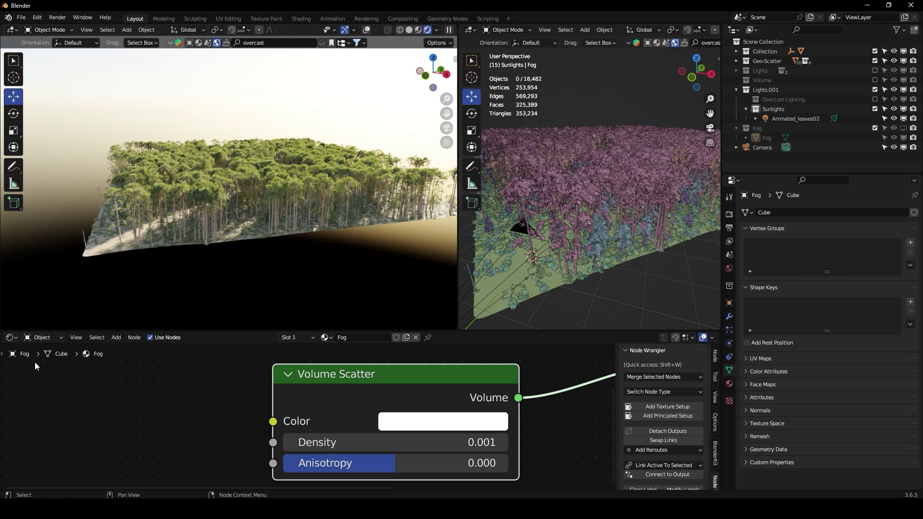
Show the world's Nishita sky nodes and rotate the sun to 75.5°
middle_drag(242, 145, 287, 203)
scroll(295, 212, up, 5)
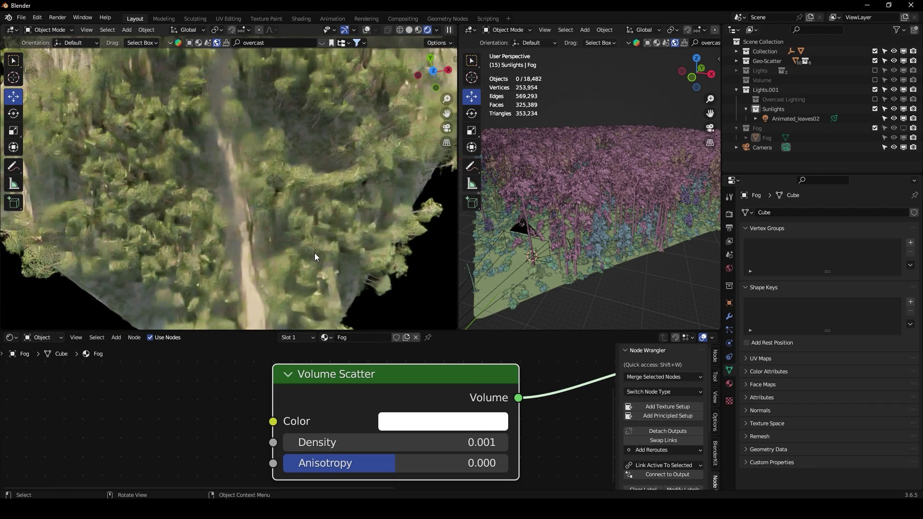
click(44, 359)
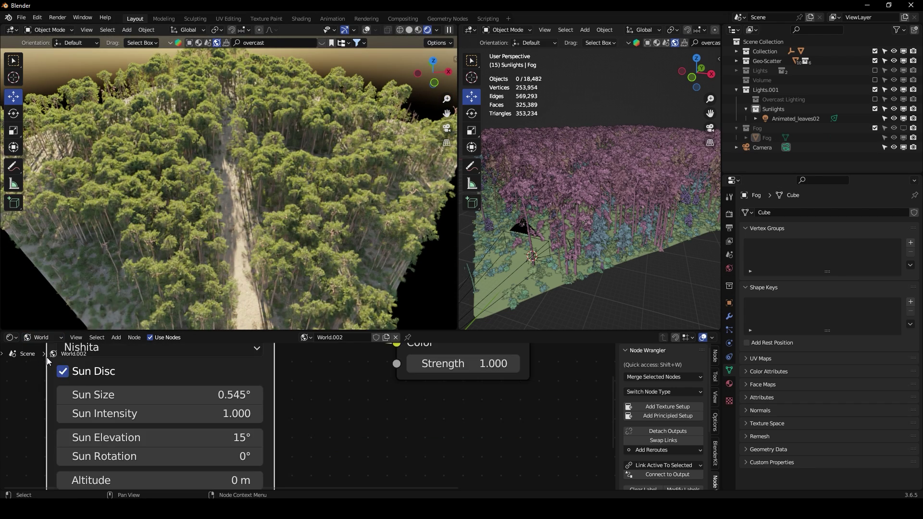
scroll(338, 389, down, 3)
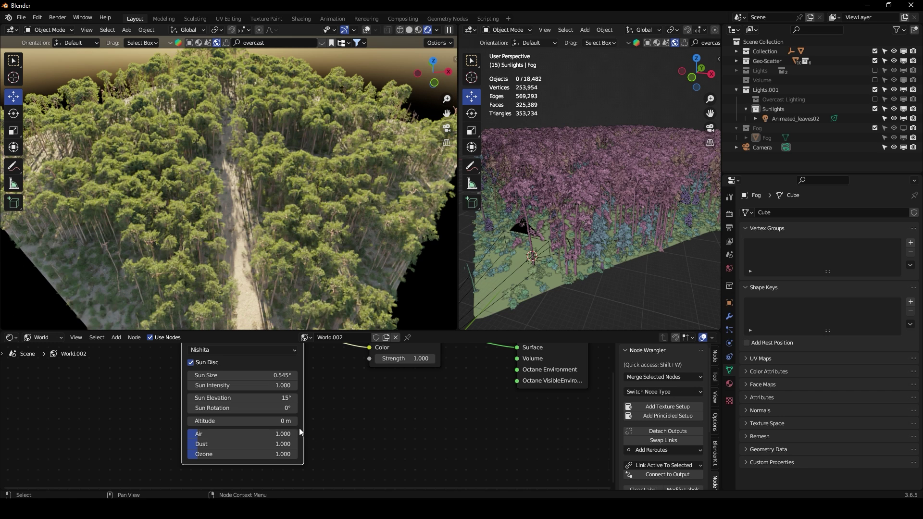
middle_drag(314, 258, 315, 226)
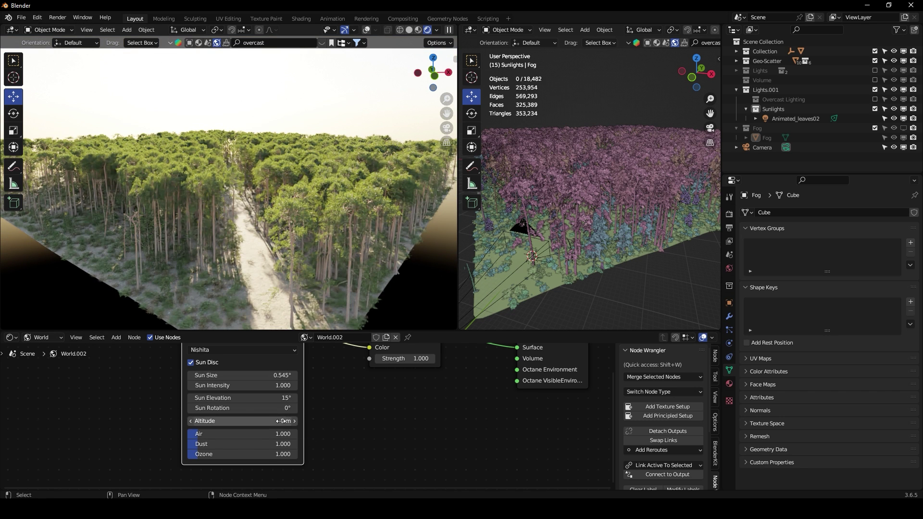
drag(286, 408, 337, 408)
middle_drag(275, 215, 259, 244)
drag(278, 408, 280, 408)
Set the sun elevation to 4° and view the scene through the camera
click(289, 398)
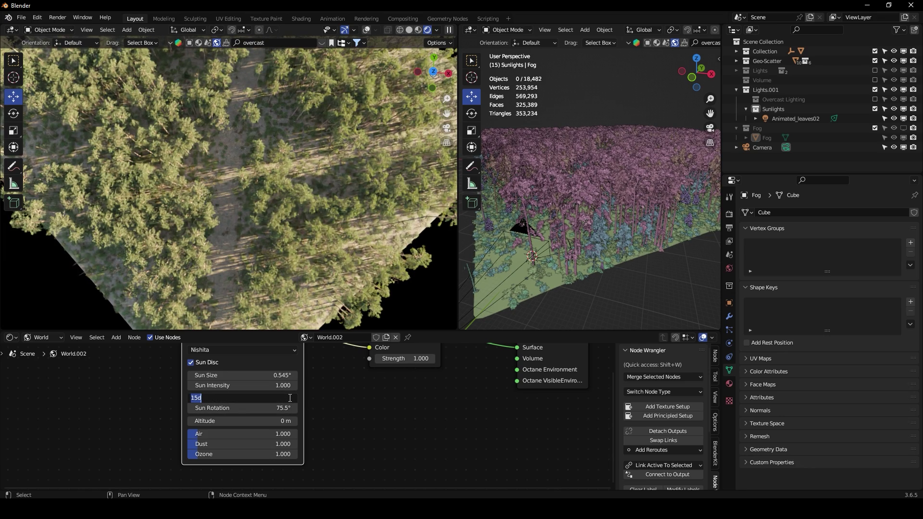
text(4)
key(Return)
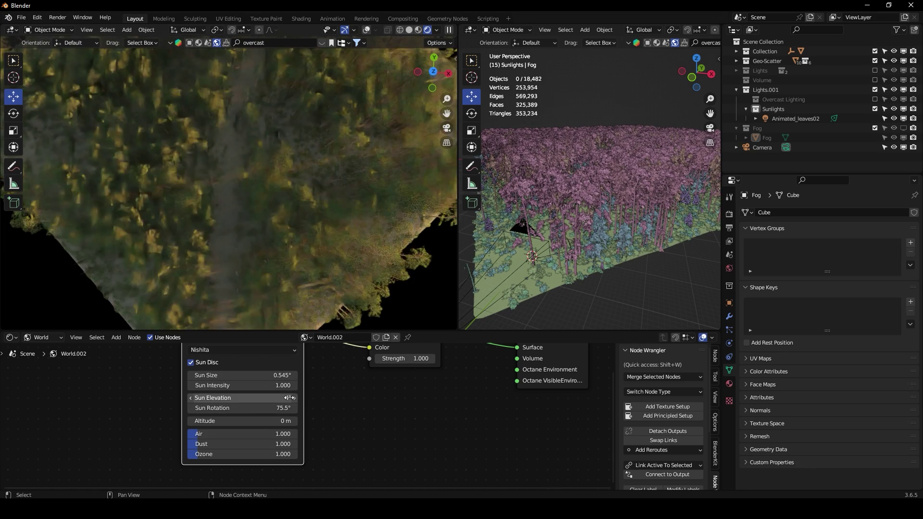
middle_drag(264, 224, 272, 163)
key(KP_0)
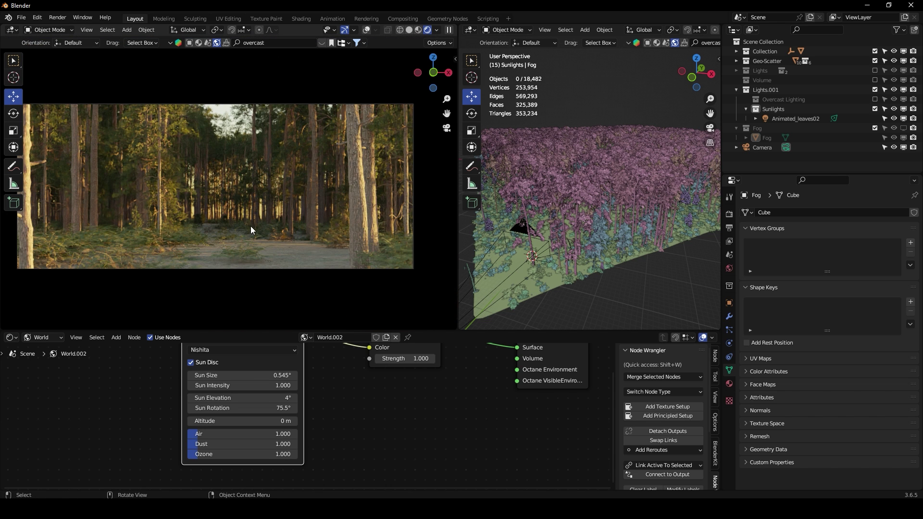
middle_drag(351, 402, 347, 384)
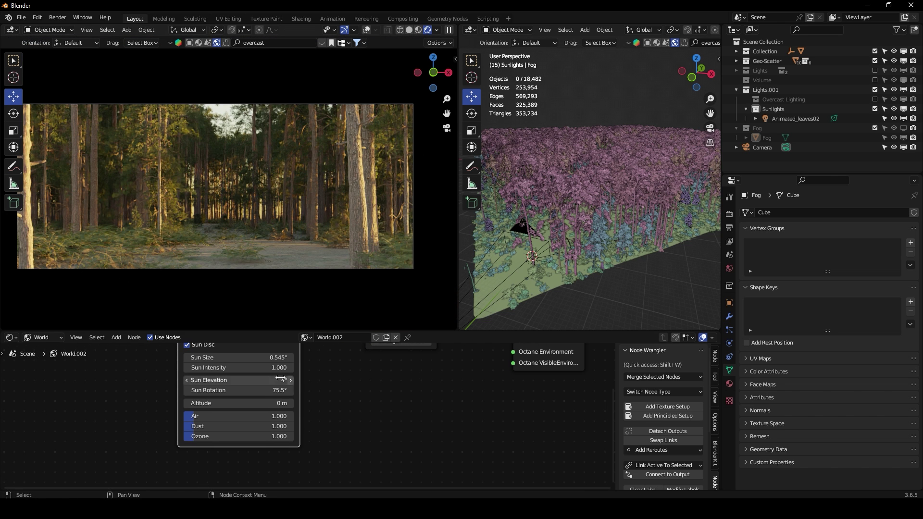
Set the sky's sun intensity to 0 and ozone to 3
click(267, 366)
text(0)
key(Return)
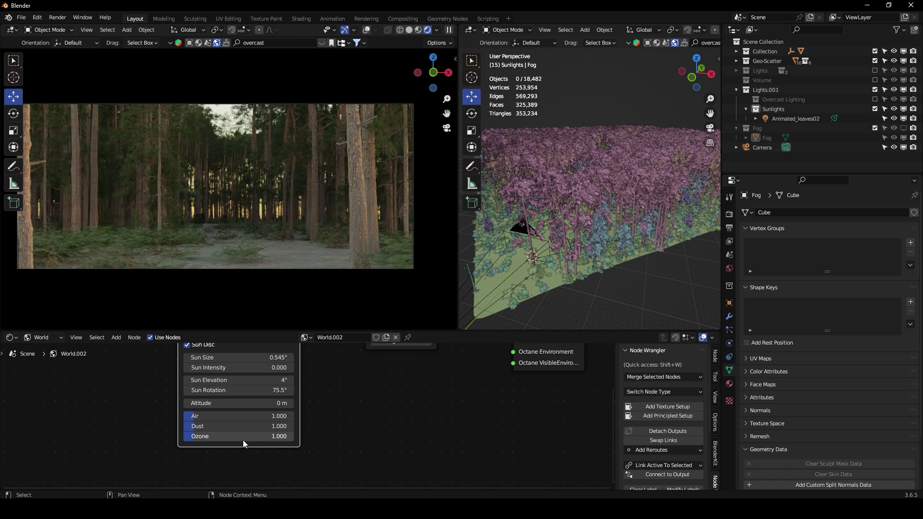
click(259, 435)
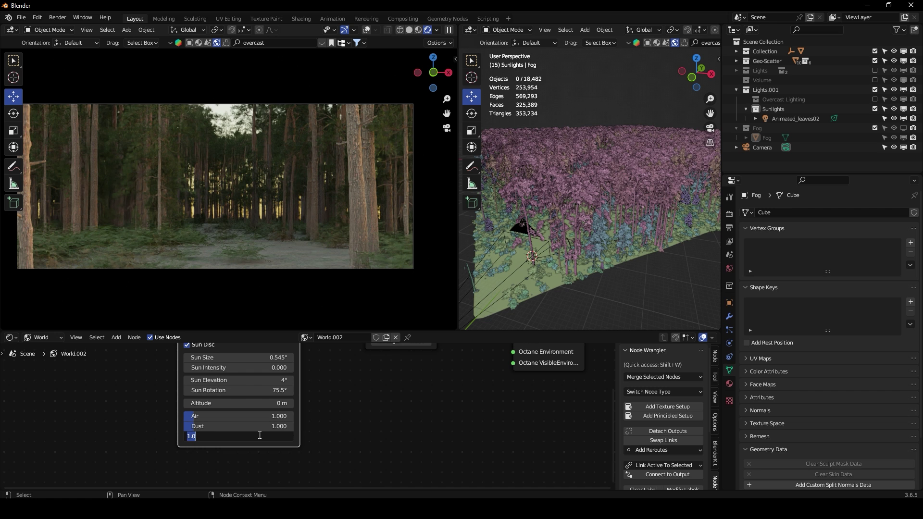
text(3)
key(Return)
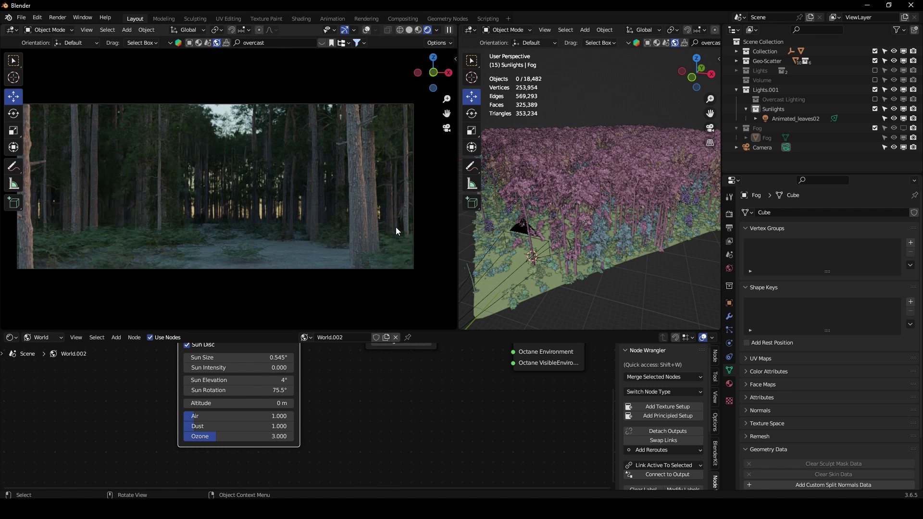
Lower the world Background strength to 0.3
scroll(411, 402, up, 1)
middle_drag(412, 402, 396, 439)
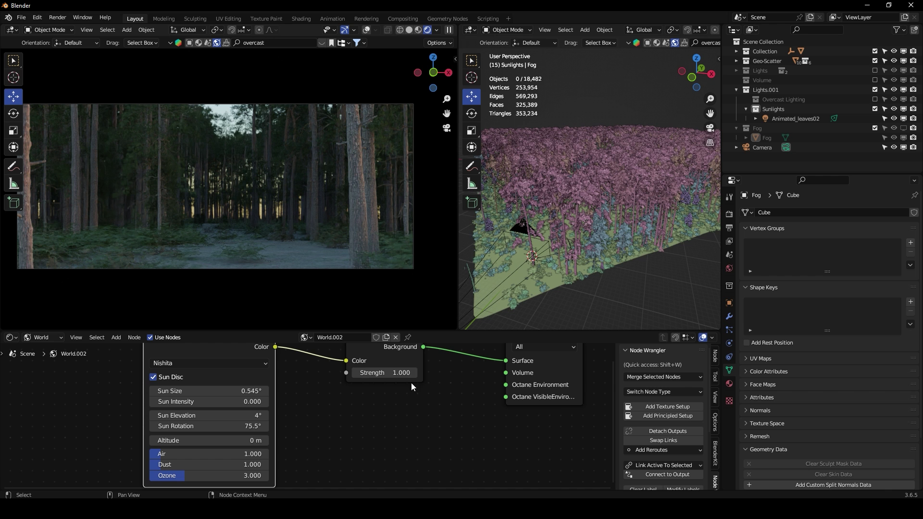
click(402, 374)
text(.1)
key(Return)
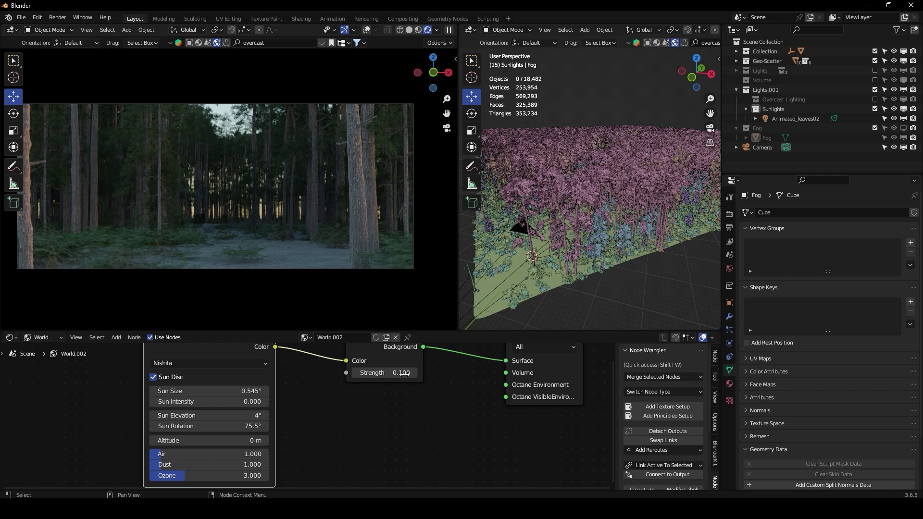
click(406, 375)
text(.)
text(.3)
key(Return)
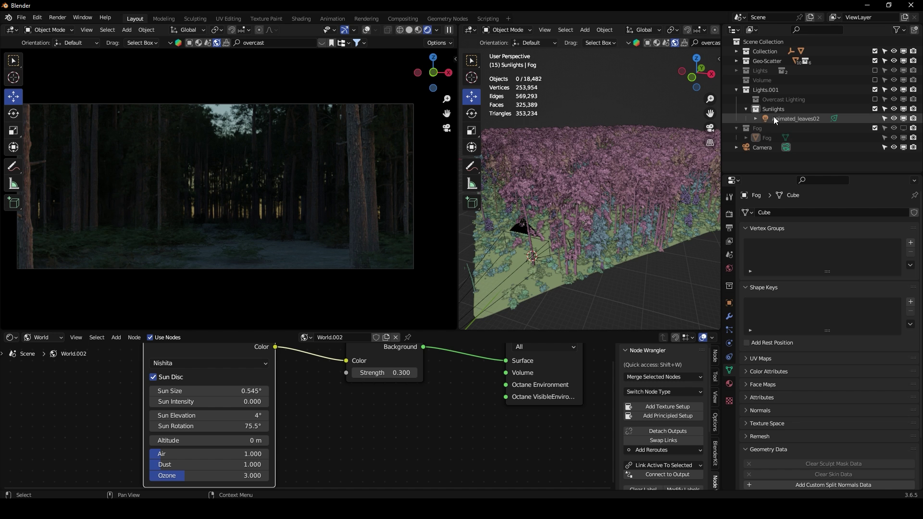
Select Animated_leaves02 and unplug the sky Background from the World Output
click(810, 120)
middle_drag(427, 423, 398, 453)
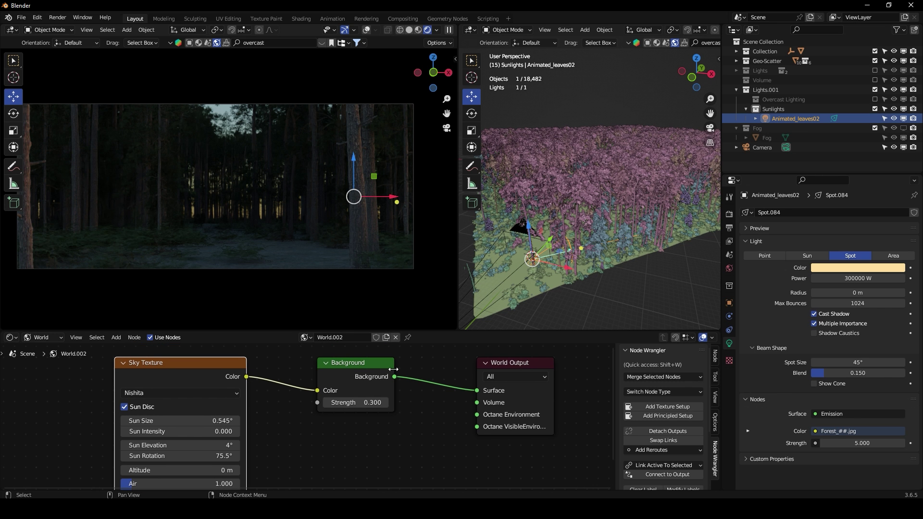
drag(470, 390, 455, 385)
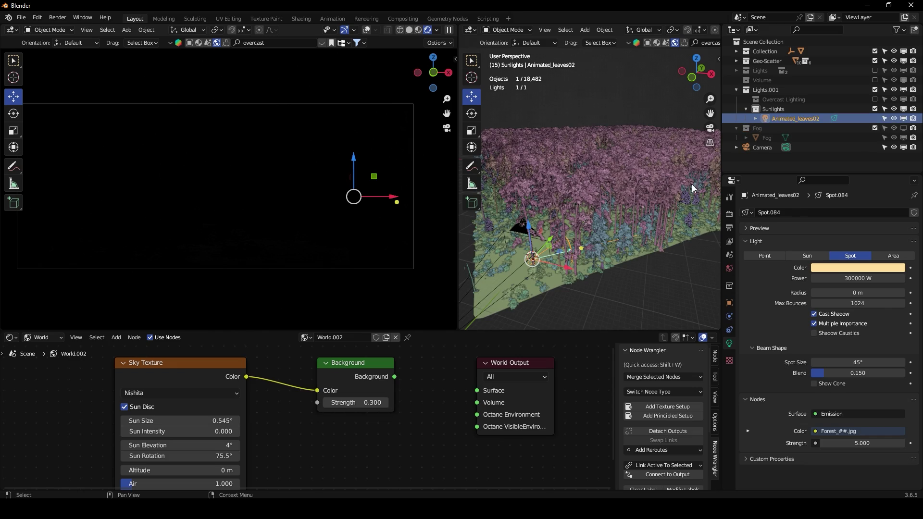
Frame the Animated_leaves02 spotlight, shift it sideways along X, and show its object nodes
key(KP_Decimal)
mouse_move(572, 256)
middle_down()
mouse_move(593, 283)
mouse_move(570, 264)
middle_up()
middle_drag(599, 231, 618, 233)
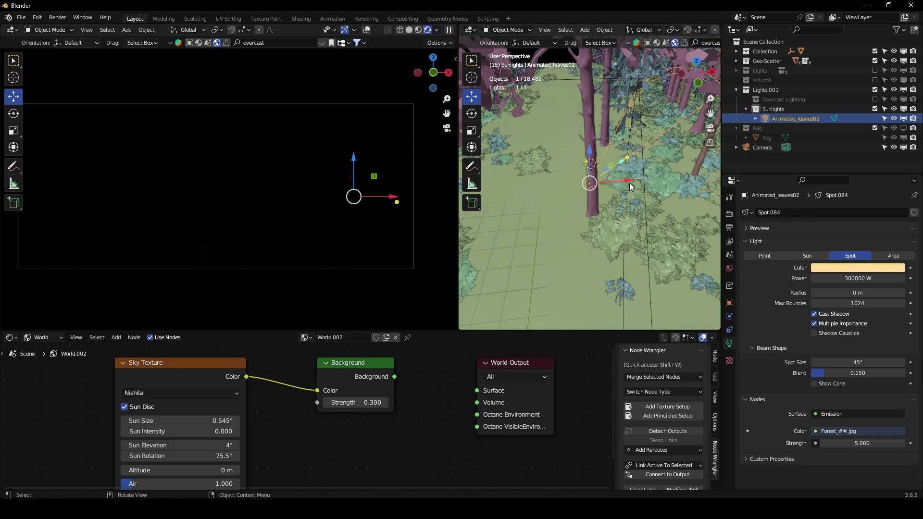
drag(629, 183, 651, 86)
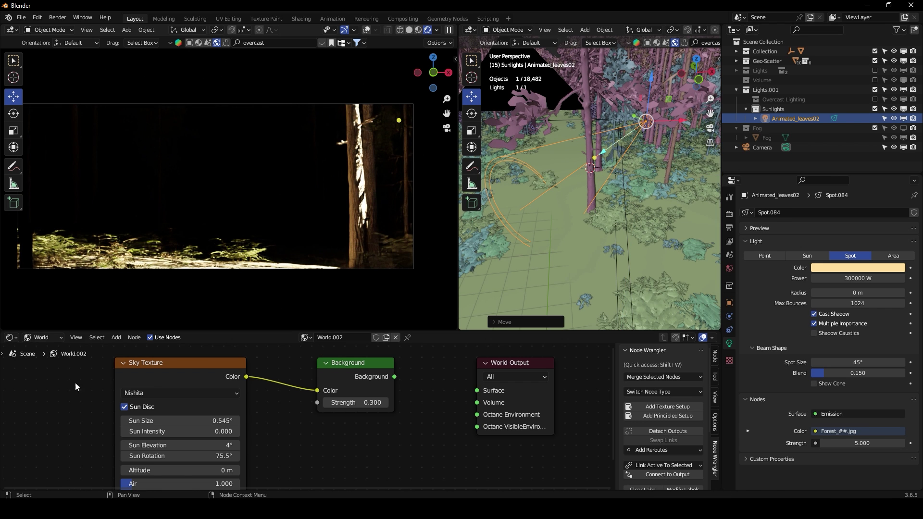
click(43, 337)
click(39, 347)
Arrange the light's nodes, keep Emission strength at 5, and select the Forest_##.jpg node
scroll(406, 407, down, 1)
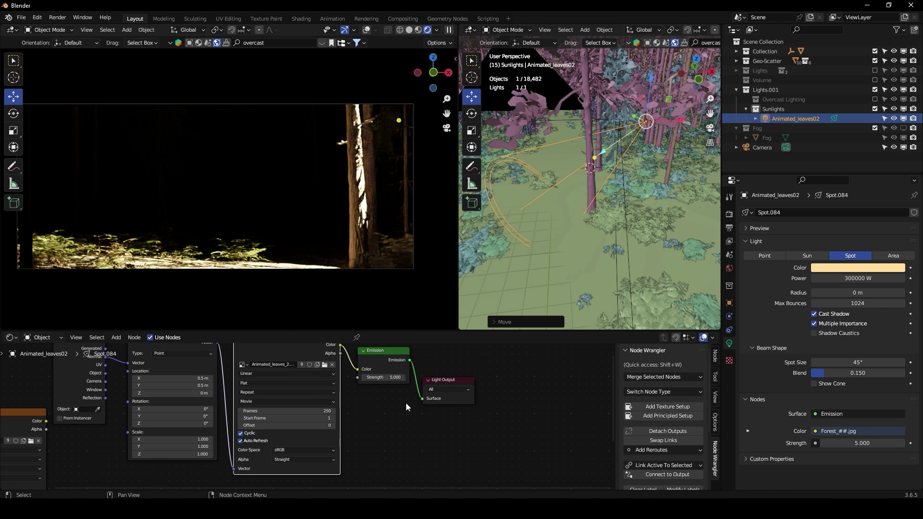
middle_drag(406, 408, 406, 453)
drag(380, 393, 382, 388)
scroll(378, 434, up, 5)
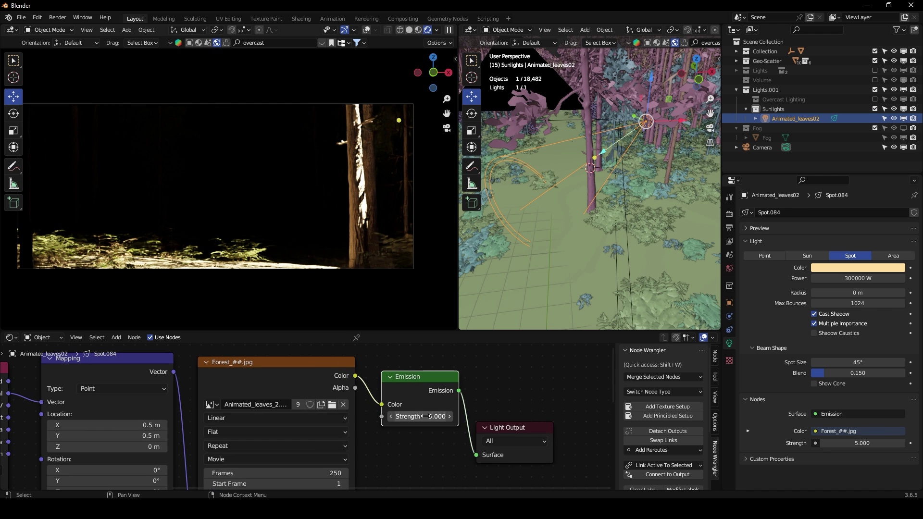
click(436, 417)
key(Return)
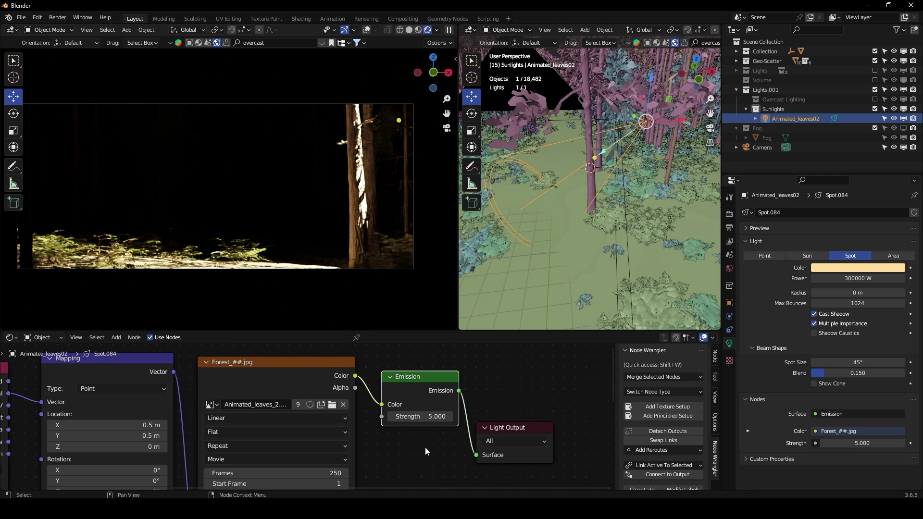
scroll(425, 447, down, 5)
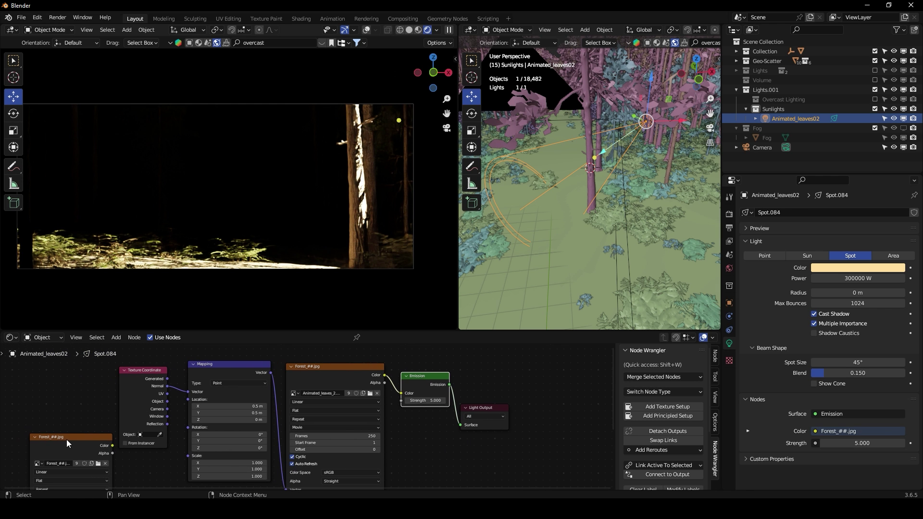
drag(67, 439, 25, 442)
middle_drag(78, 387, 96, 394)
scroll(379, 396, up, 5)
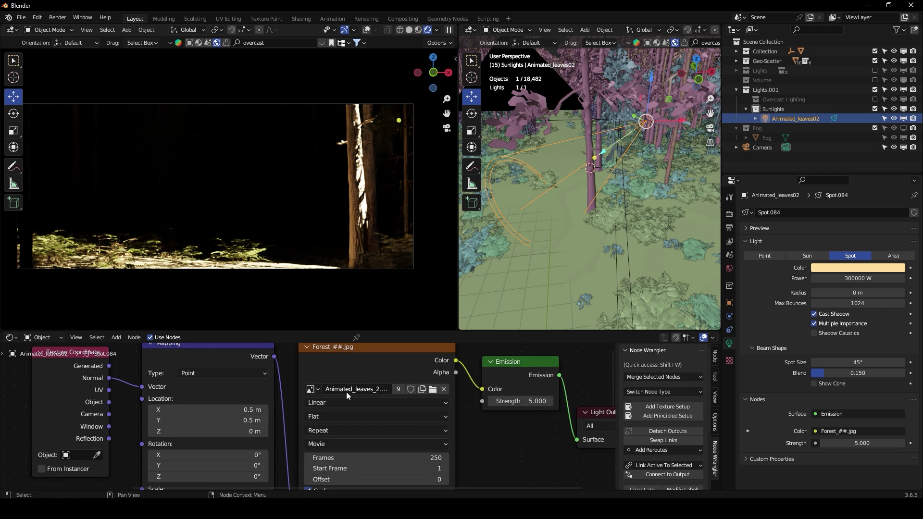
scroll(346, 392, down, 2)
click(345, 388)
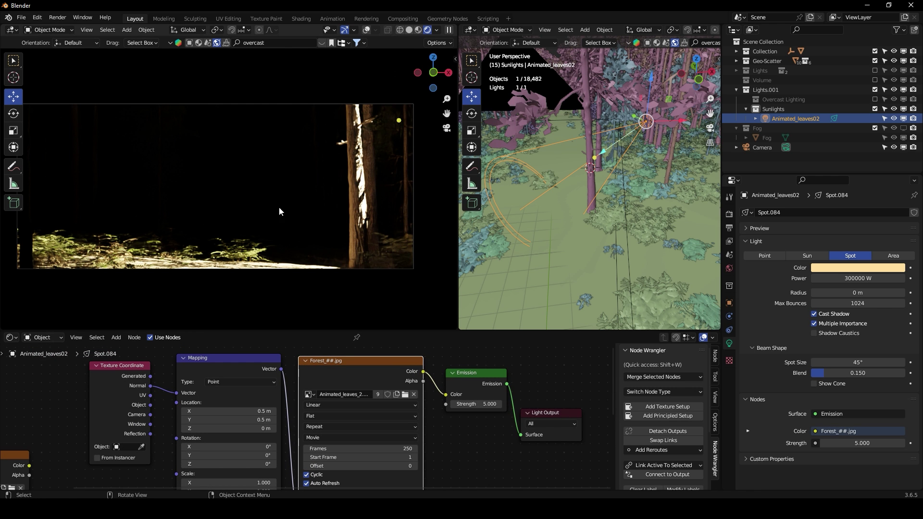
Connect the Forest_##.jpg image Color to the Emission Color input
middle_drag(279, 211, 302, 240)
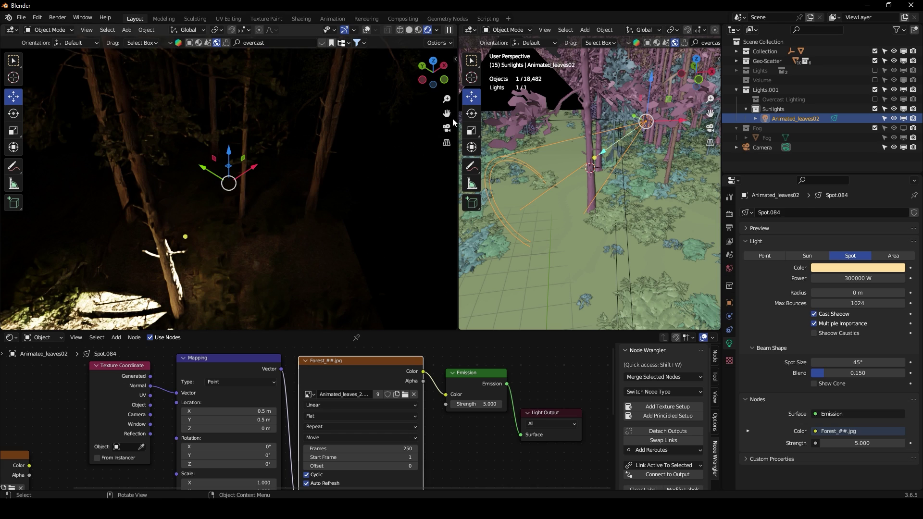
drag(454, 122, 469, 139)
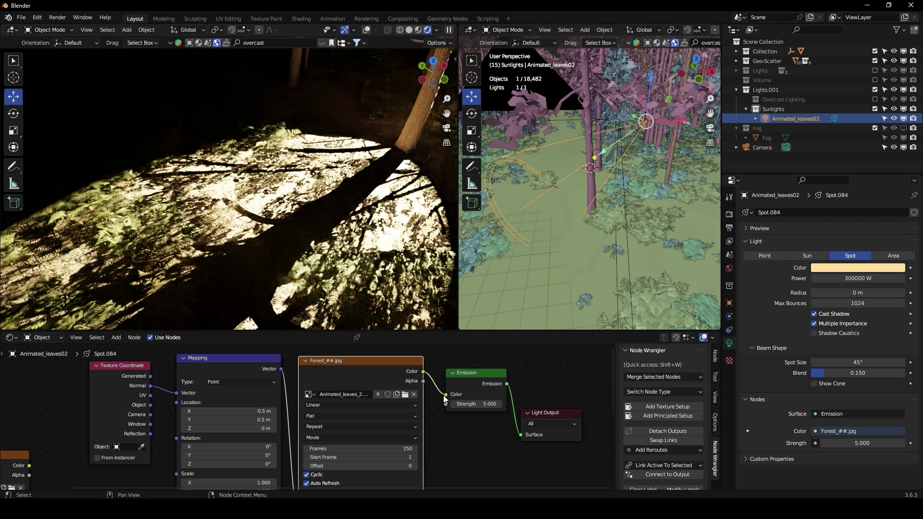
drag(443, 395, 436, 391)
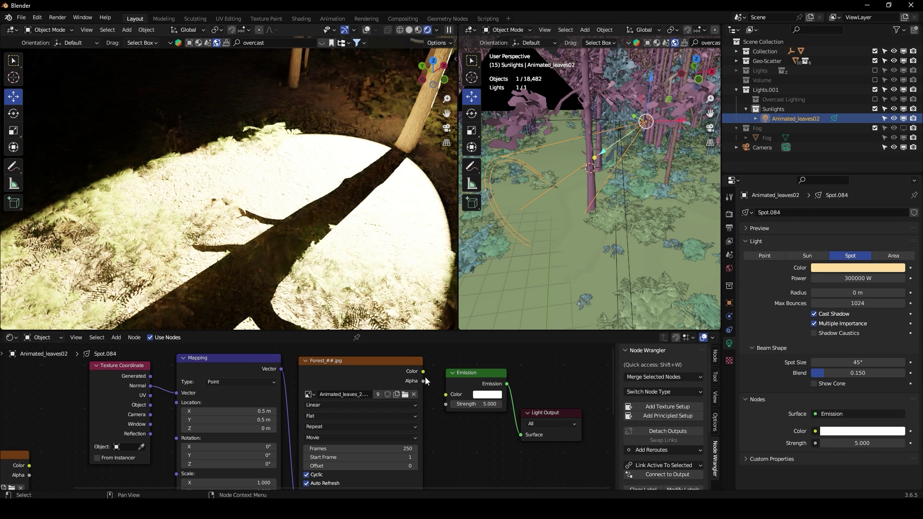
drag(424, 372, 443, 395)
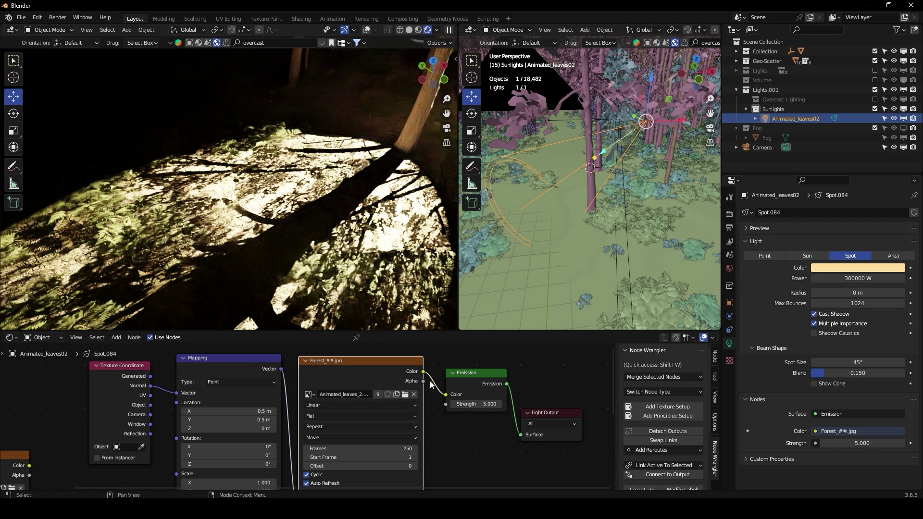
Raise the spot light's beam Blend to 0.645 for softer edges
middle_drag(320, 240, 208, 218)
drag(339, 363, 341, 364)
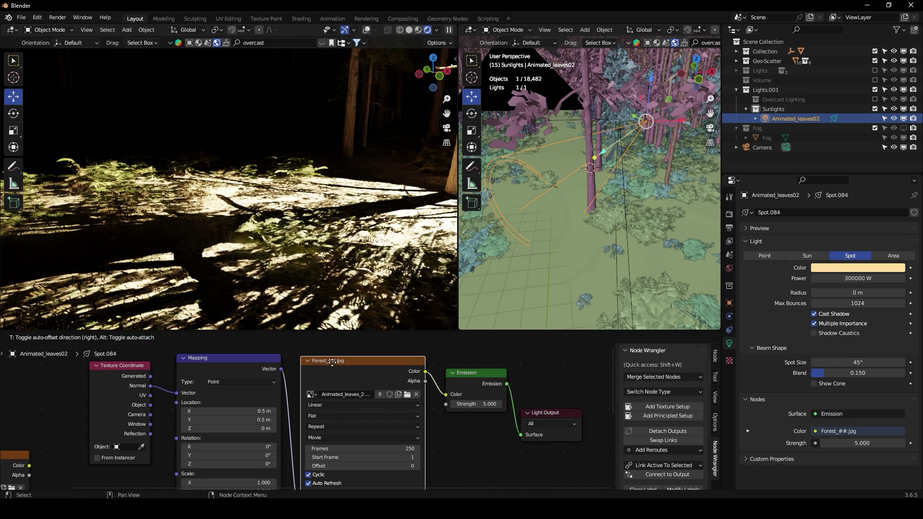
middle_drag(336, 202, 318, 235)
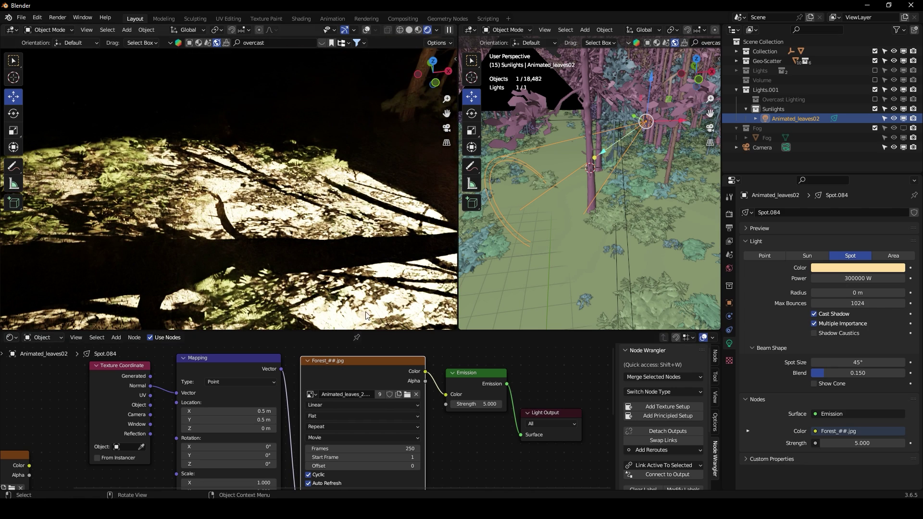
drag(825, 374, 871, 374)
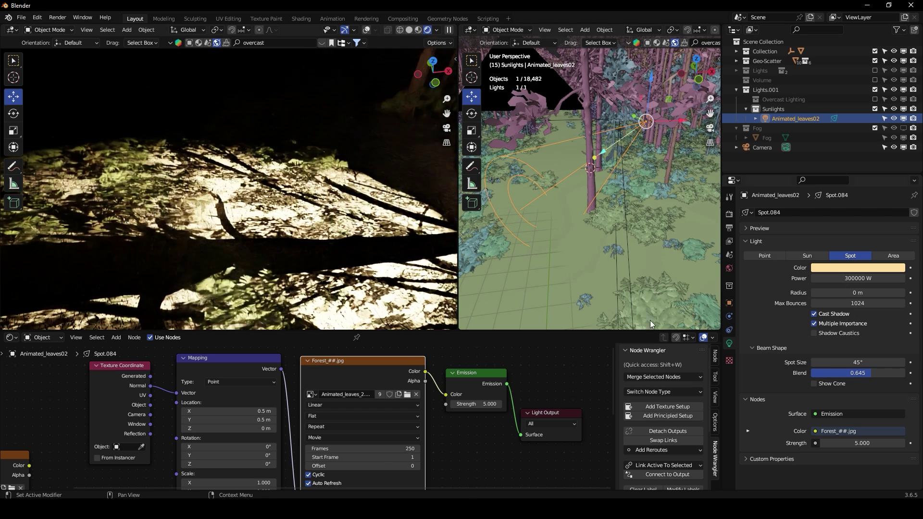
In camera view, make the Fog collection visible and move the spotlight about 17 m along X
key(KP_0)
scroll(342, 235, down, 1)
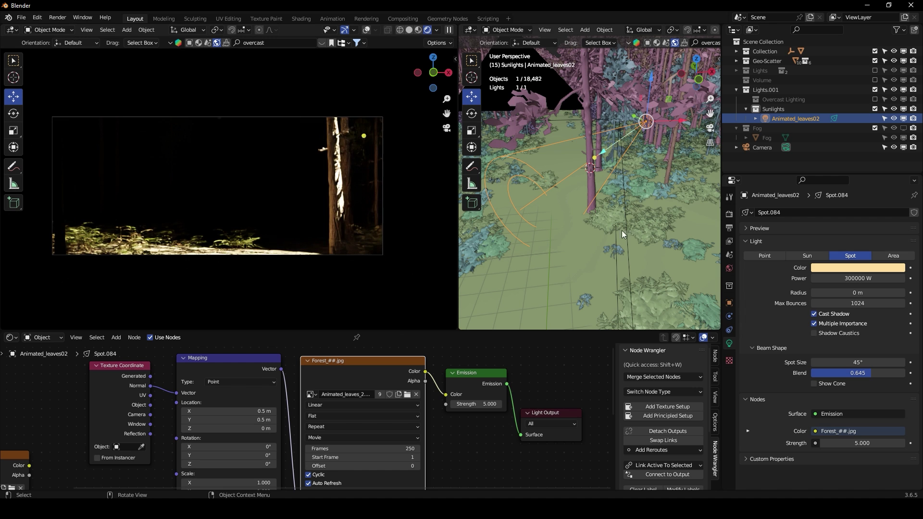
click(904, 128)
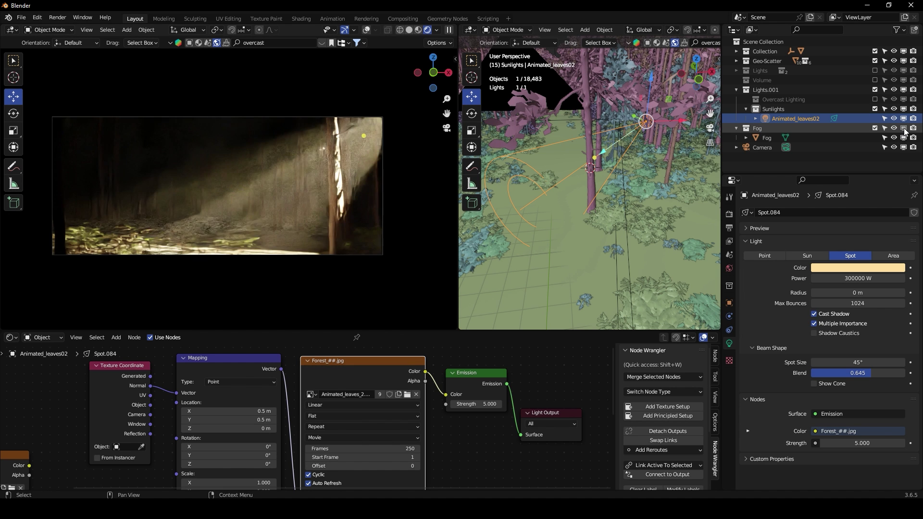
scroll(571, 216, down, 8)
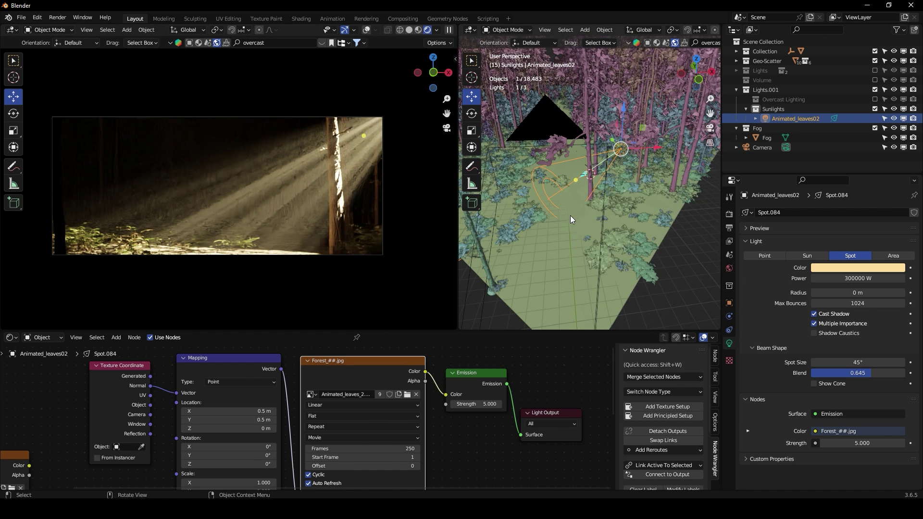
drag(627, 179, 683, 106)
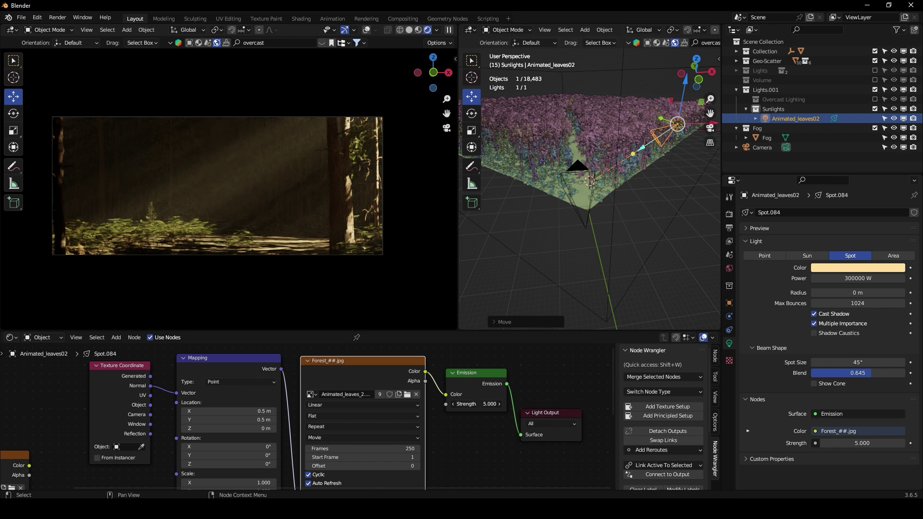
Set the light's Emission strength to 10 and move it along Y
key(Return)
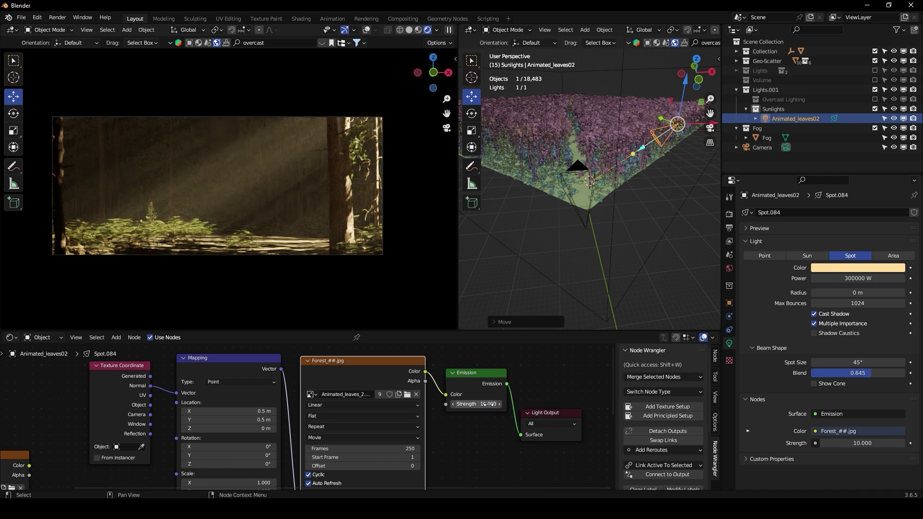
middle_drag(577, 198, 584, 237)
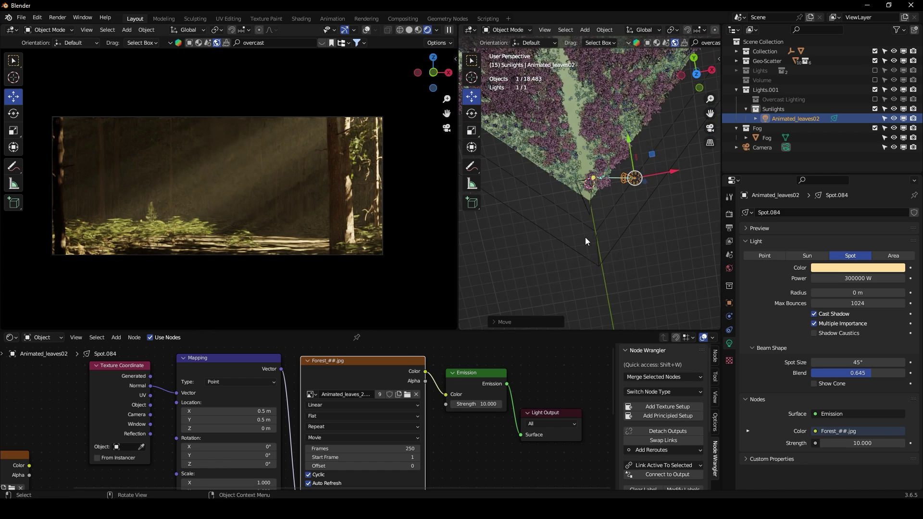
mouse_move(629, 151)
mouse_down()
mouse_move(629, 132)
mouse_move(632, 158)
mouse_move(629, 132)
mouse_up()
Lower the spotlight along Z to a height of 20.186 m
click(730, 303)
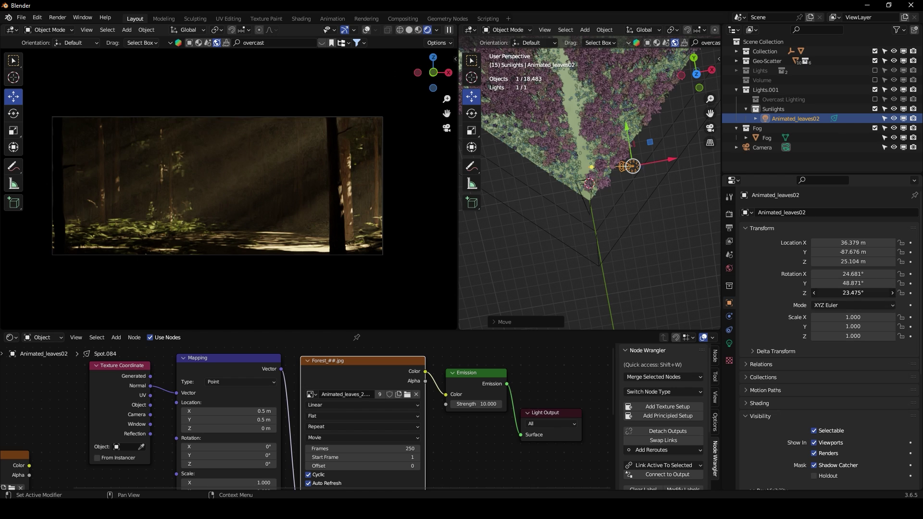
middle_drag(572, 216, 625, 111)
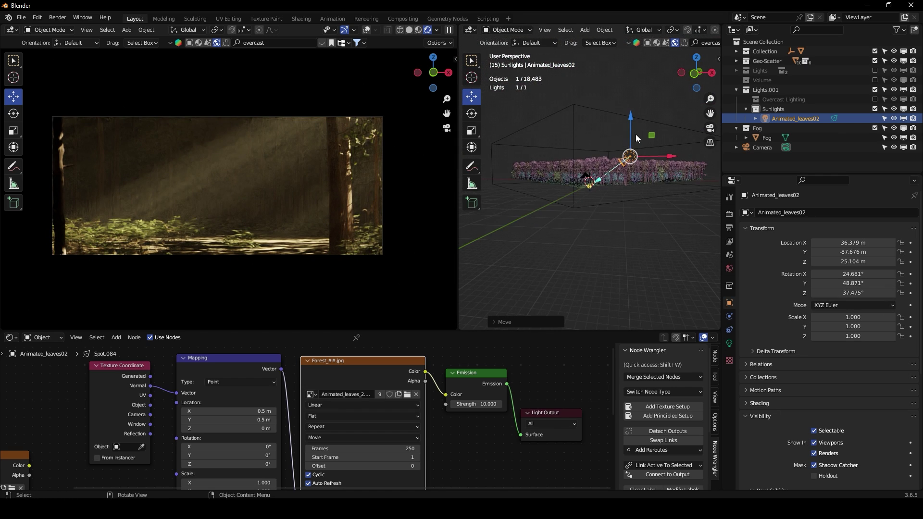
key(g)
key(z)
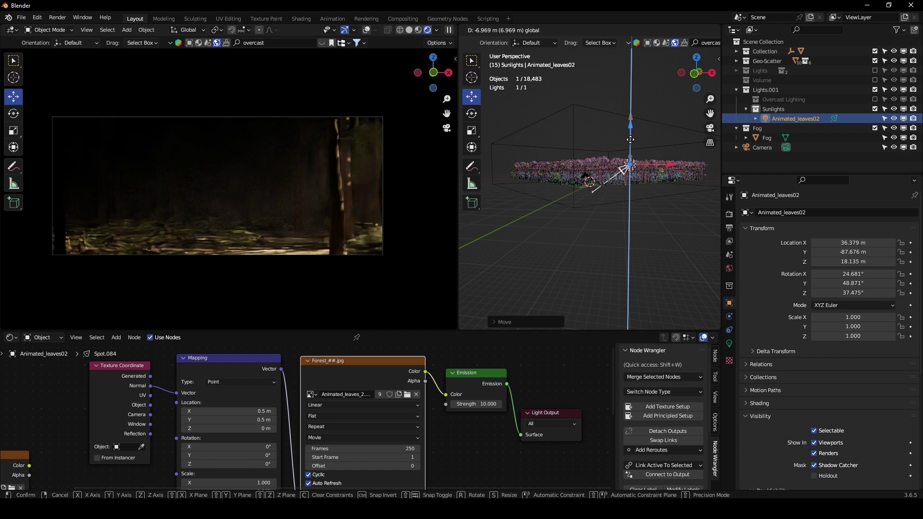
click(631, 138)
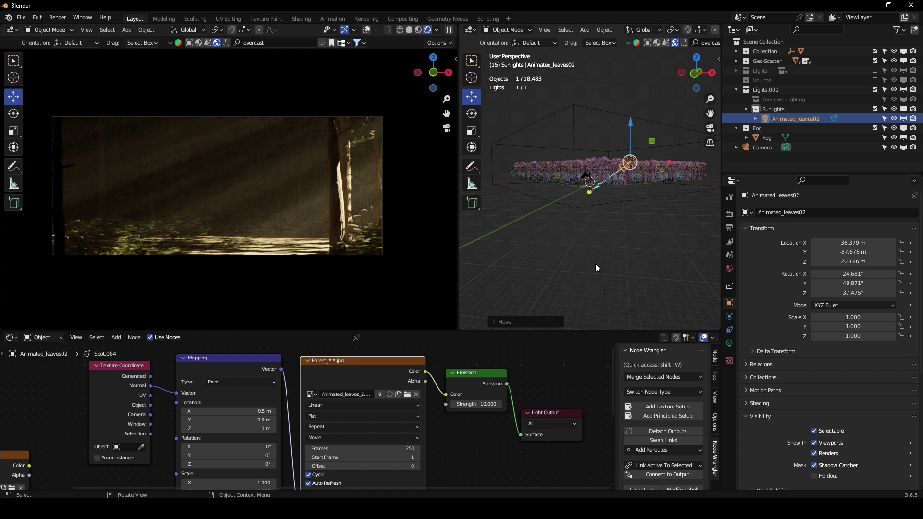
middle_drag(595, 263, 631, 253)
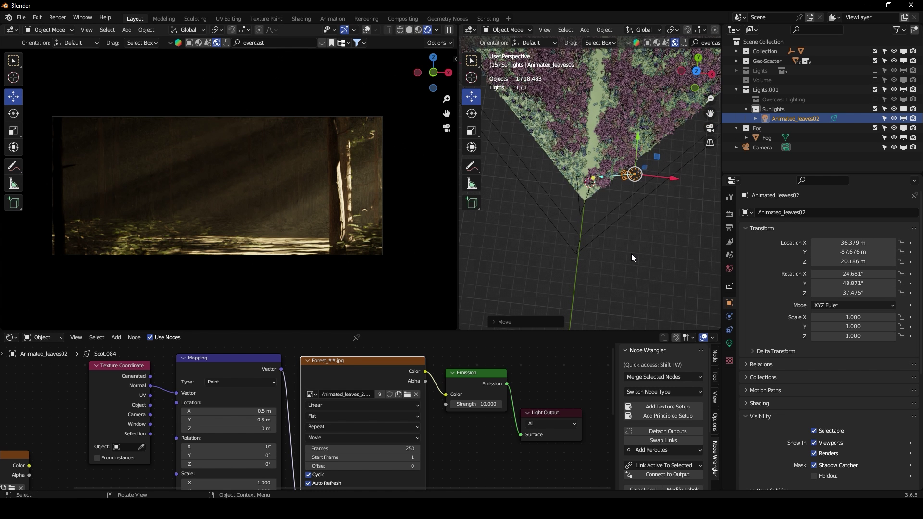
Create an FG Lights collection inside Sunlights, deleting a stray extra collection
double_click(795, 120)
double_click(777, 108)
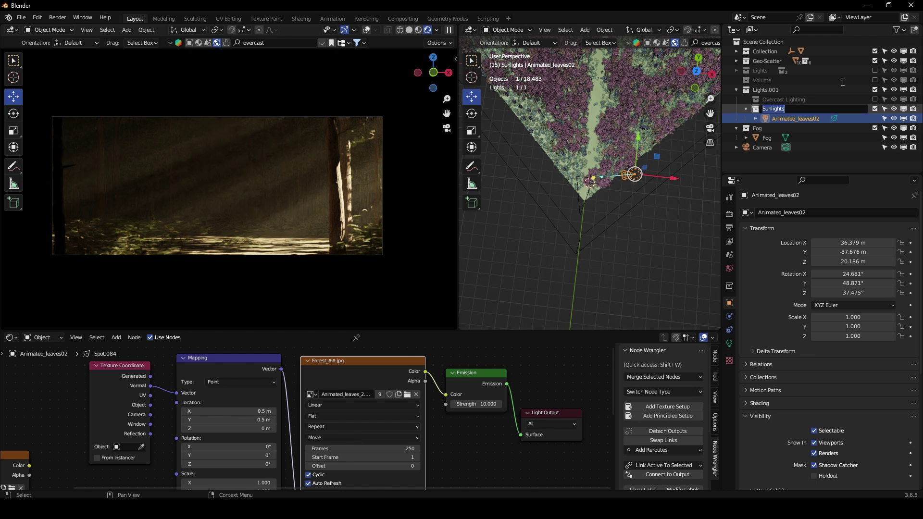
click(915, 29)
click(915, 29)
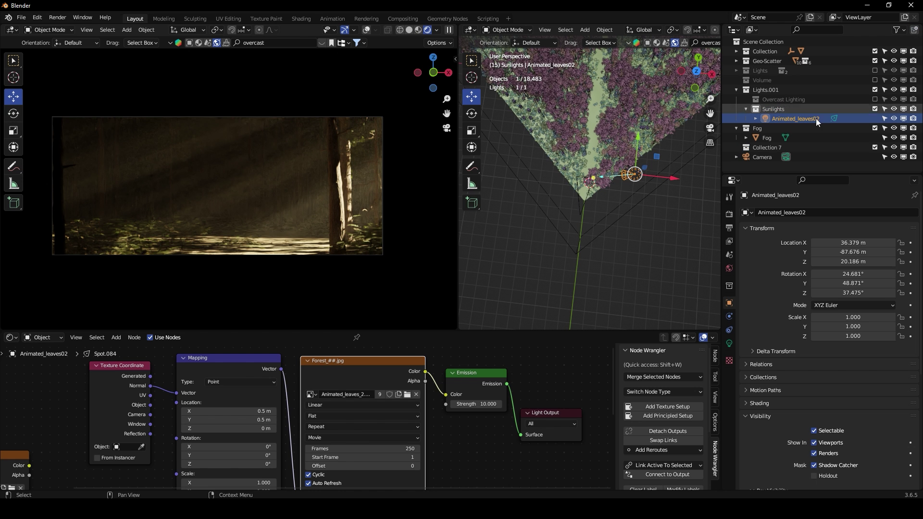
click(764, 148)
key(x)
click(772, 110)
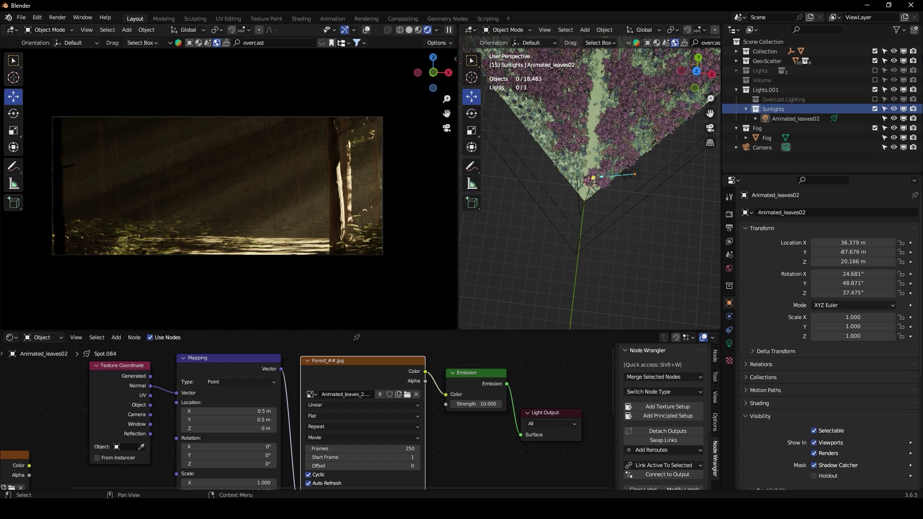
click(914, 30)
double_click(779, 119)
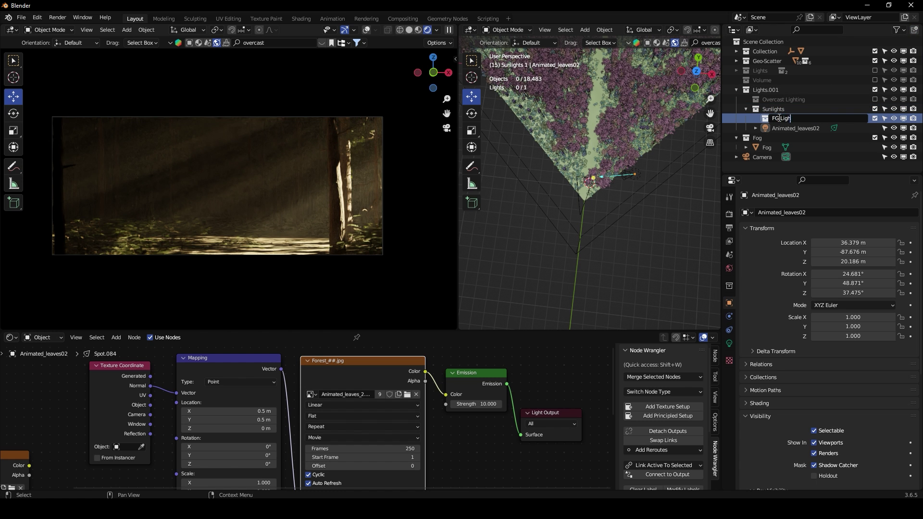
text(FG Lights)
key(Return)
Add a BG Lights collection in Sunlights and move Animated_leaves02 into FG Lights
click(774, 110)
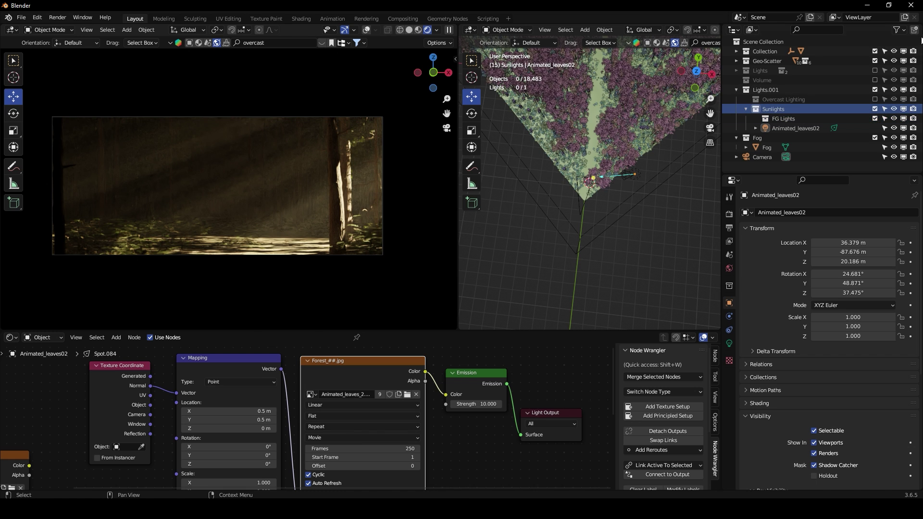
click(915, 32)
double_click(789, 127)
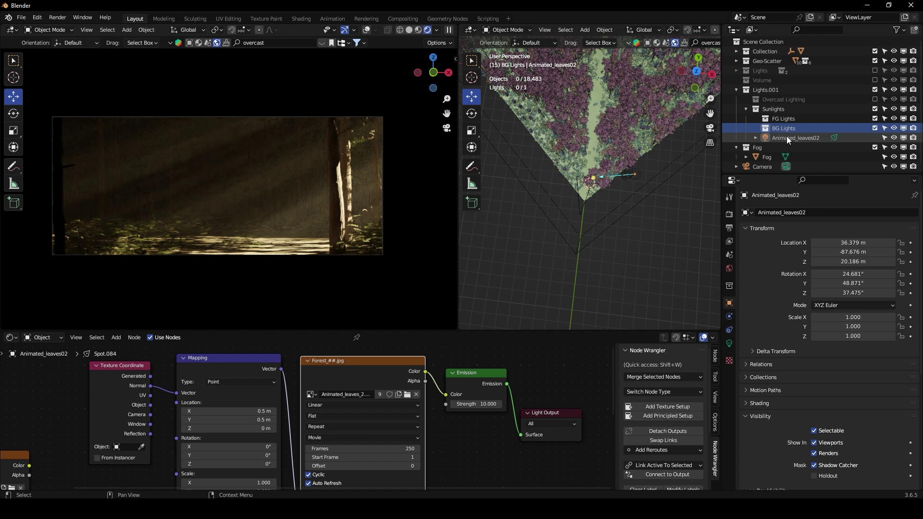
click(786, 136)
drag(774, 137, 791, 119)
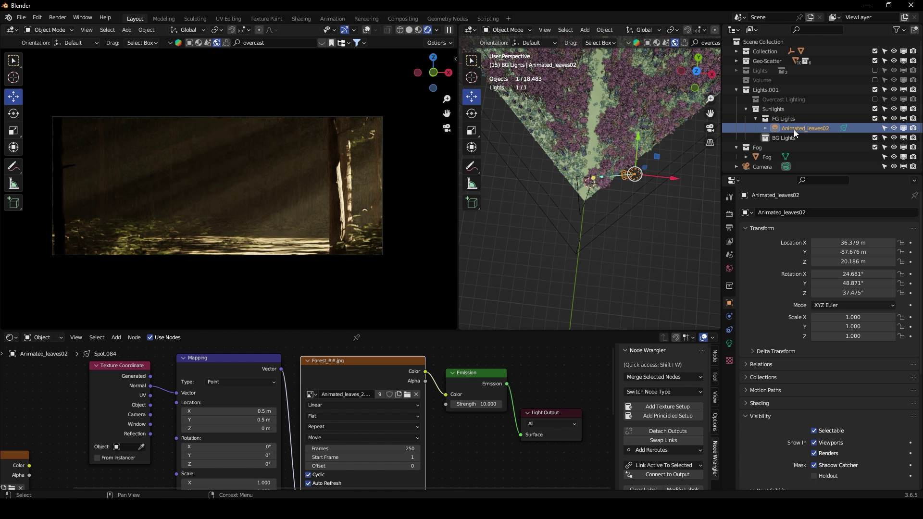
Duplicate the leaf gobo light in place as Animated_leaves02.005 and hide the original
key(shift+d)
right_click(658, 154)
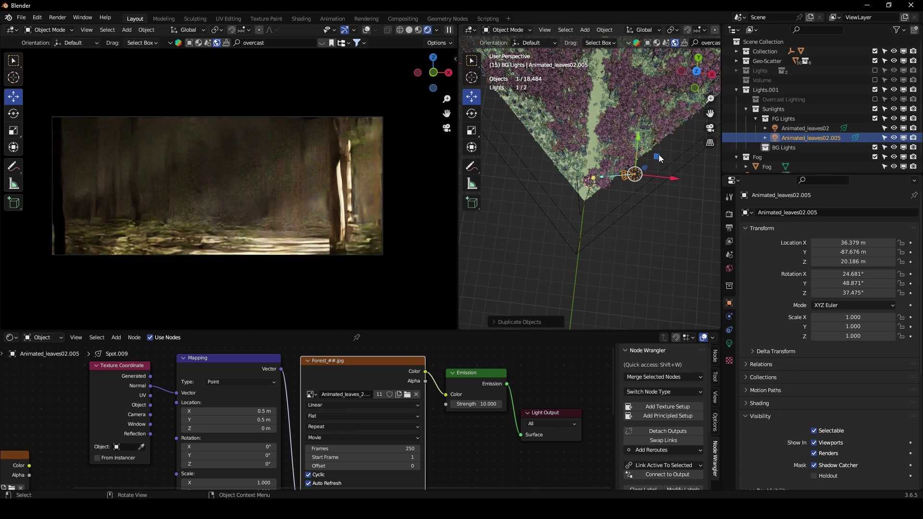
click(903, 129)
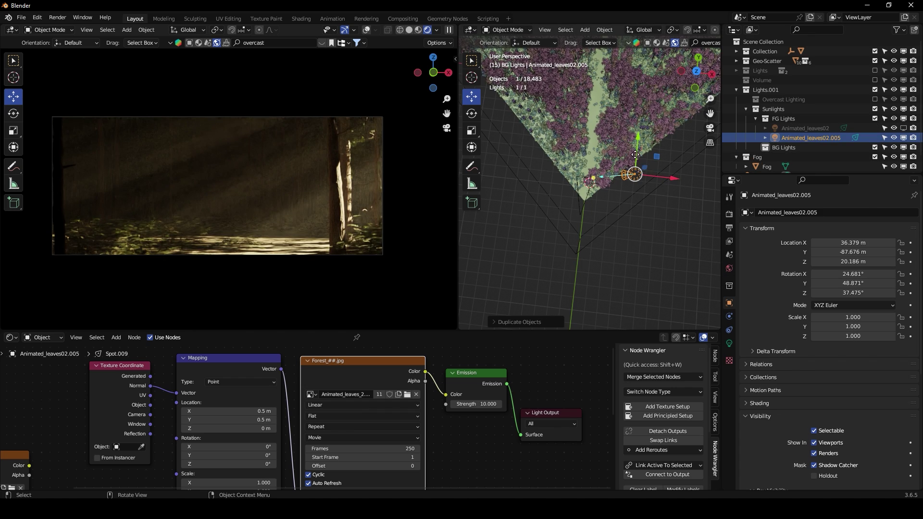
Move the copy to X 32.161, Y -75.914, Z 27.602, keeping the original hidden
drag(635, 155, 638, 140)
middle_drag(611, 186, 617, 128)
drag(630, 129, 631, 120)
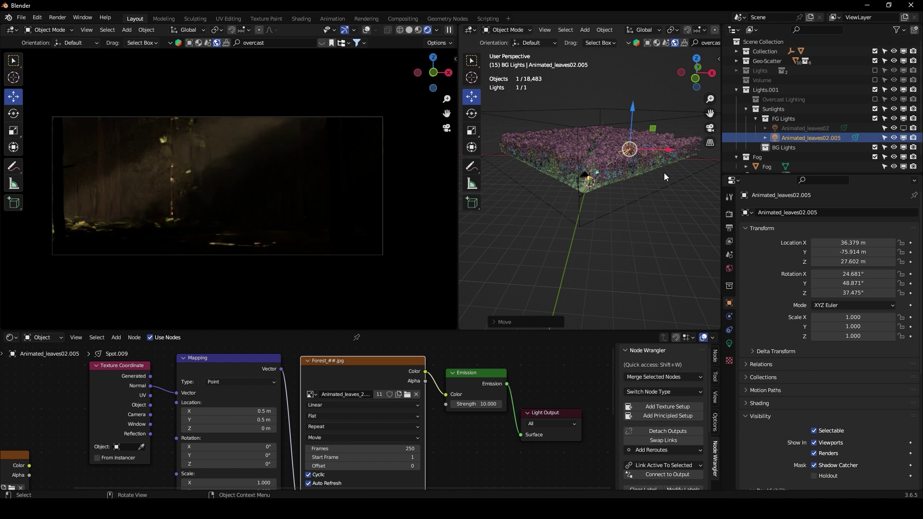
drag(662, 153, 658, 153)
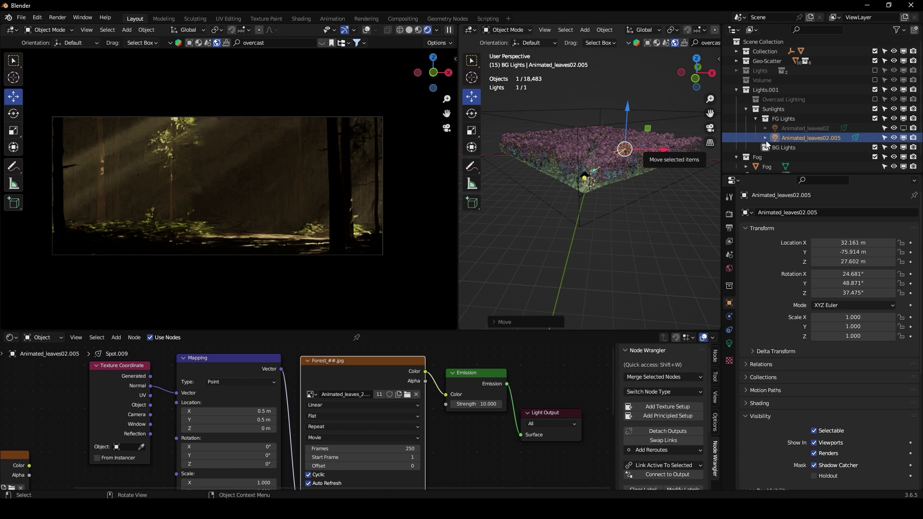
click(904, 128)
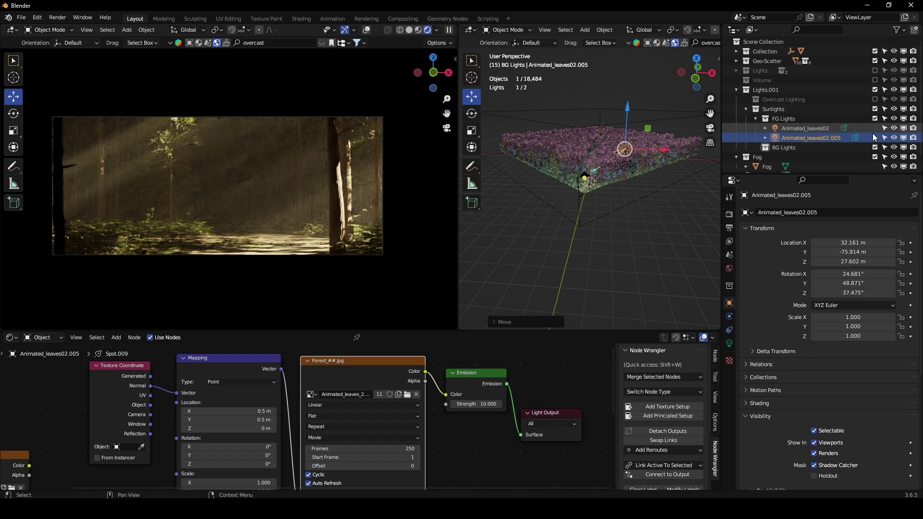
click(904, 128)
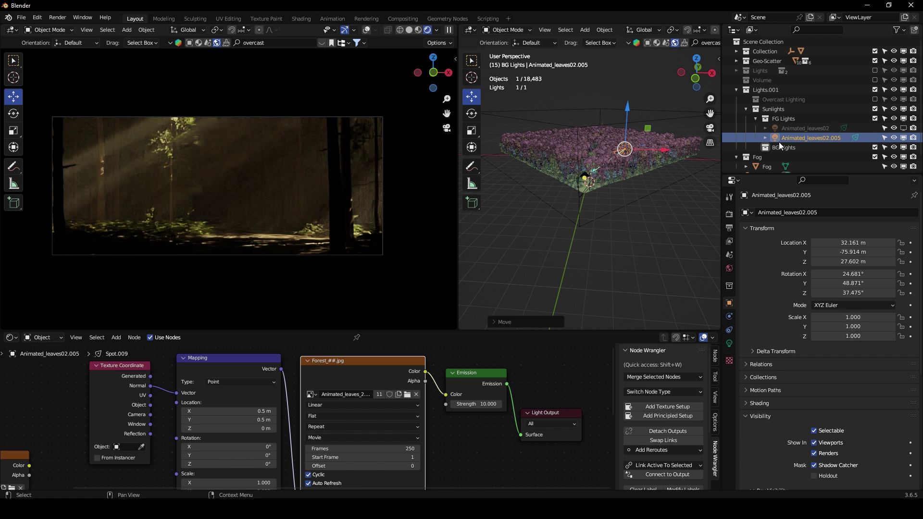
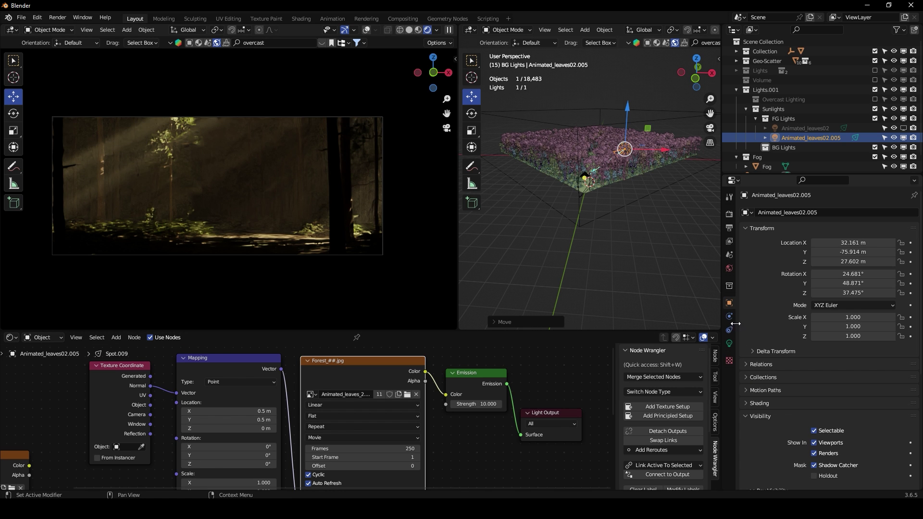
Turn off Volume Scatter ray visibility for the Animated_leaves02.005 spot light
scroll(753, 322, down, 4)
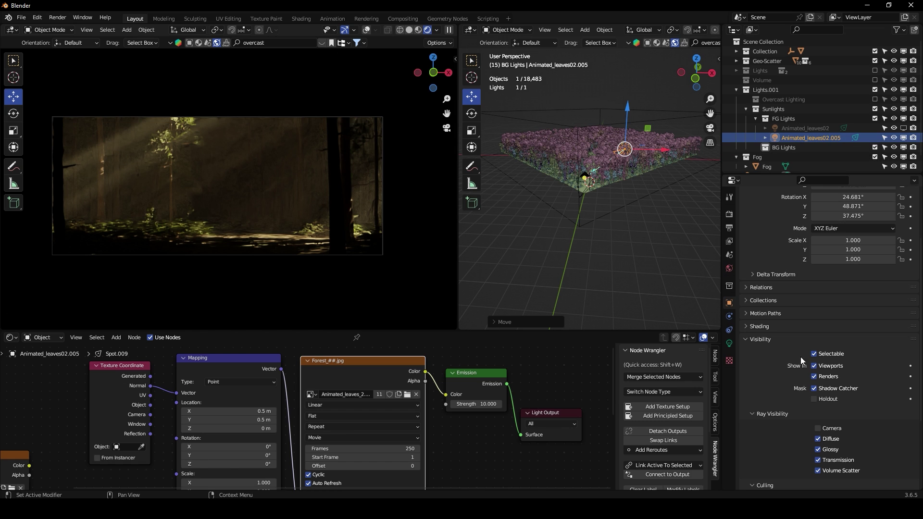
scroll(770, 344, down, 1)
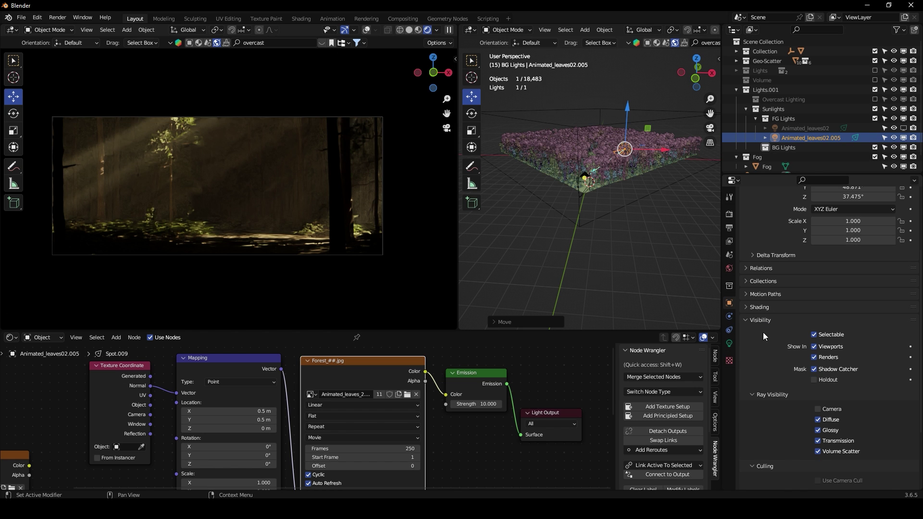
click(818, 451)
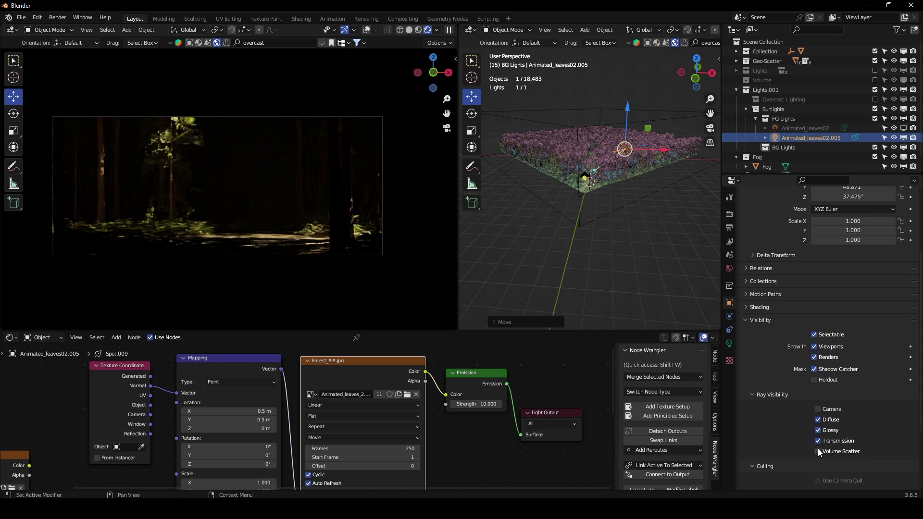
middle_drag(633, 221, 649, 284)
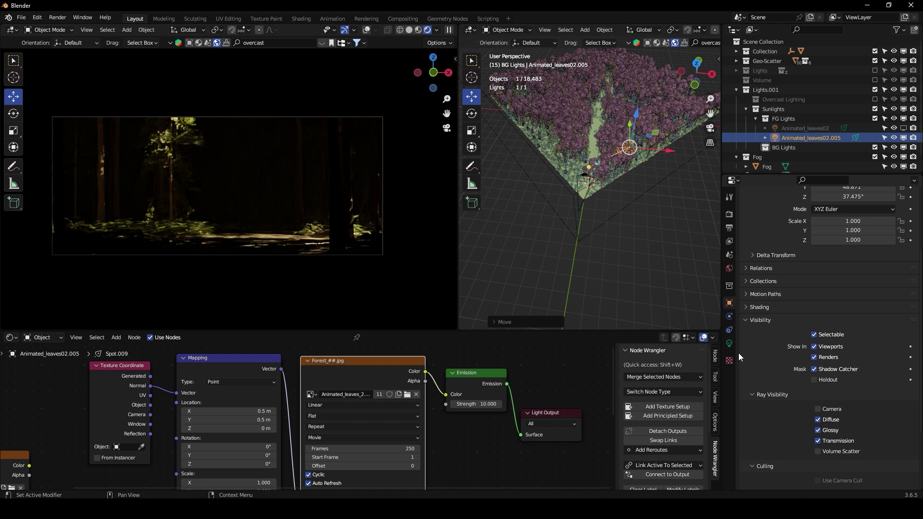
Widen the spot cone to 77.2°, slide the light along X, and set emission strength 5
click(730, 343)
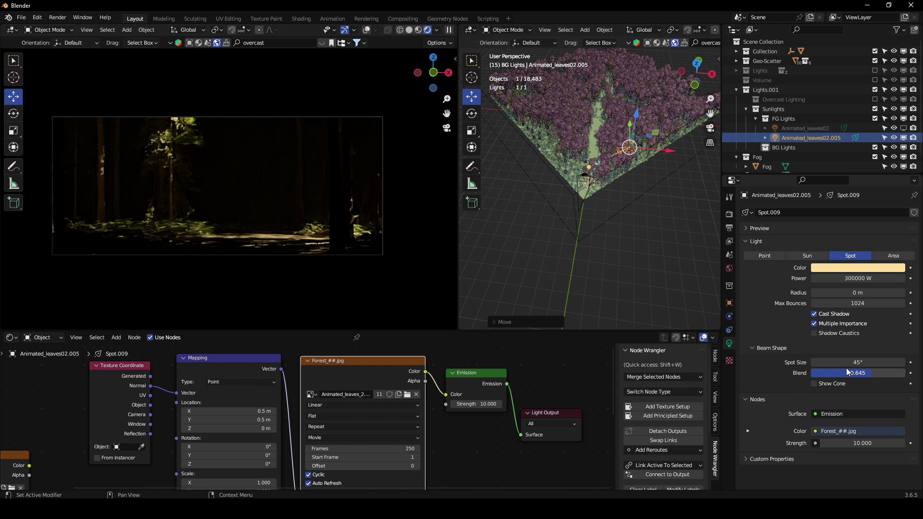
drag(849, 362, 894, 362)
middle_drag(659, 171, 662, 153)
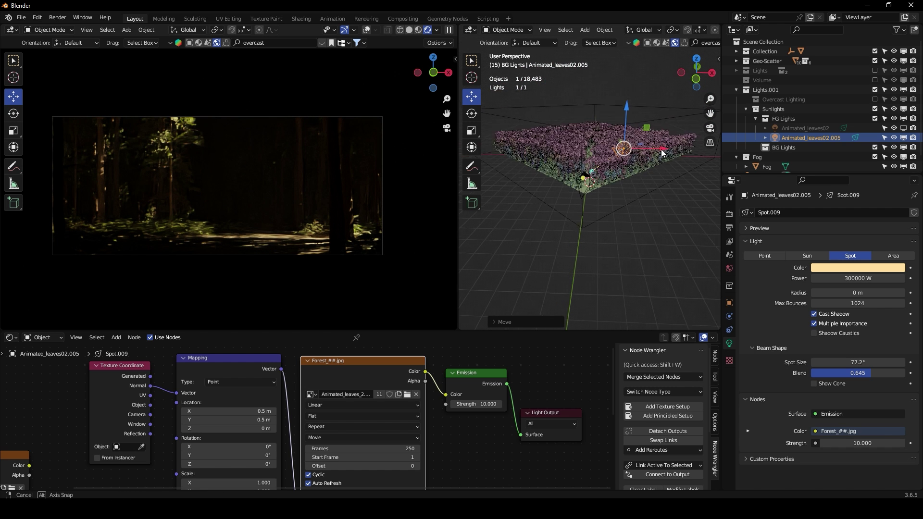
drag(662, 153, 646, 150)
middle_drag(574, 236, 602, 141)
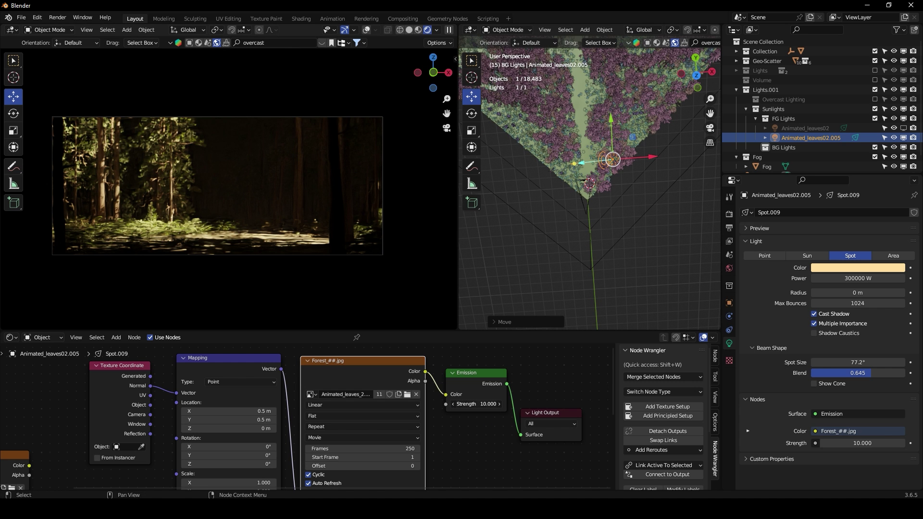
key(Return)
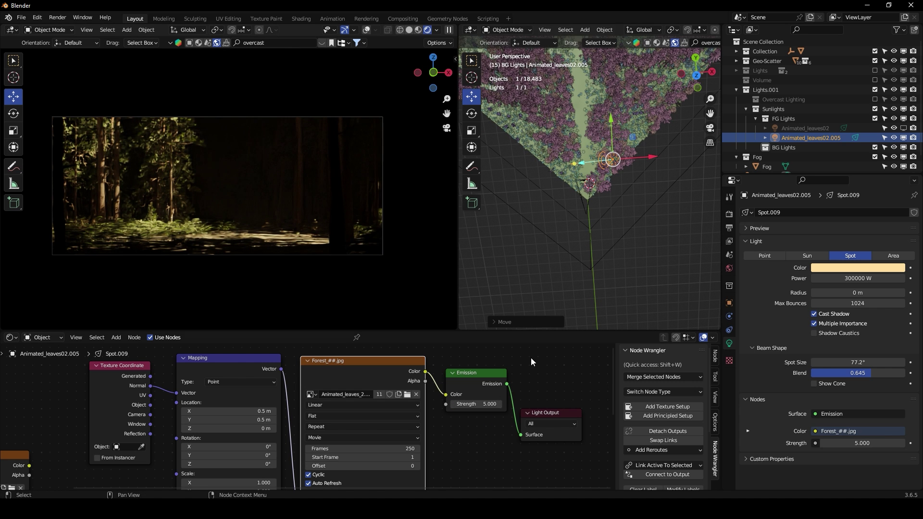
Re-enable Animated_leaves02, toggling it on and off to compare with Animated_leaves02.005
click(904, 128)
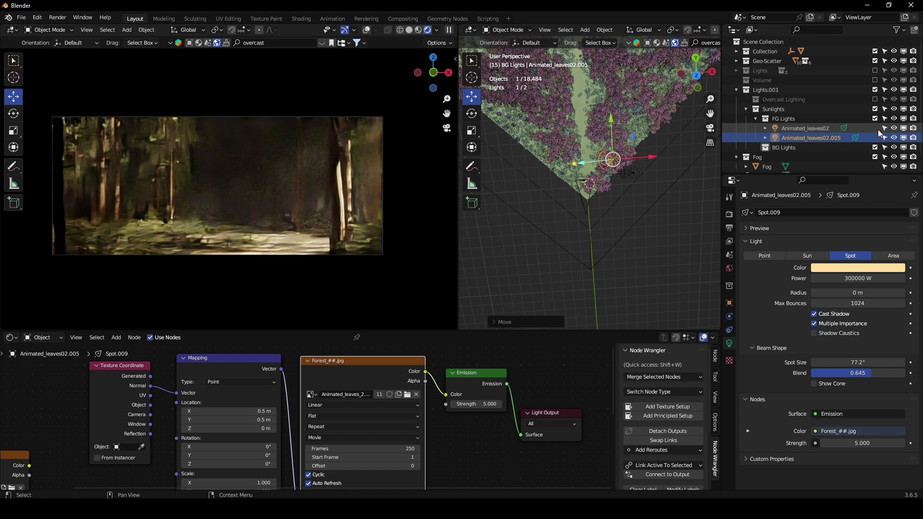
click(817, 129)
click(826, 139)
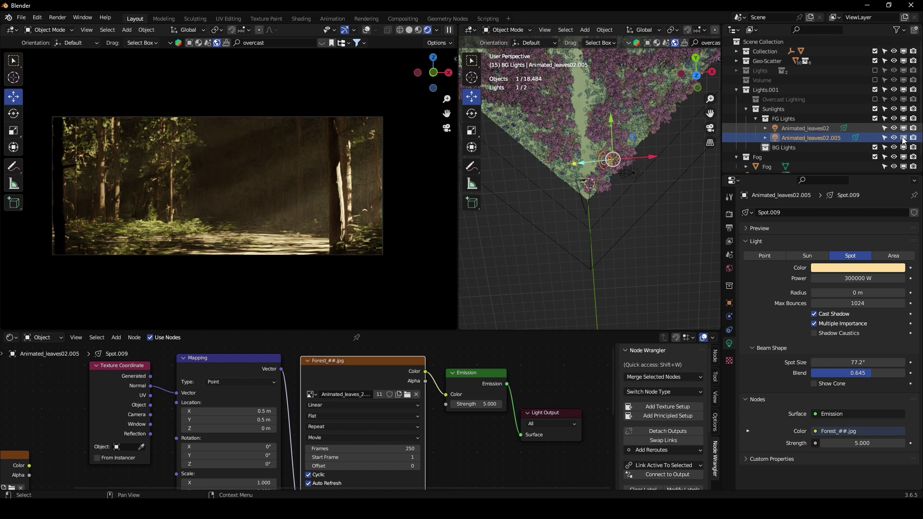
click(904, 128)
click(904, 129)
click(904, 129)
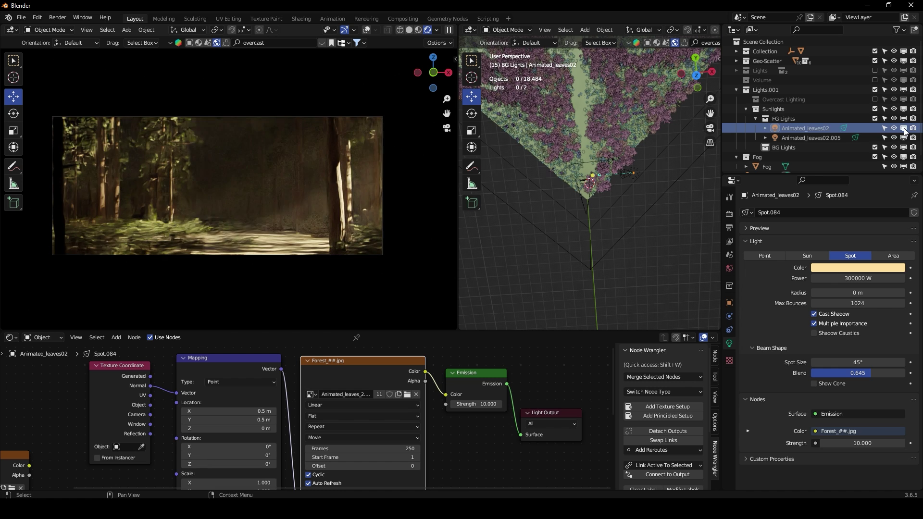
click(790, 137)
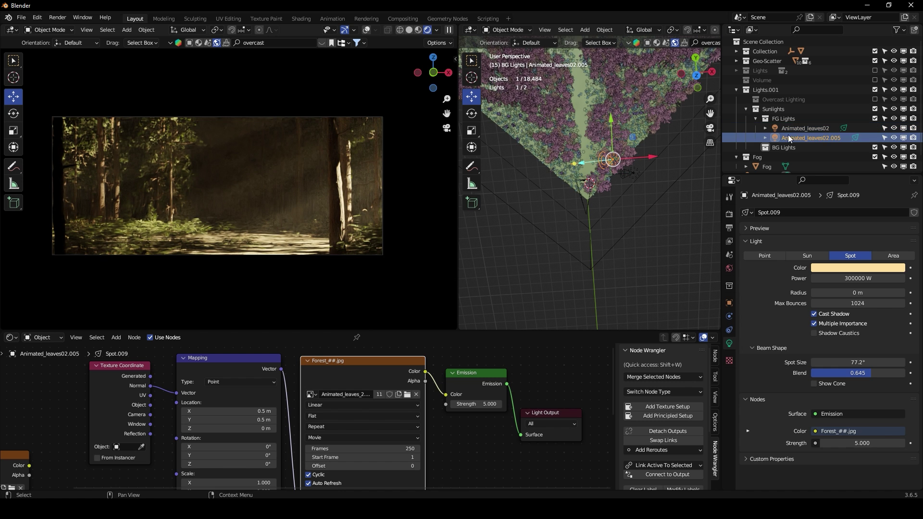
click(778, 129)
Duplicate Animated_leaves02 in place as Animated_leaves02.006 in BG Lights and hide FG Lights
mouse_move(671, 197)
middle_down()
mouse_move(653, 186)
mouse_move(667, 177)
mouse_move(648, 198)
mouse_move(677, 208)
middle_up()
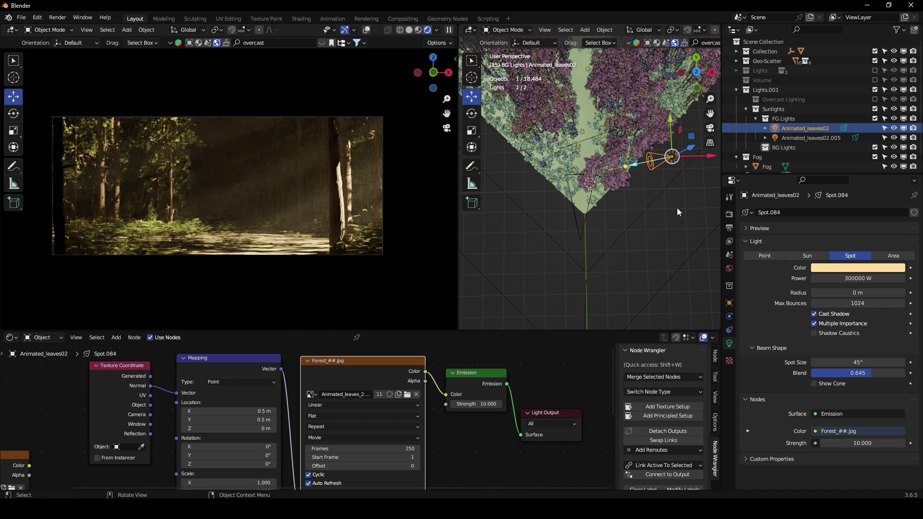
key(shift+d)
right_click(677, 208)
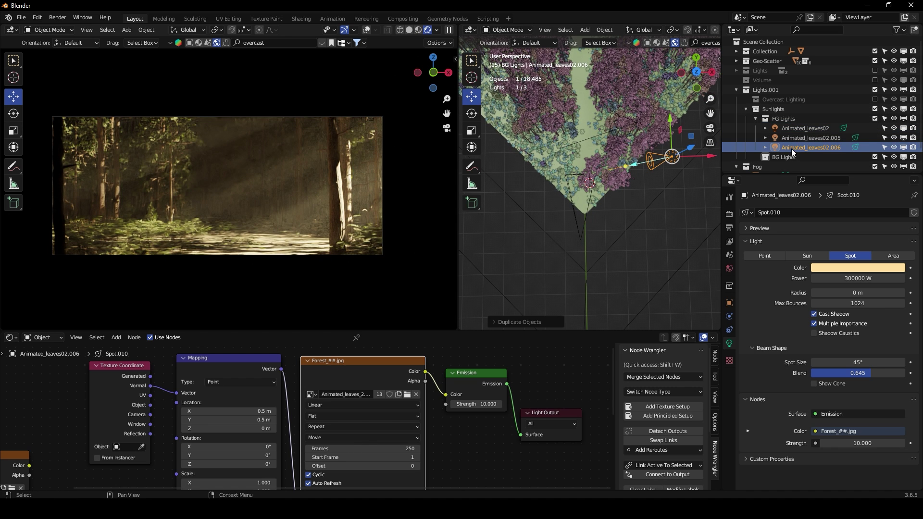
drag(792, 149, 786, 158)
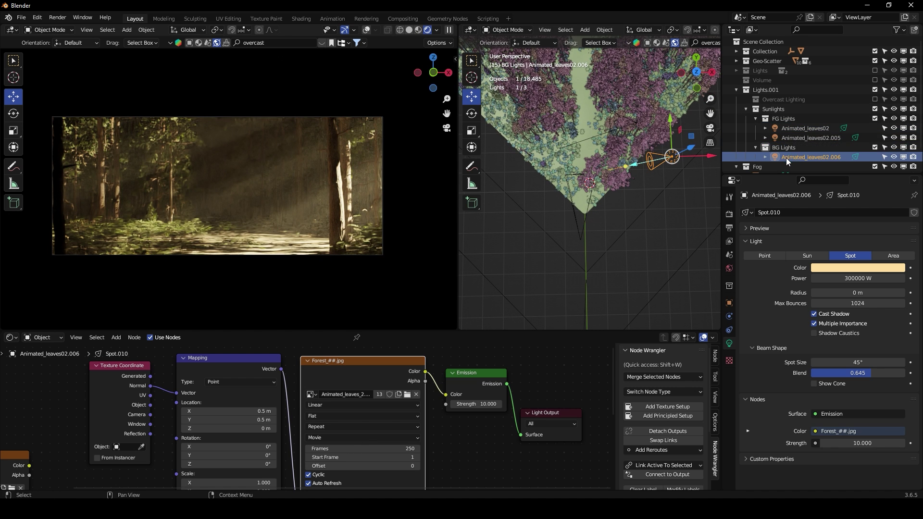
click(784, 119)
click(903, 119)
Move Animated_leaves02.006 along Y and X, raise it about 35.6 m, then reshow FG Lights
middle_drag(622, 199, 635, 201)
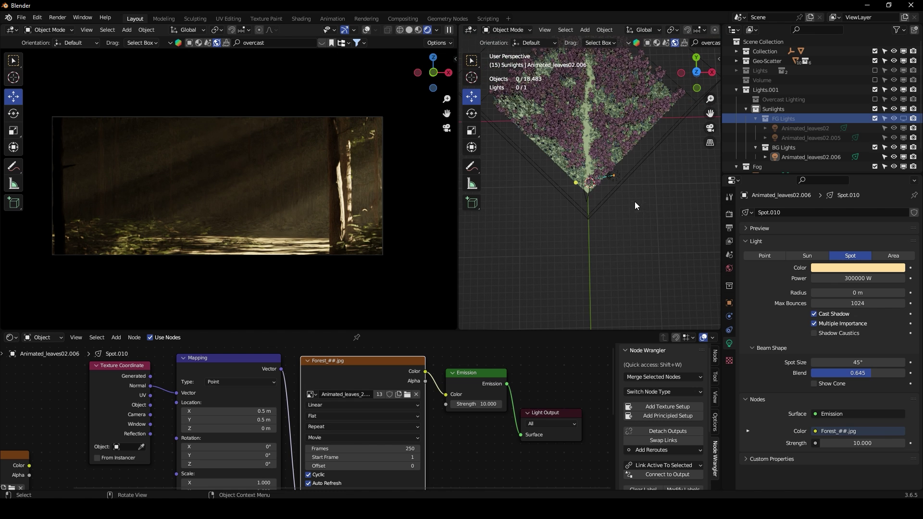
click(799, 158)
scroll(623, 222, down, 3)
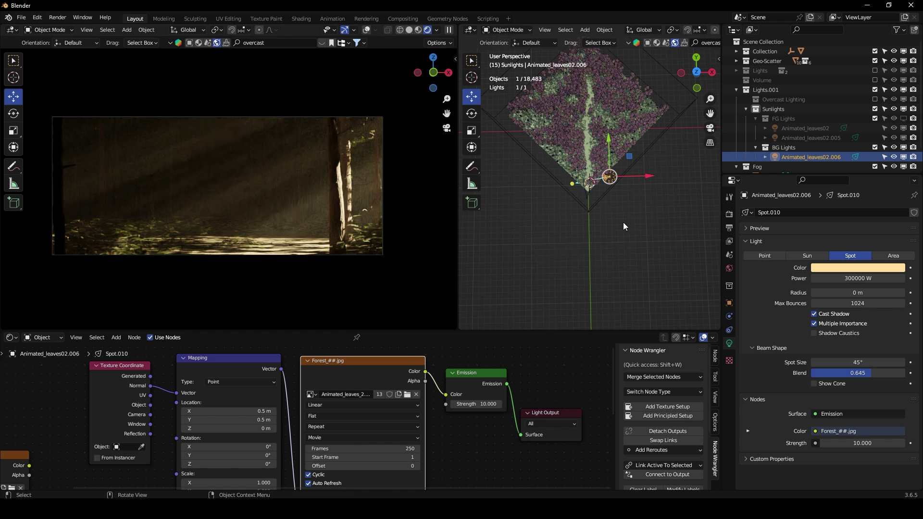
mouse_move(615, 201)
middle_down()
mouse_move(616, 108)
mouse_move(620, 190)
middle_up()
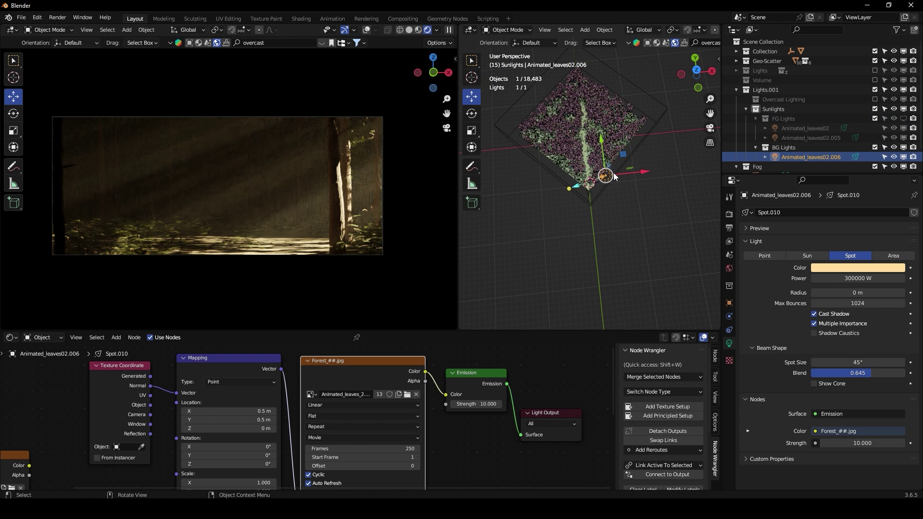
drag(603, 144, 602, 133)
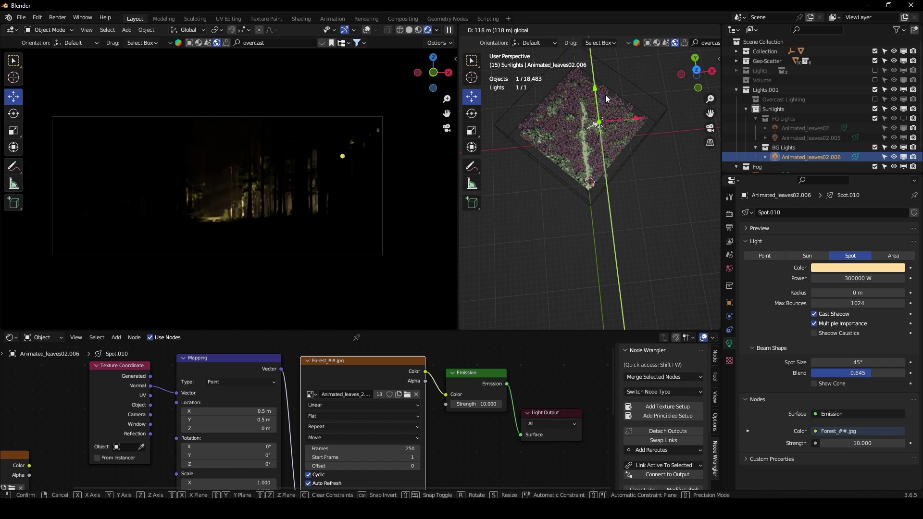
click(606, 104)
middle_drag(606, 104, 642, 148)
drag(637, 157, 655, 158)
drag(623, 131, 622, 121)
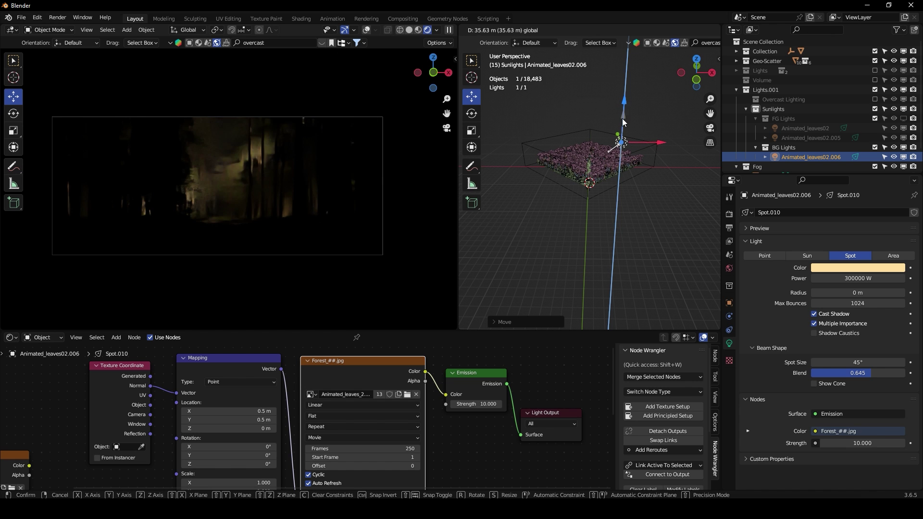
click(904, 119)
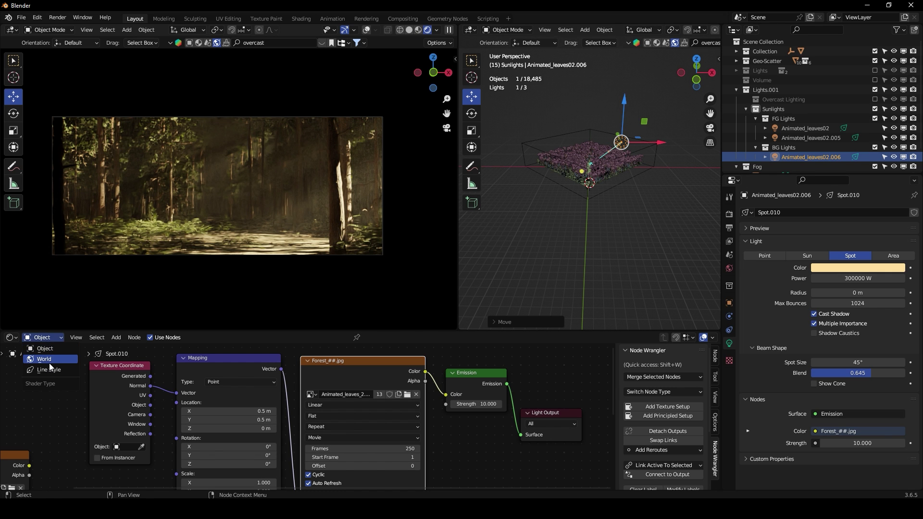
Connect the world Background shader to the output and adjust the sky's Ozone value
click(49, 361)
drag(455, 424, 521, 435)
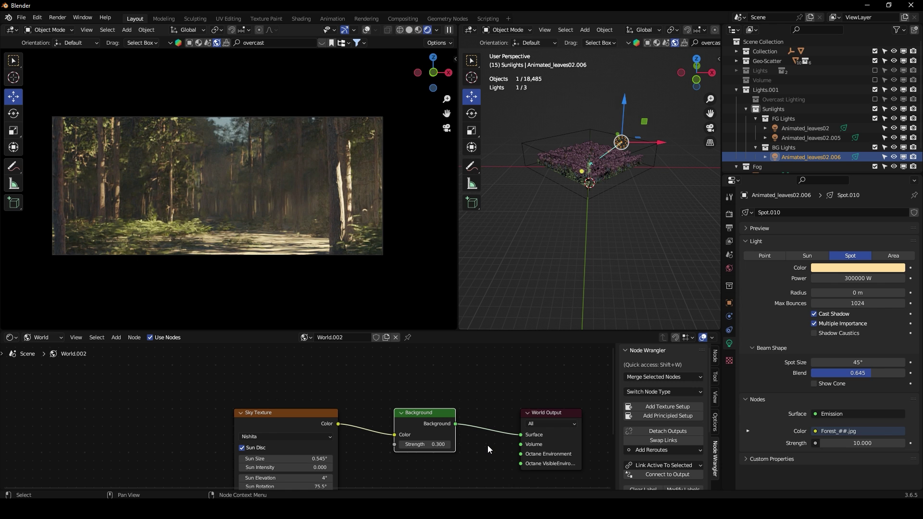
middle_click(292, 234)
scroll(293, 234, down, 8)
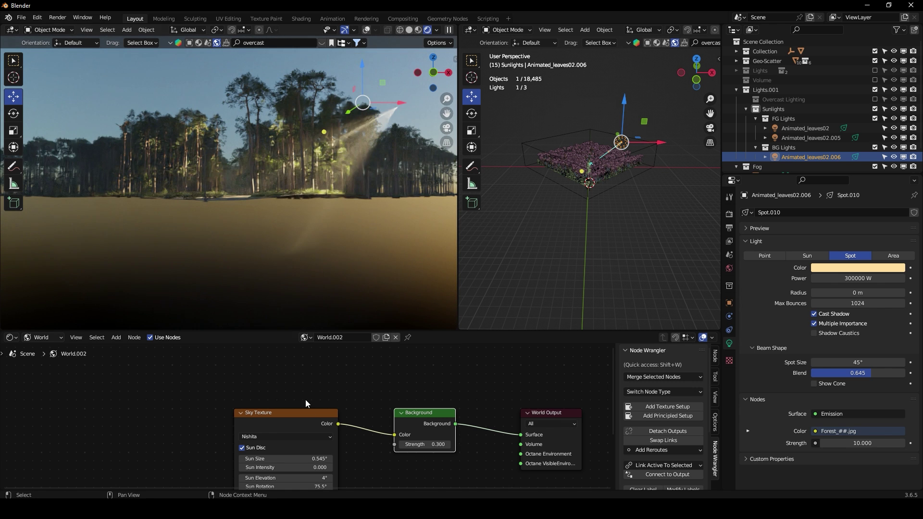
shift+scroll(332, 406, down, 4)
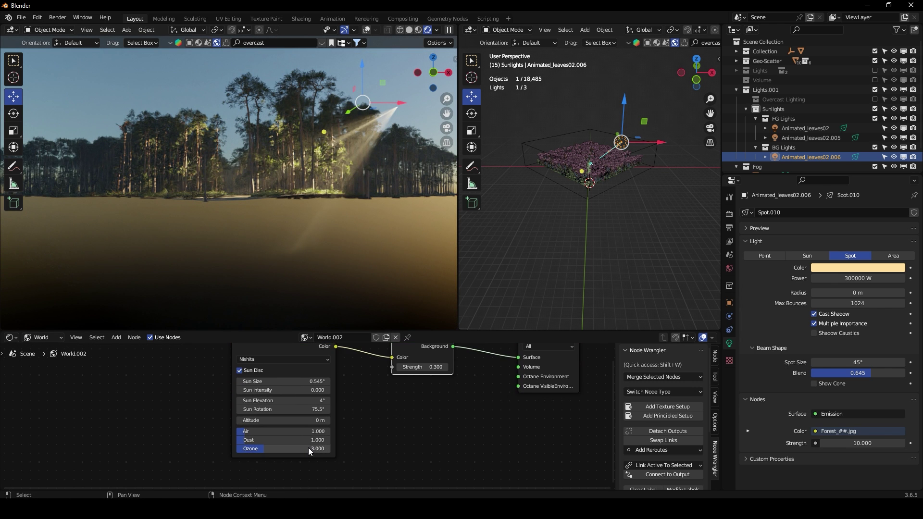
drag(308, 448, 289, 432)
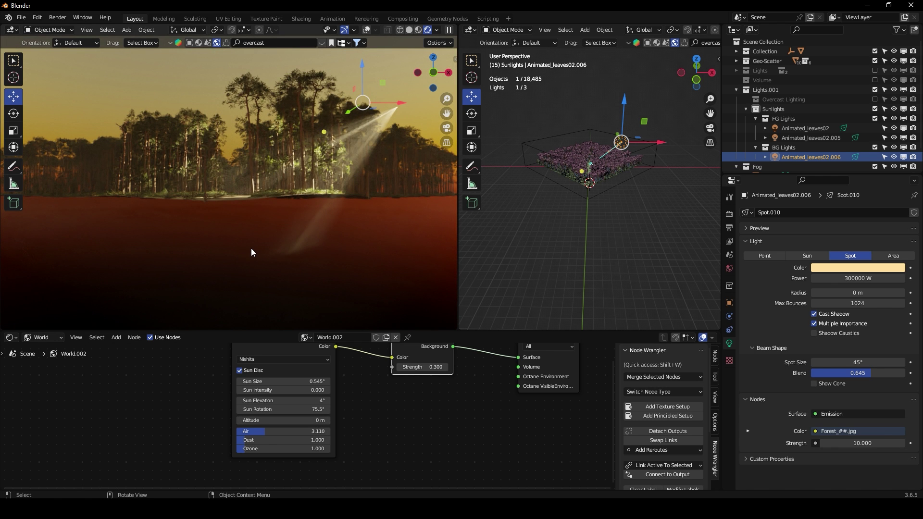
Adjust the sky's Air density, entering 1.55 and then dragging it to 1.780
key(KP_0)
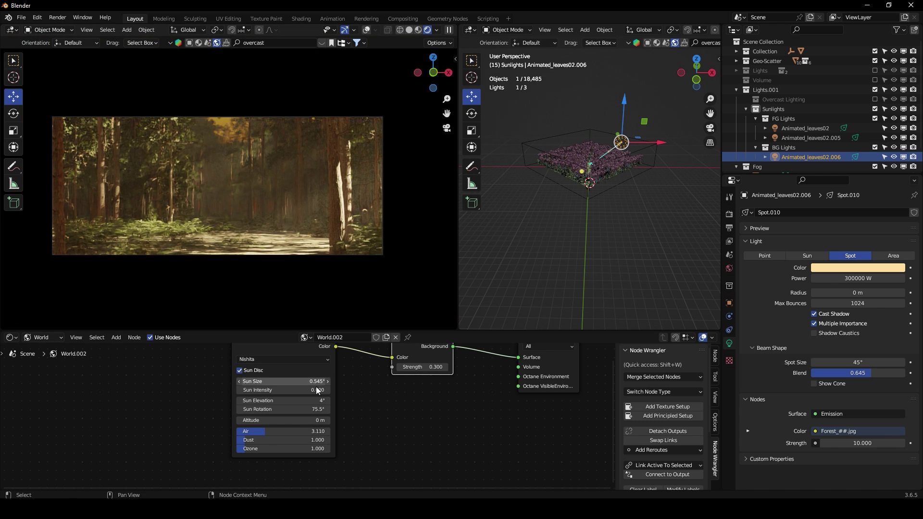
double_click(286, 434)
text(1.55)
key(Return)
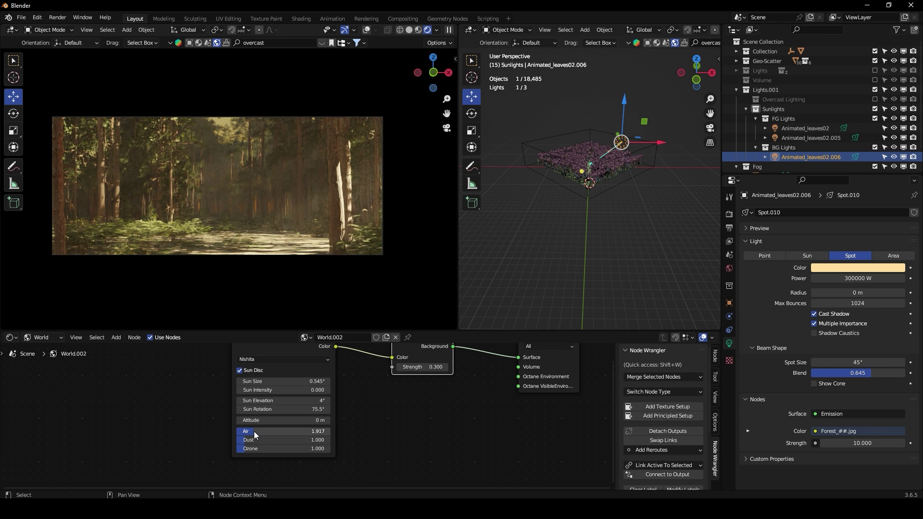
drag(254, 431, 271, 449)
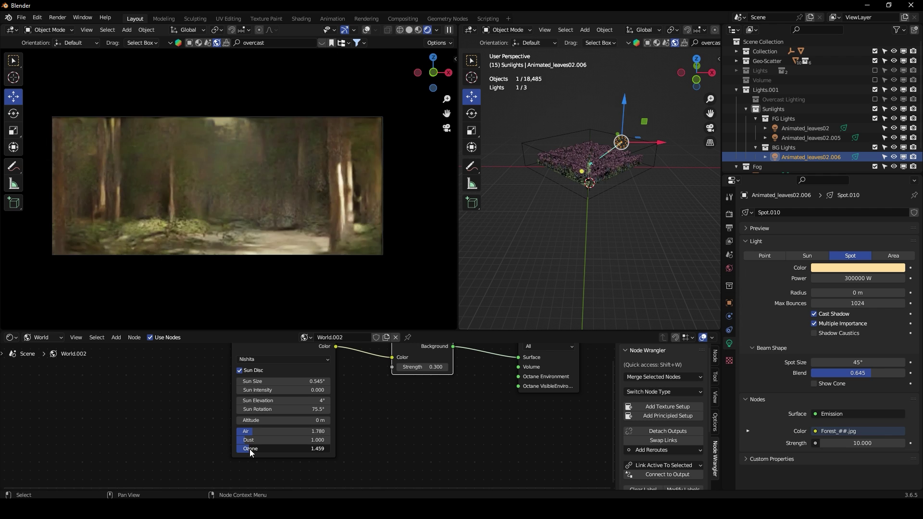
Set the world Background node Strength to 0.1
key(Home)
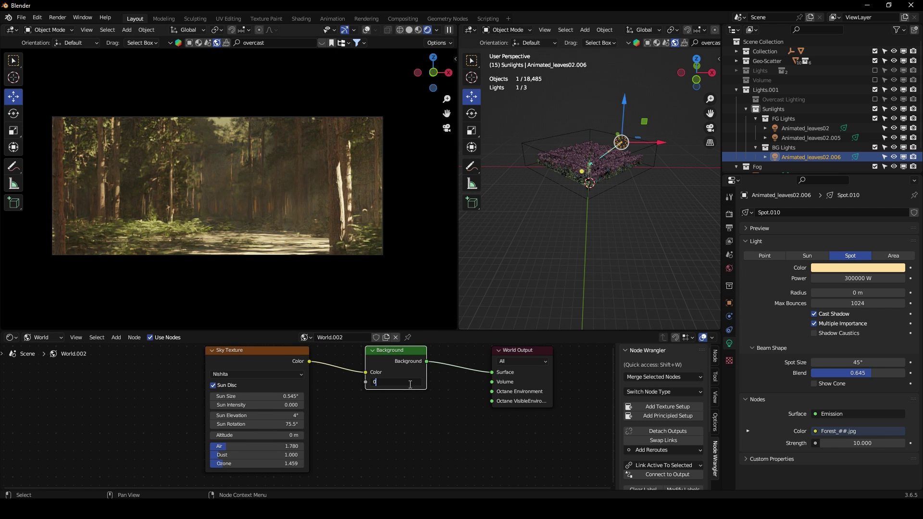
click(410, 384)
text(0)
key(Return)
scroll(369, 419, up, 4)
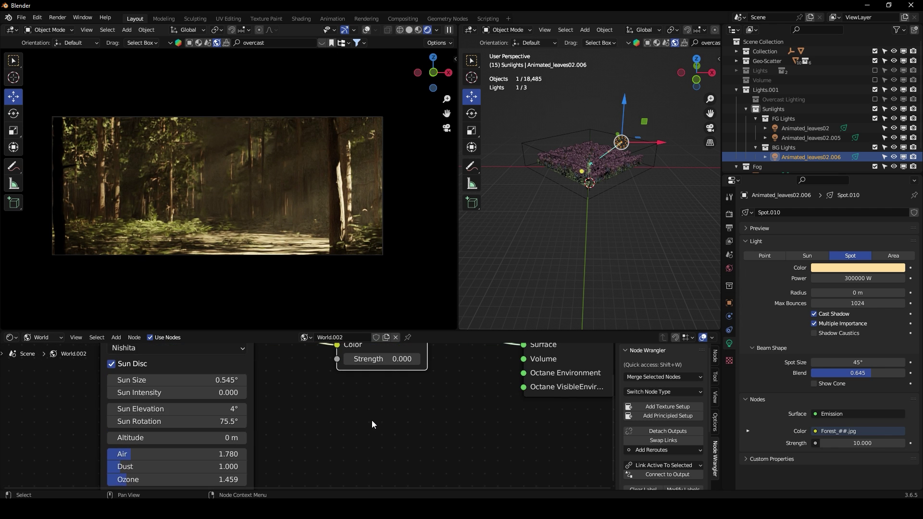
scroll(371, 420, up, 1)
middle_drag(375, 403, 369, 457)
click(384, 414)
text(.1)
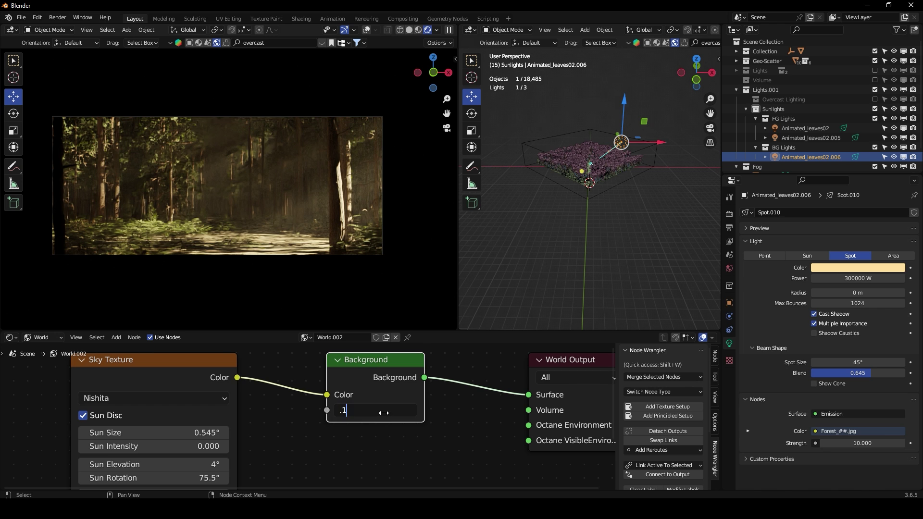
text(.1)
key(Return)
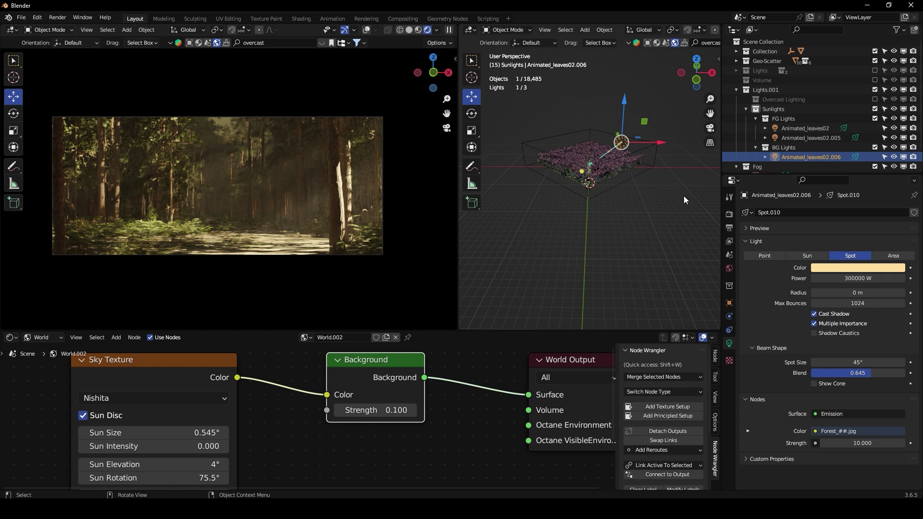
Collapse Lights.001, deselect everything, switch to Solid shading, and render the image
click(735, 89)
click(760, 149)
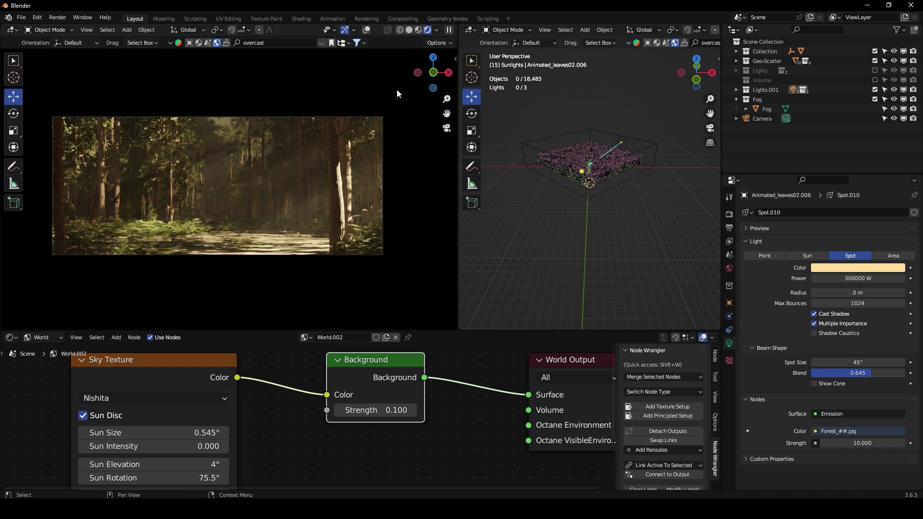
click(409, 31)
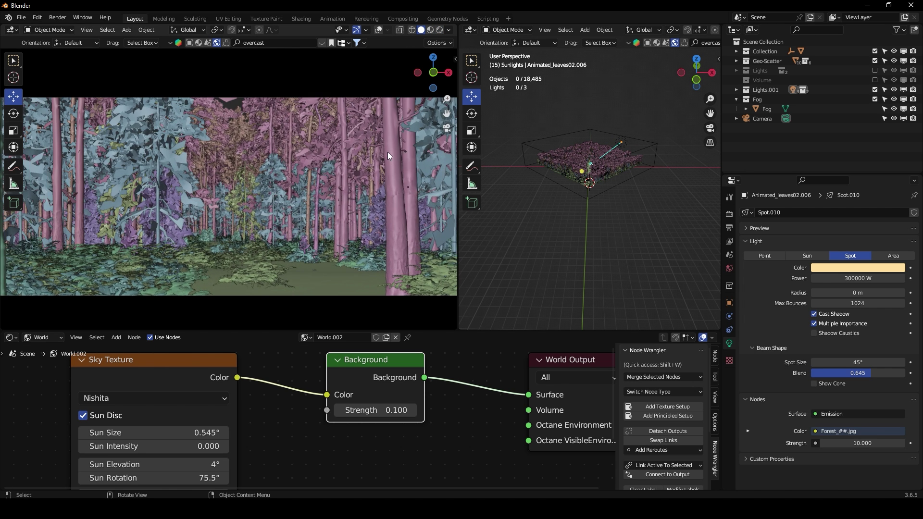
click(58, 17)
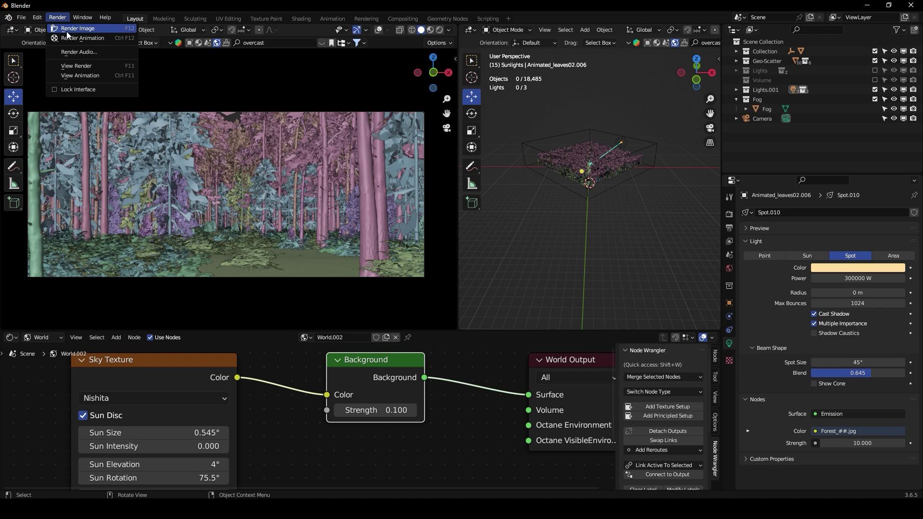
click(72, 28)
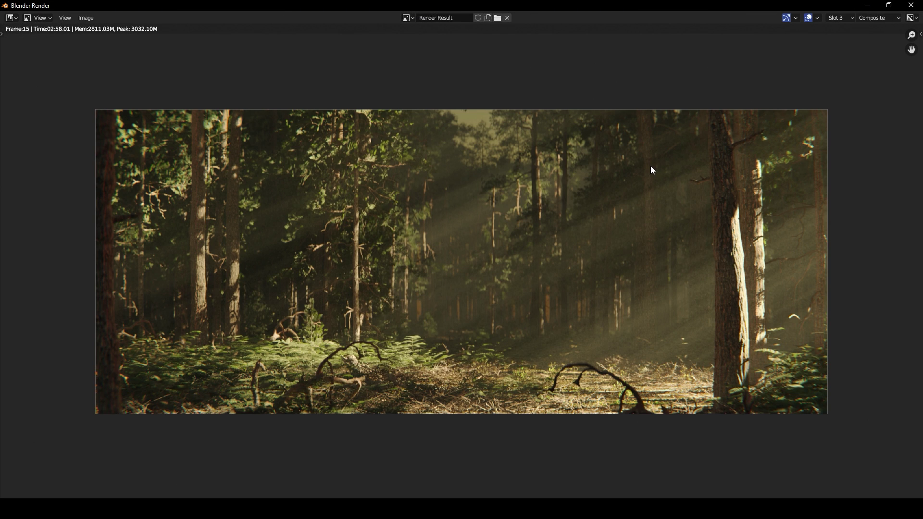
Inspect the rendered frame 15, zooming and panning across the trees, ferns and forest floor
scroll(677, 215, up, 1)
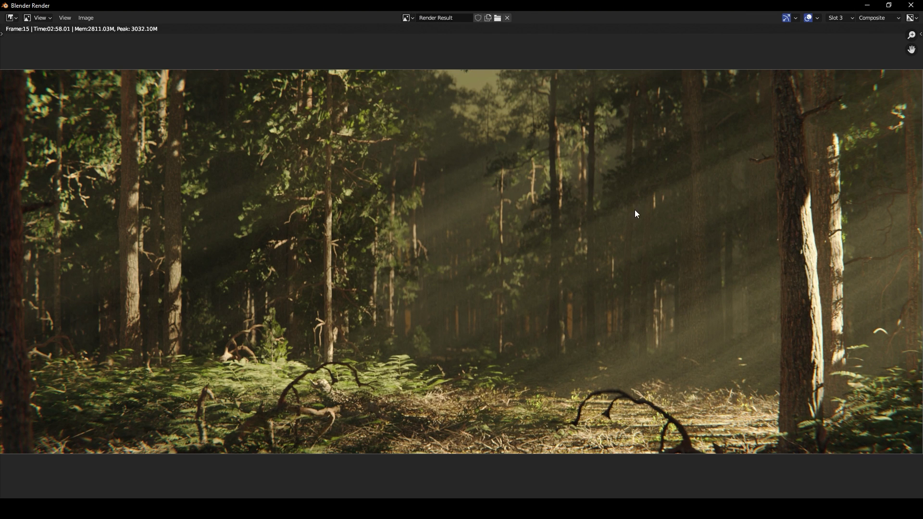
key(Escape)
key(F11)
scroll(500, 285, up, 2)
middle_drag(516, 279, 495, 266)
scroll(500, 281, down, 1)
scroll(494, 266, up, 2)
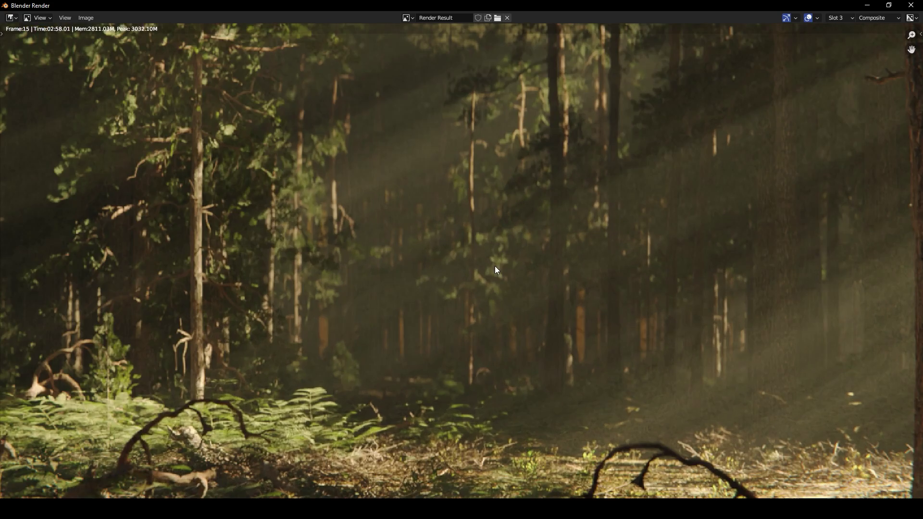
scroll(538, 287, down, 4)
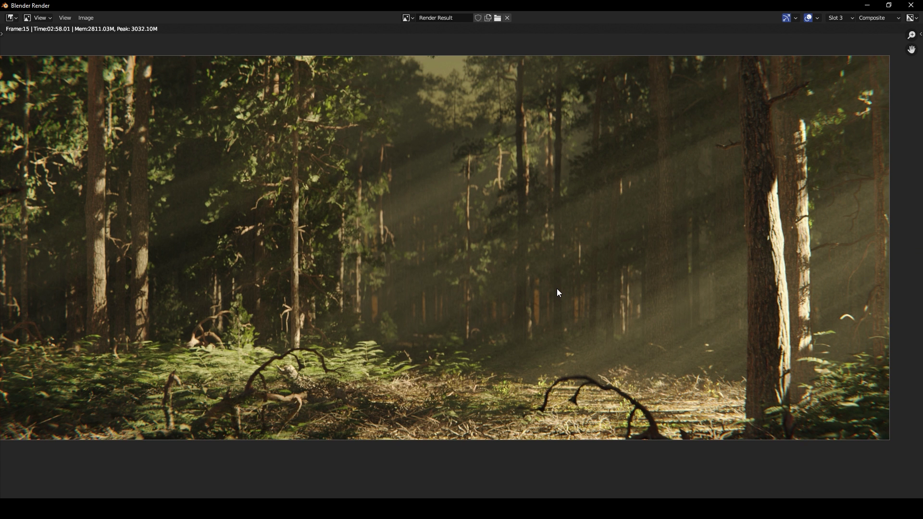
middle_drag(504, 230, 511, 296)
scroll(513, 296, up, 2)
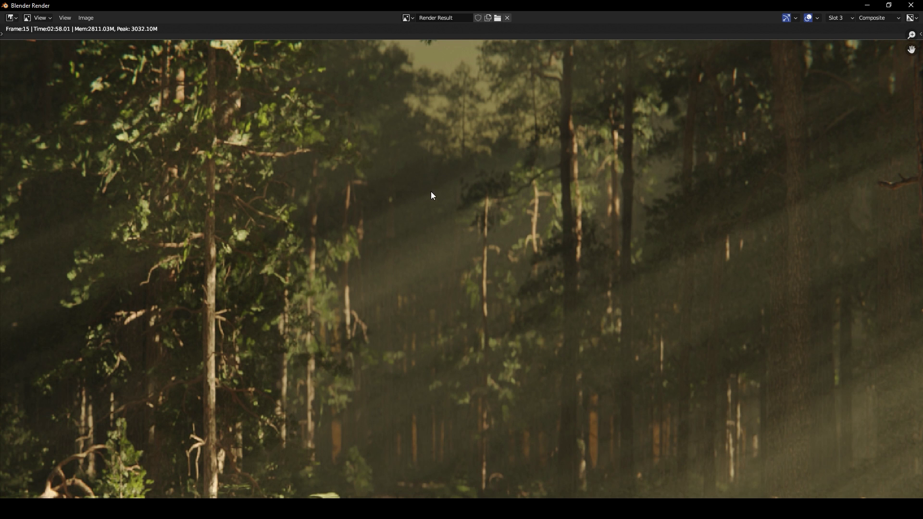
middle_drag(431, 191, 445, 153)
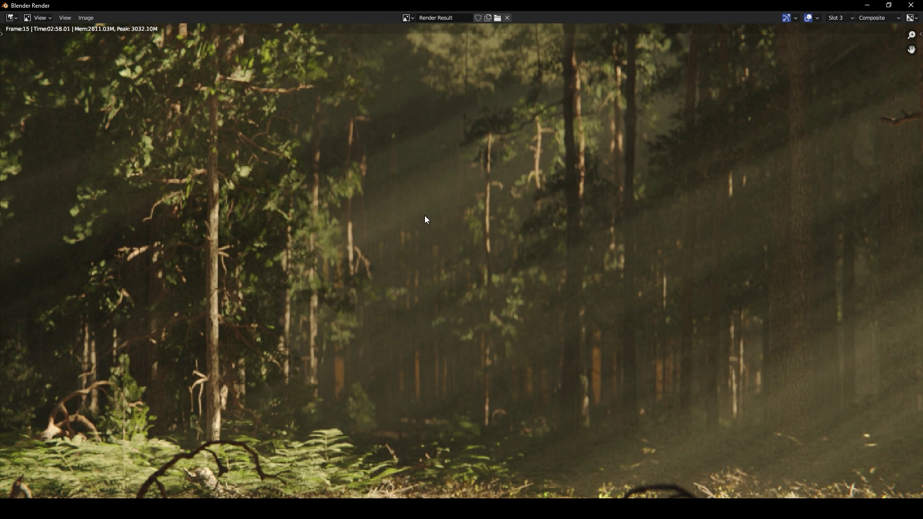
middle_drag(442, 298, 418, 196)
scroll(521, 212, down, 1)
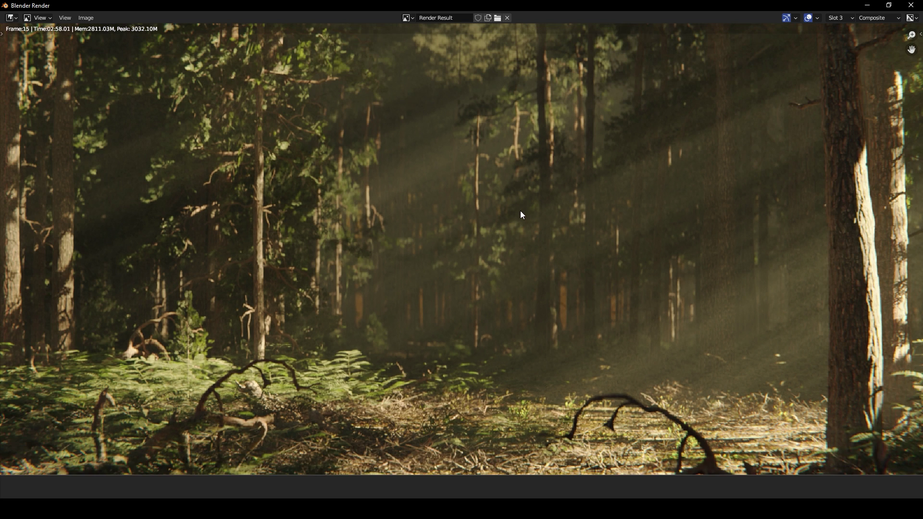
middle_drag(521, 212, 419, 311)
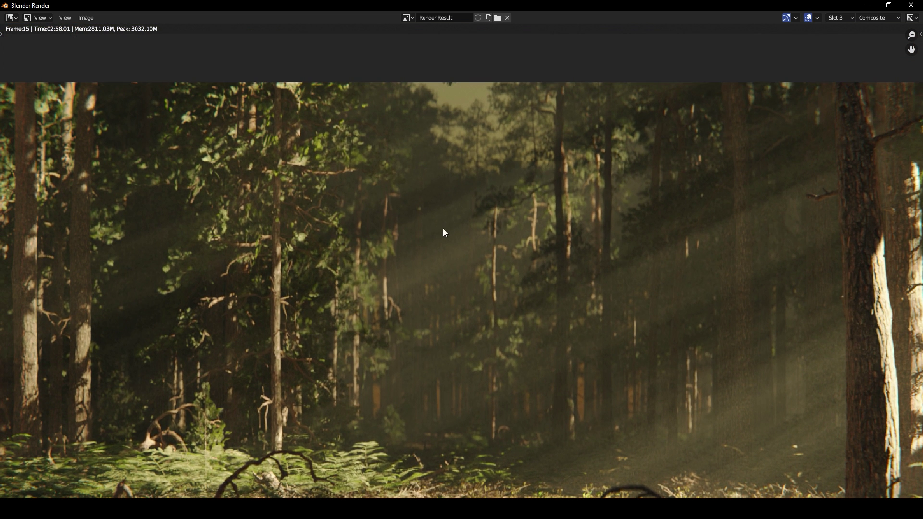
scroll(445, 261, down, 1)
middle_drag(455, 236, 418, 204)
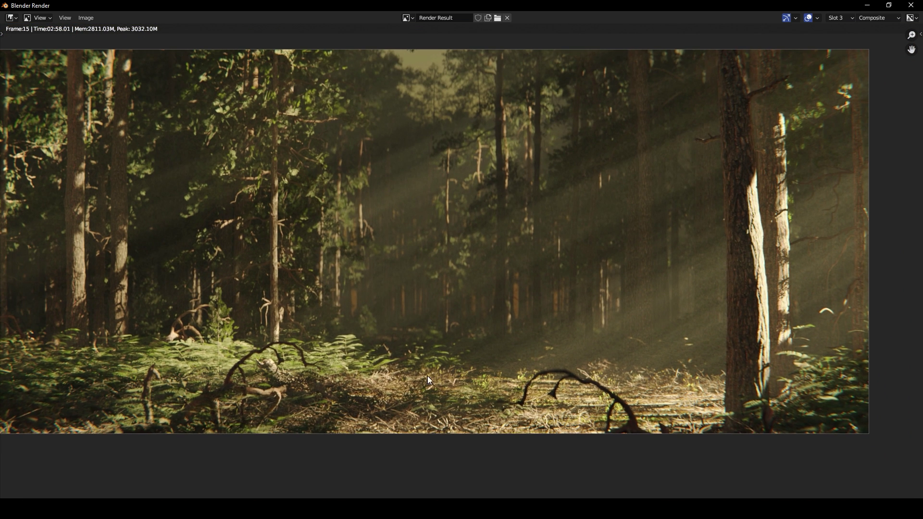
middle_drag(427, 380, 453, 419)
scroll(432, 223, down, 1)
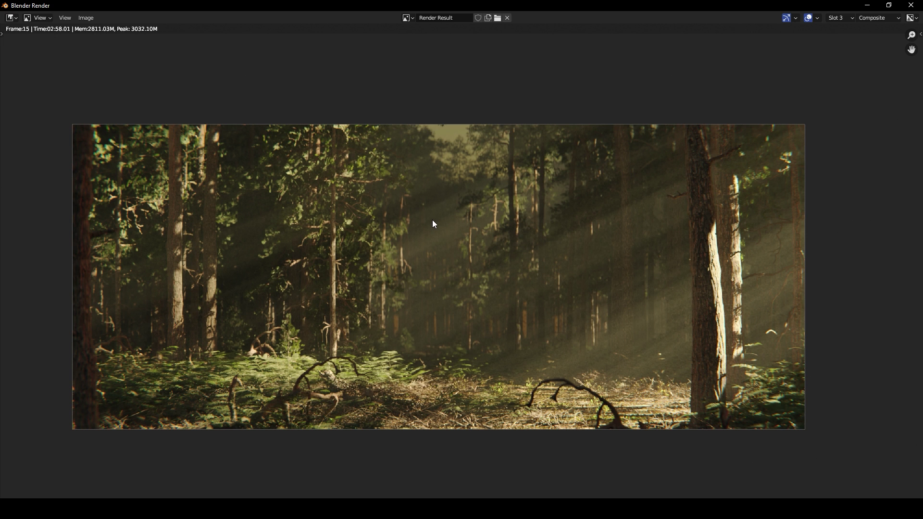
scroll(460, 264, up, 1)
Close the render and bring up the compositor node tree in the Compositing workspace
key(Escape)
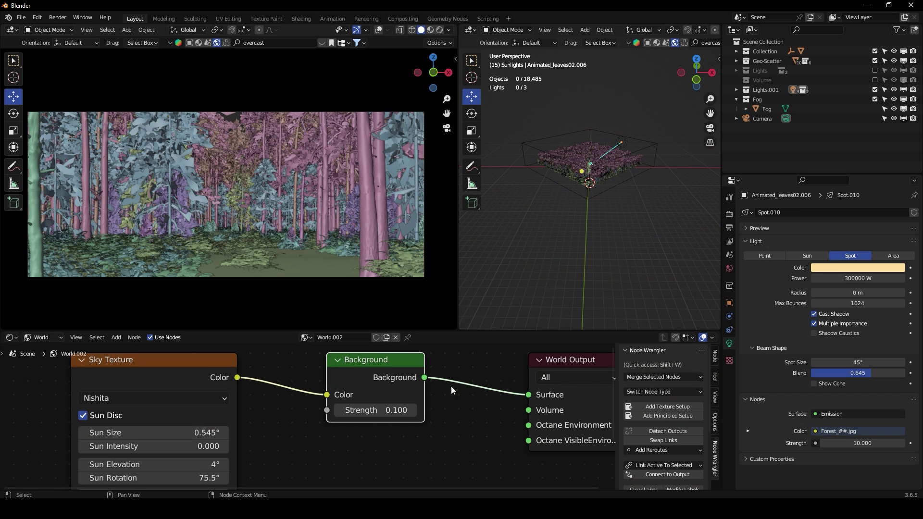
click(402, 19)
middle_drag(446, 226, 528, 219)
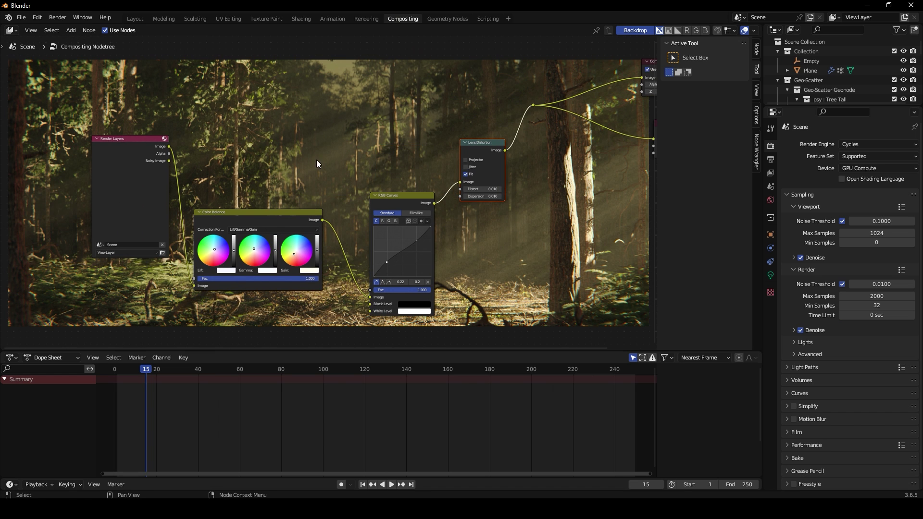
scroll(382, 151, up, 3)
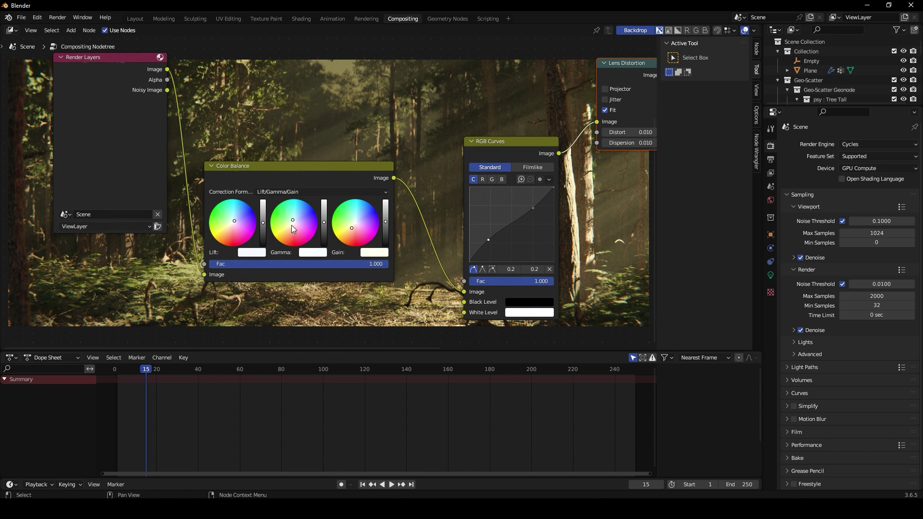
Fine-tune the Color Balance gamma, lift and gain tints and lower the tone curve's top point
click(292, 225)
drag(77, 97, 10, 169)
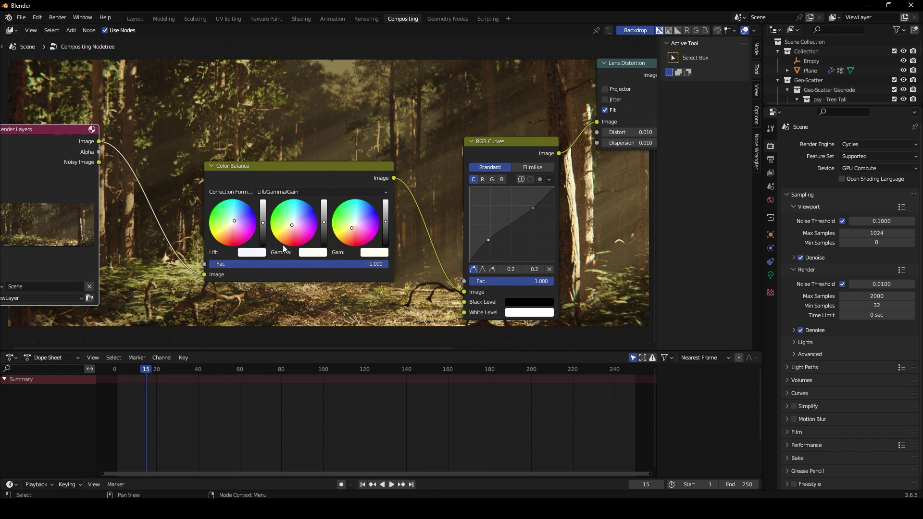
drag(292, 226, 294, 224)
drag(271, 177, 273, 270)
middle_drag(273, 268, 279, 194)
click(243, 240)
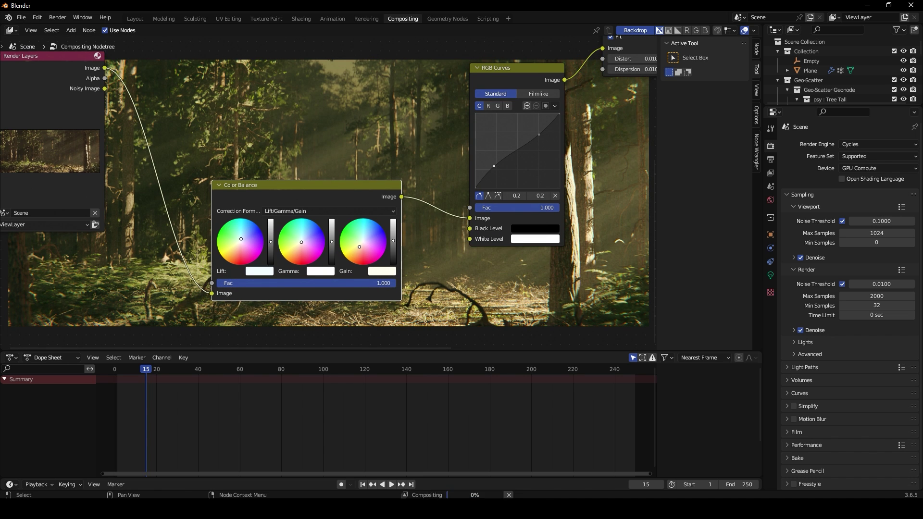
drag(243, 239, 242, 239)
drag(332, 198, 298, 266)
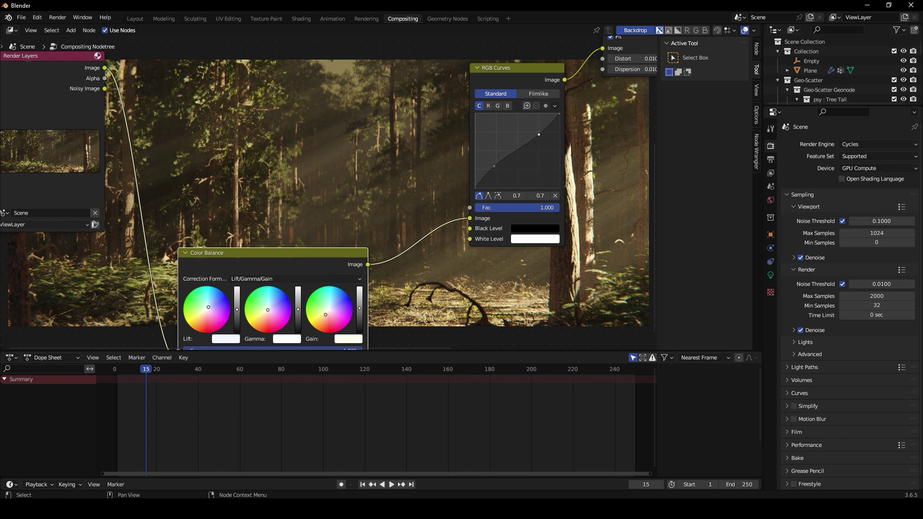
drag(539, 135, 530, 130)
drag(324, 315, 268, 308)
Review the colour-grade nodes and return to the Layout workspace
scroll(348, 183, down, 17)
middle_drag(346, 190, 299, 235)
scroll(397, 246, up, 1)
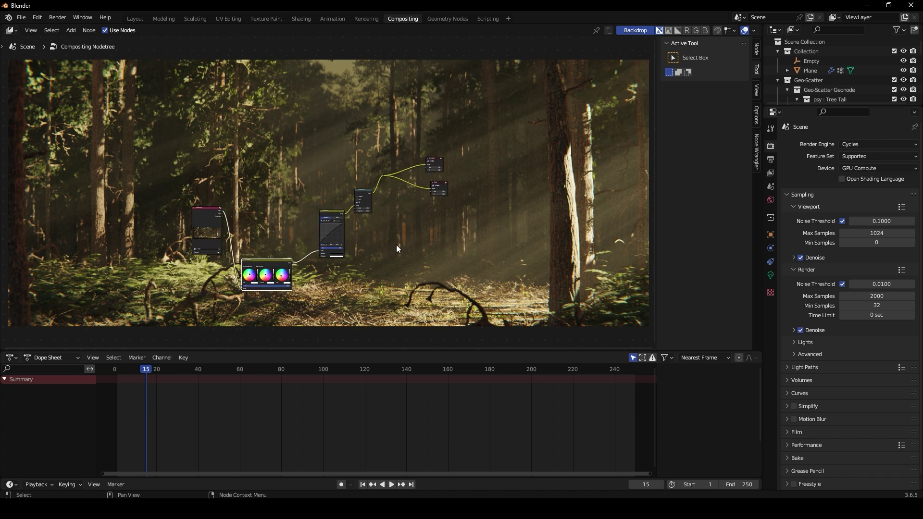
scroll(398, 248, up, 5)
middle_drag(391, 258, 310, 153)
middle_drag(377, 280, 384, 229)
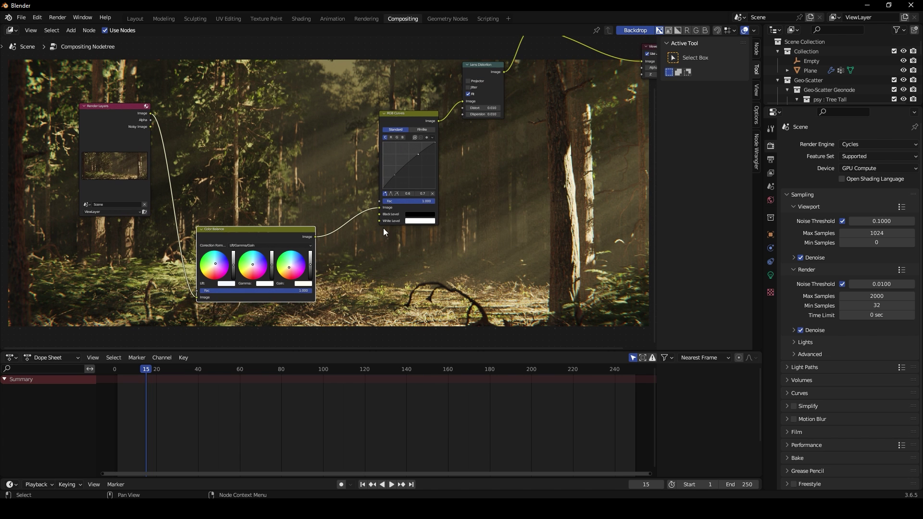
click(136, 19)
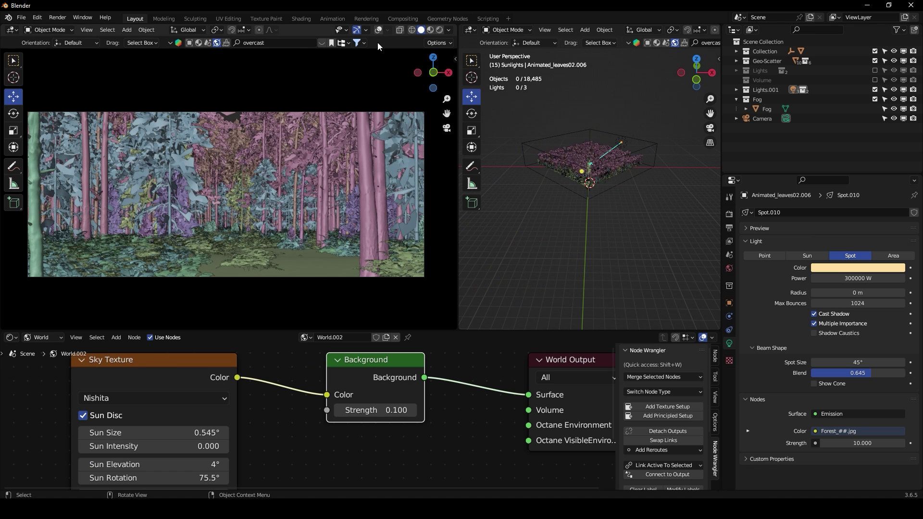
Show a rendered preview, hide the FG Lights collection, and select Animated_leaves02.006
click(439, 30)
click(736, 90)
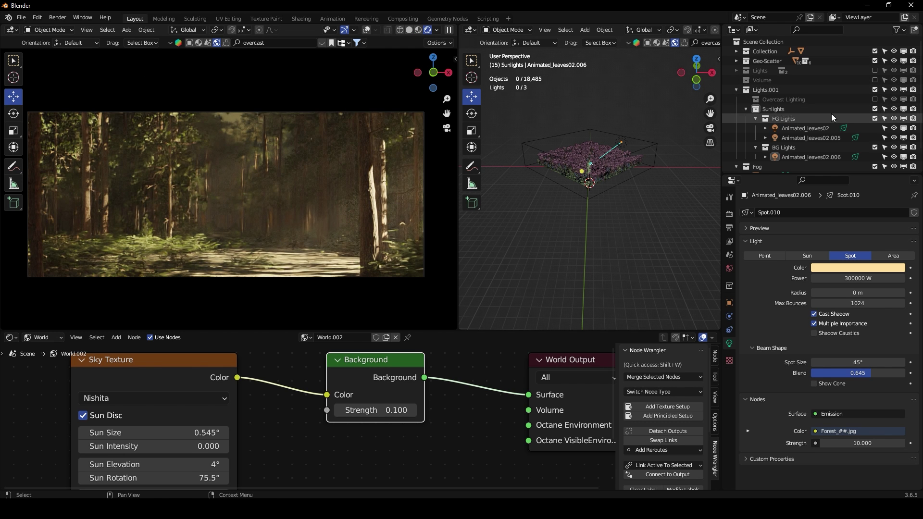
click(904, 118)
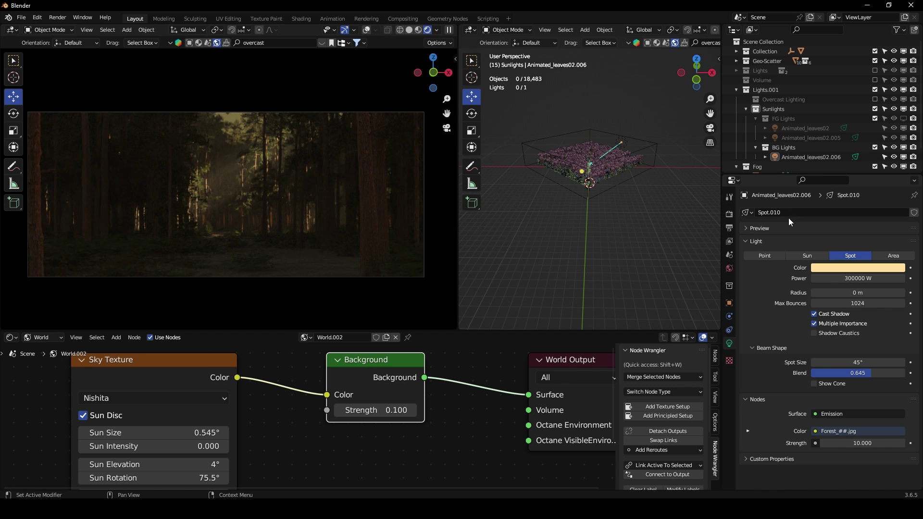
click(804, 157)
Duplicate the spot light as Animated_leaves02.007, slide it about 7.4 m sideways, and hide the original
middle_drag(629, 154, 631, 257)
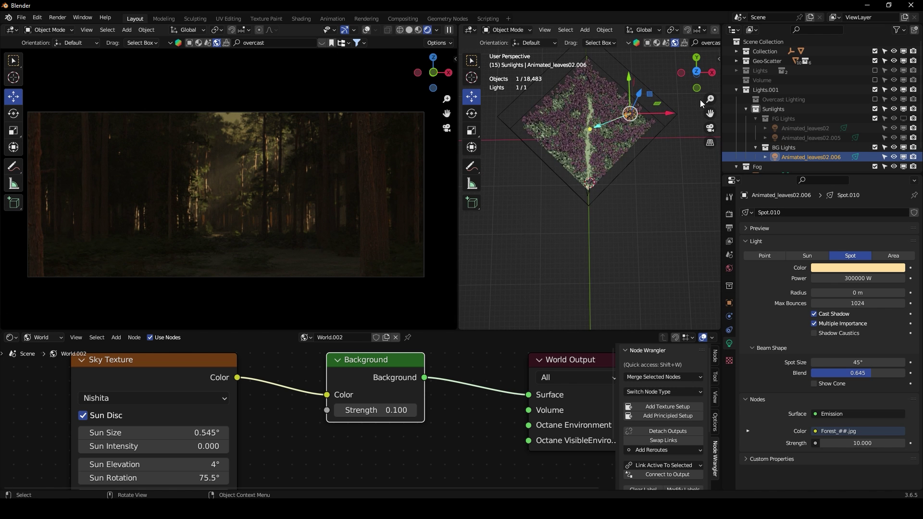
drag(710, 114, 640, 158)
key(shift+d)
right_click(678, 187)
drag(610, 128, 652, 136)
click(903, 156)
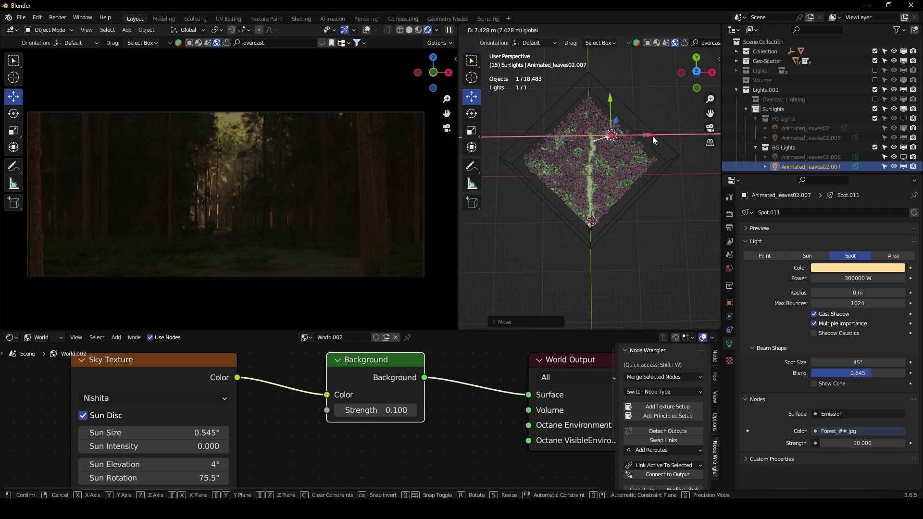
Confirm the .007 position, reshow .006, and add Animated_leaves02.008 moved along X and Y
click(653, 140)
click(904, 158)
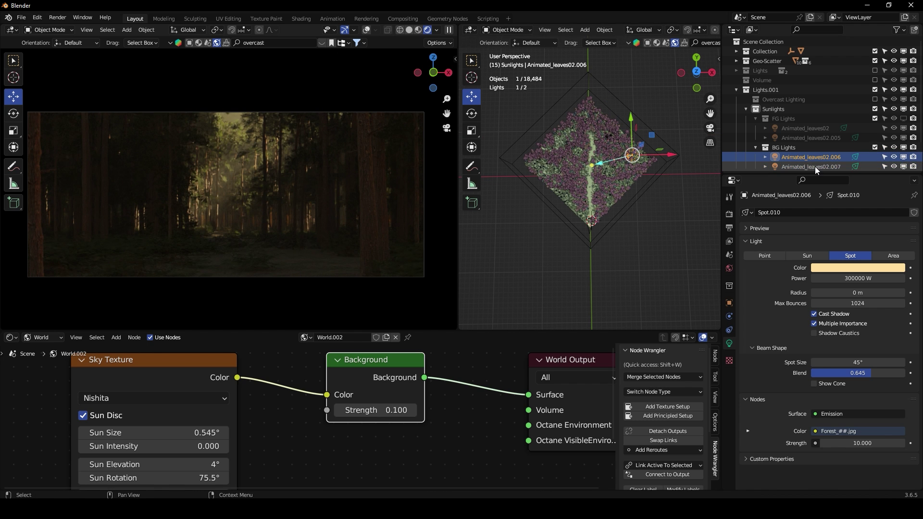
key(shift+d)
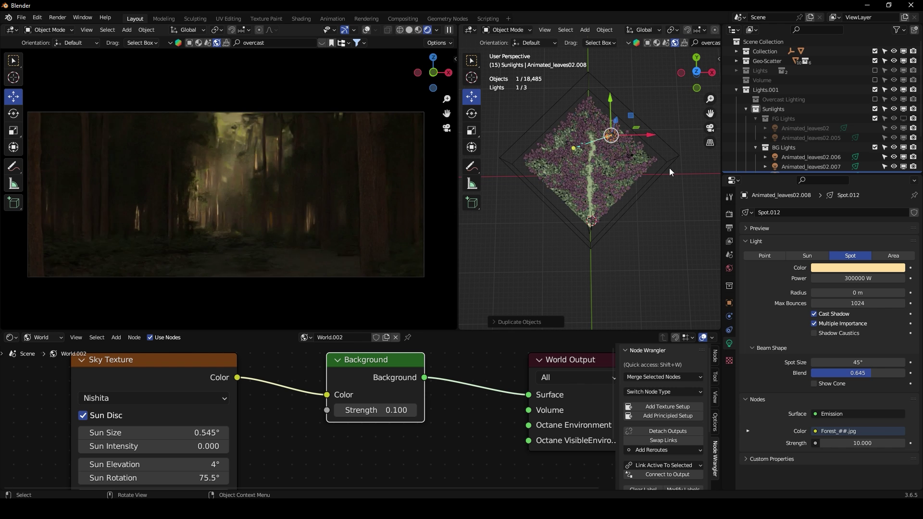
drag(653, 138, 686, 140)
key(y)
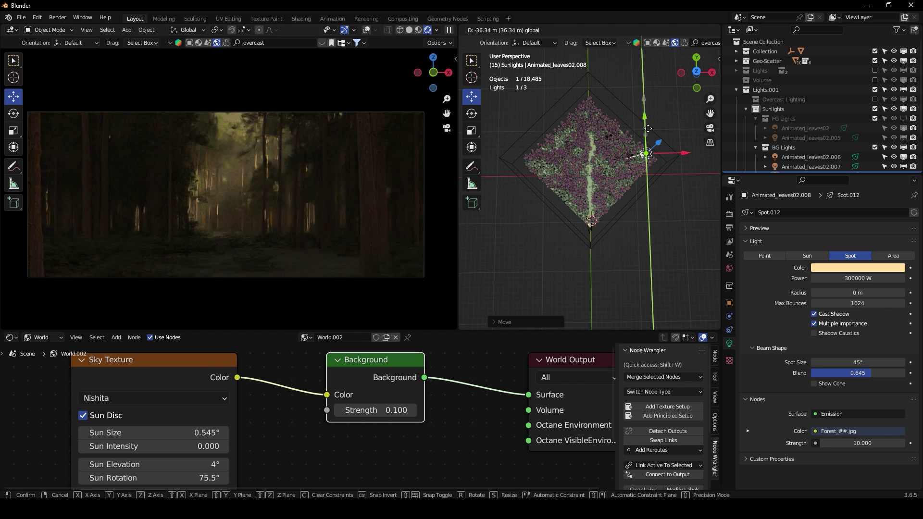
click(648, 129)
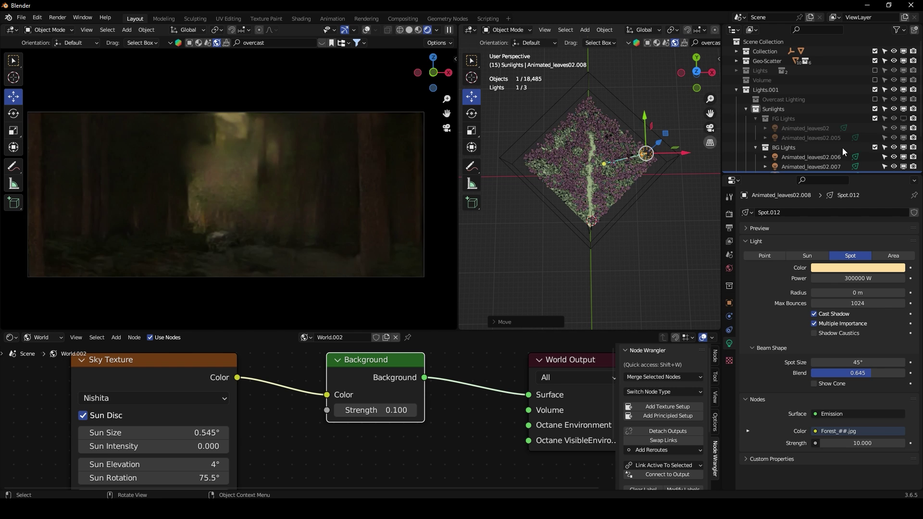
Turn FG Lights back on, toggle BG Lights to compare, and render the final frame
click(904, 118)
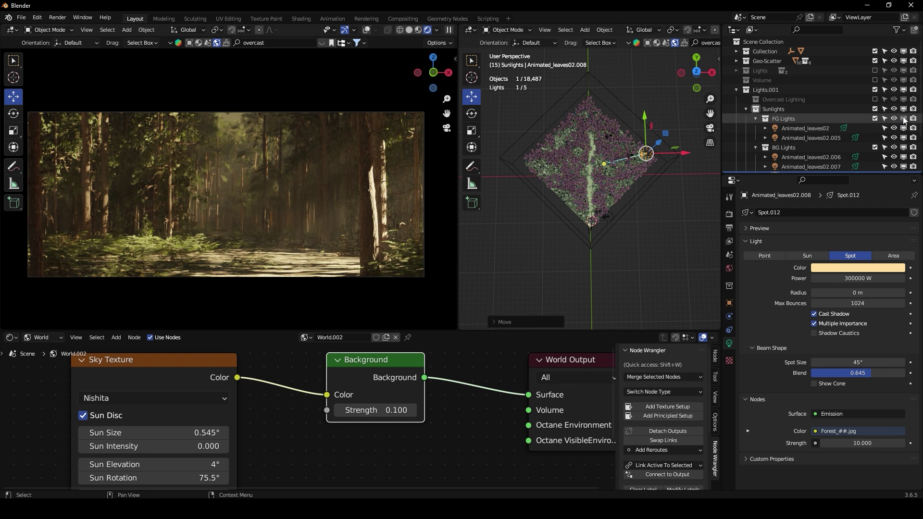
click(904, 147)
click(904, 147)
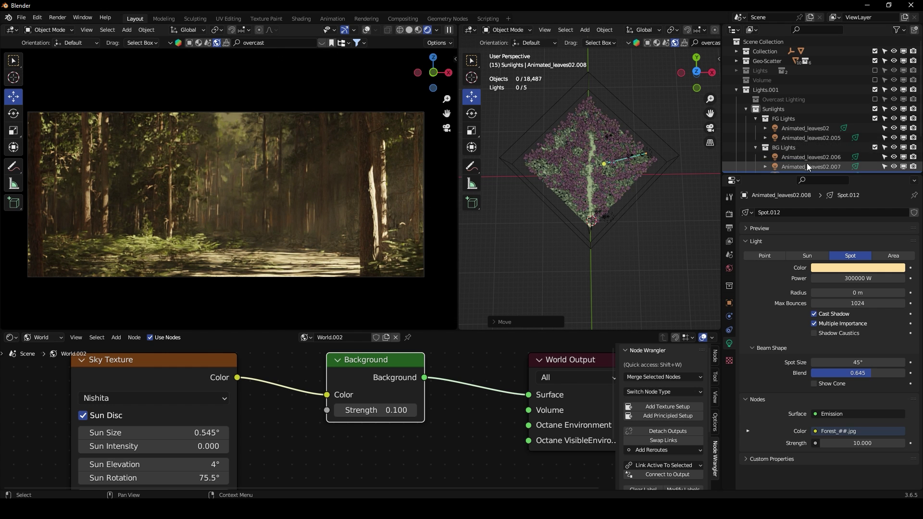
scroll(808, 154, down, 2)
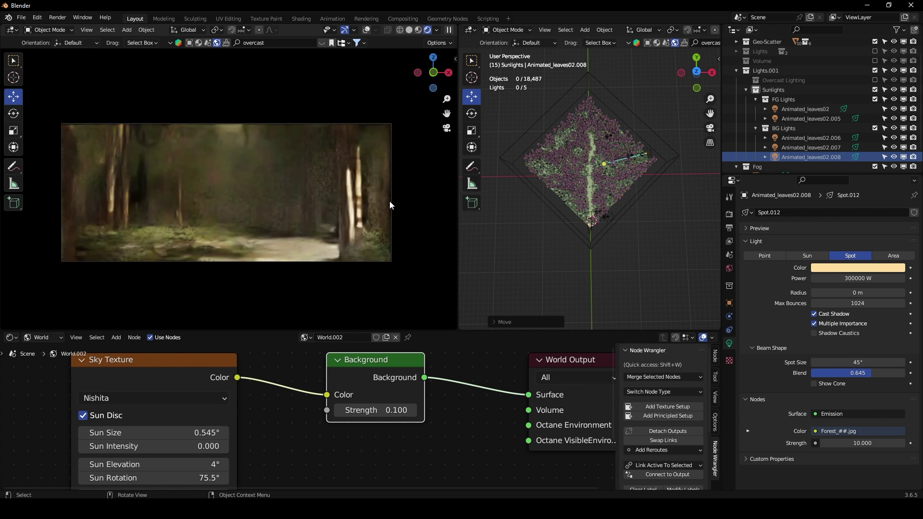
key(F11)
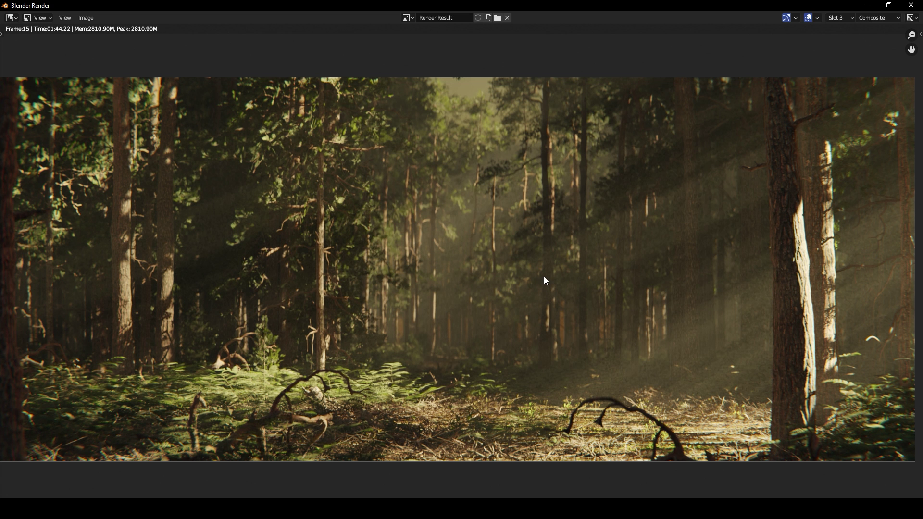
middle_drag(543, 278, 532, 295)
scroll(531, 294, up, 1)
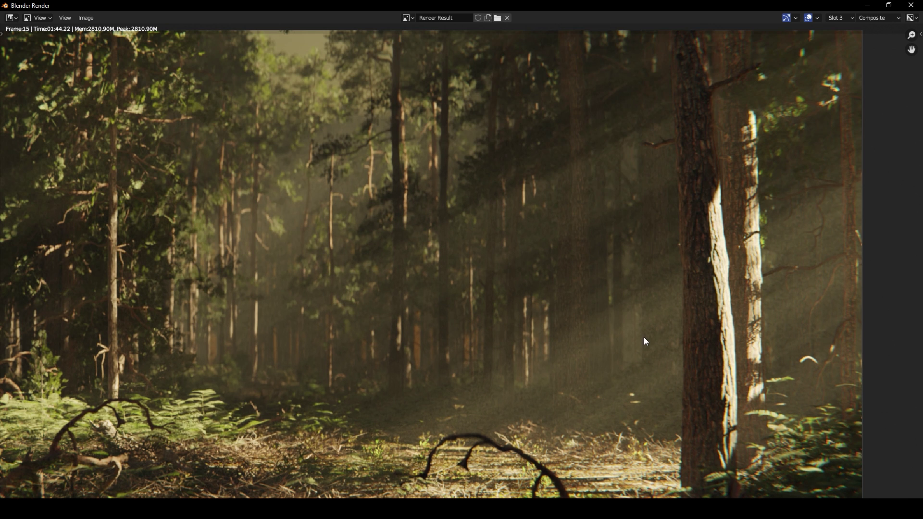
middle_drag(644, 341, 647, 293)
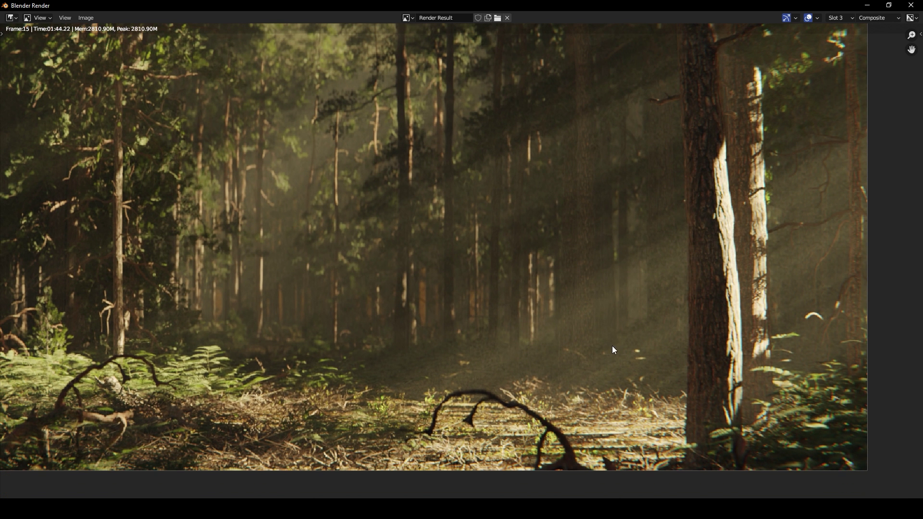
middle_drag(613, 345, 585, 324)
scroll(616, 327, up, 2)
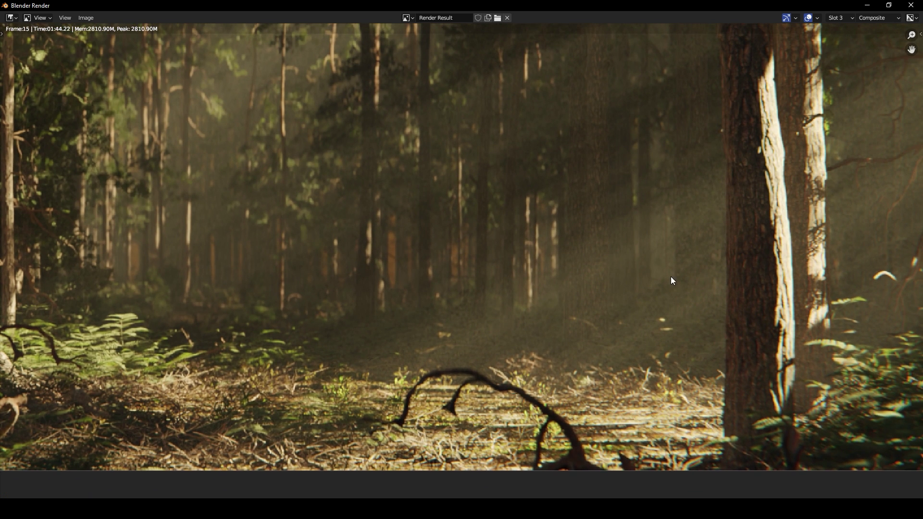
middle_drag(671, 277, 555, 341)
middle_drag(640, 335, 722, 346)
scroll(547, 292, down, 1)
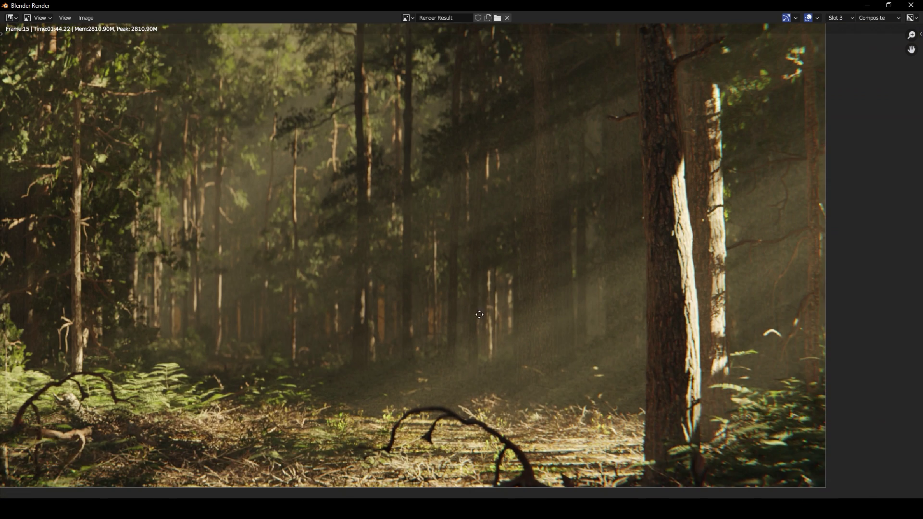
middle_drag(469, 312, 579, 317)
scroll(579, 317, down, 1)
middle_drag(443, 290, 504, 278)
scroll(484, 246, up, 3)
middle_drag(455, 203, 495, 370)
scroll(496, 371, up, 1)
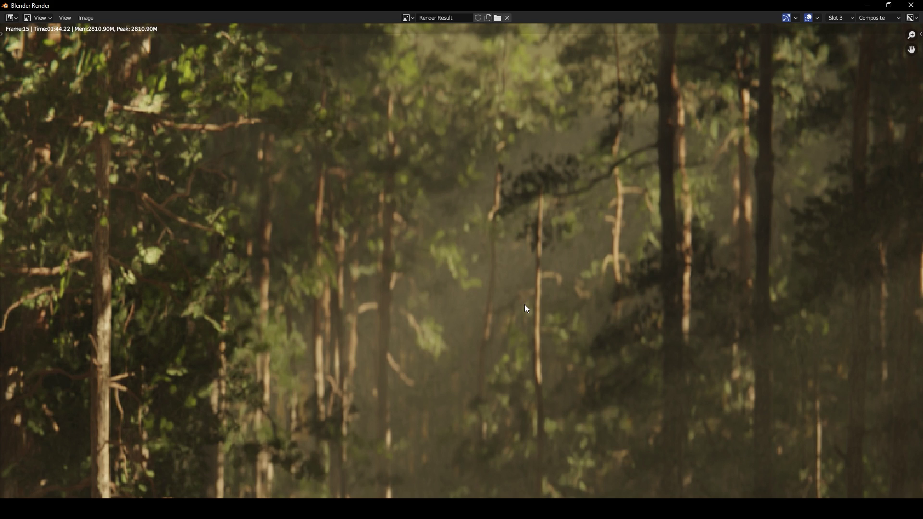
scroll(525, 308, down, 2)
middle_drag(470, 341, 475, 261)
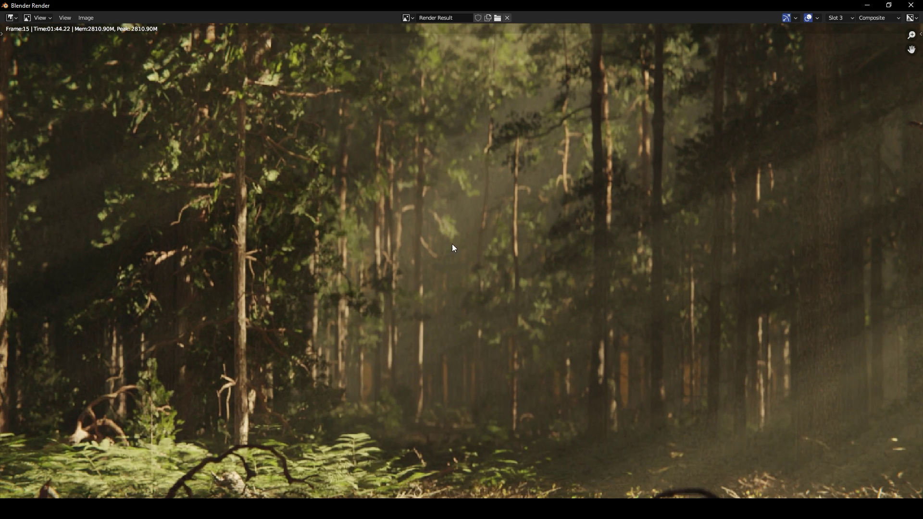
scroll(507, 345, down, 1)
scroll(507, 344, down, 1)
scroll(435, 234, up, 1)
middle_drag(435, 234, 453, 311)
middle_drag(477, 380, 490, 305)
middle_drag(490, 158, 486, 269)
scroll(494, 192, up, 2)
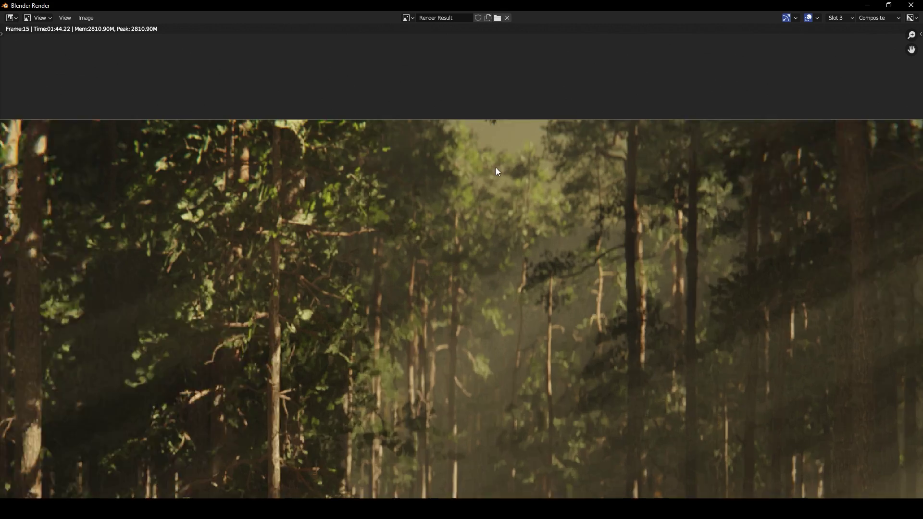
scroll(535, 274, down, 3)
middle_drag(533, 371, 554, 248)
scroll(543, 305, down, 1)
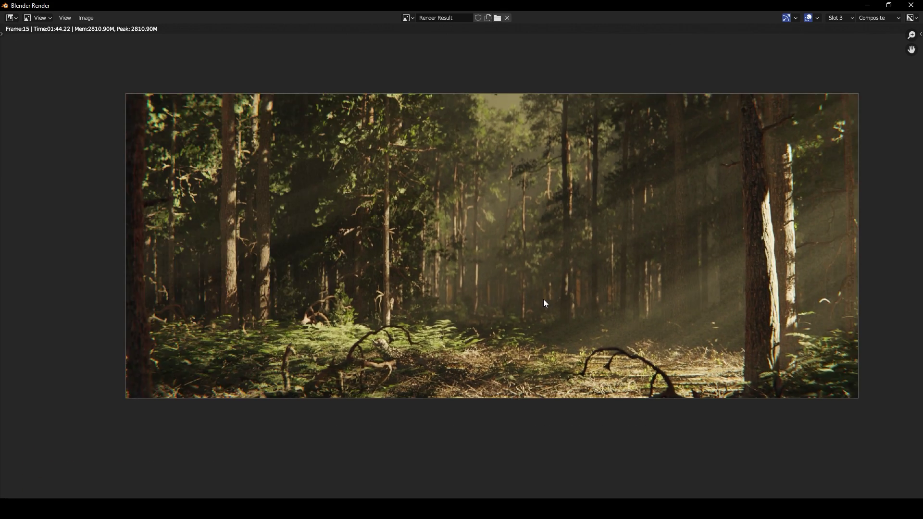
middle_drag(543, 305, 488, 312)
scroll(519, 309, up, 1)
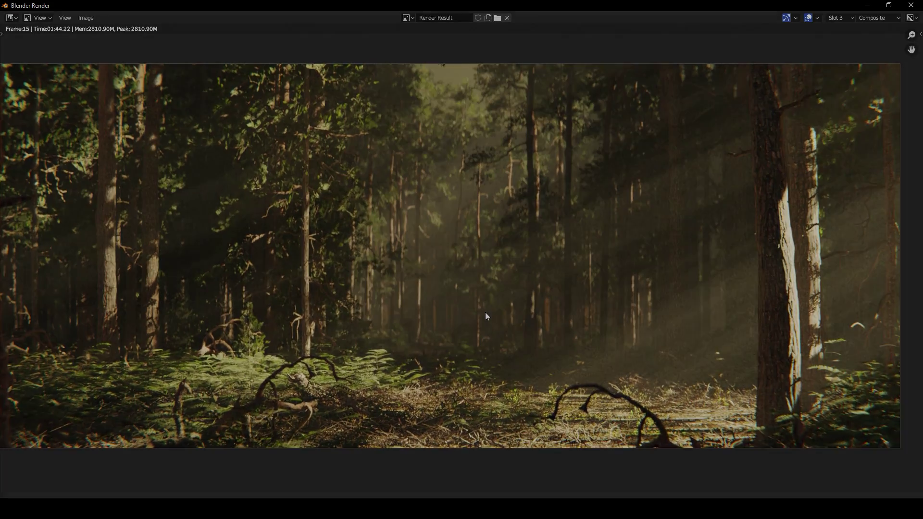